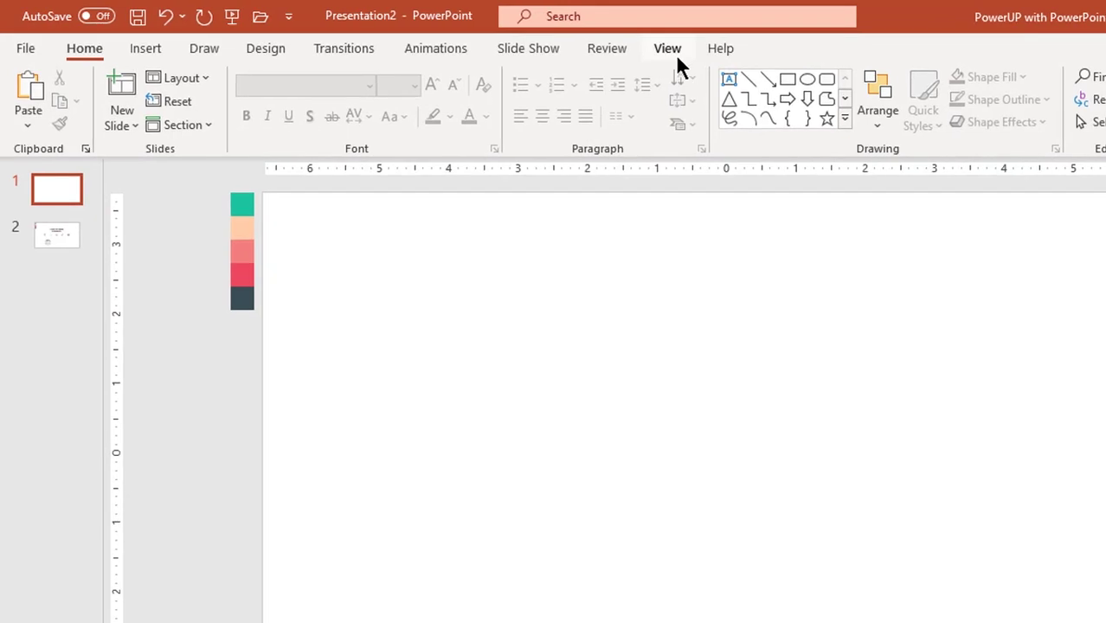
Step: Turn on the slide guides, measure the half-width 6.67 at the left edge, and recentre the vertical guide
click(674, 54)
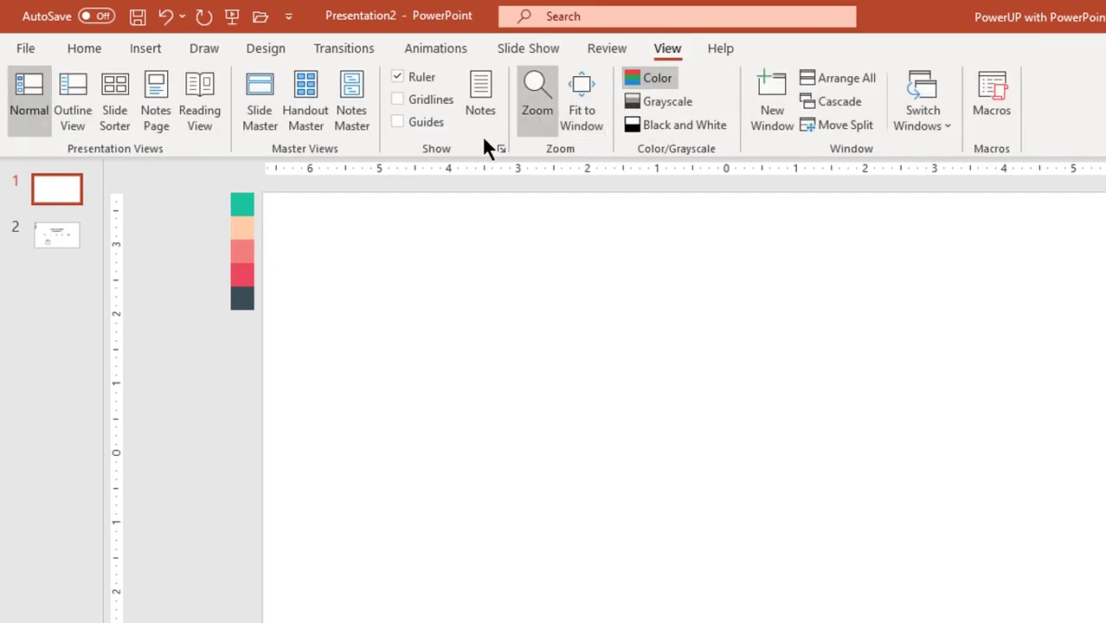
click(423, 119)
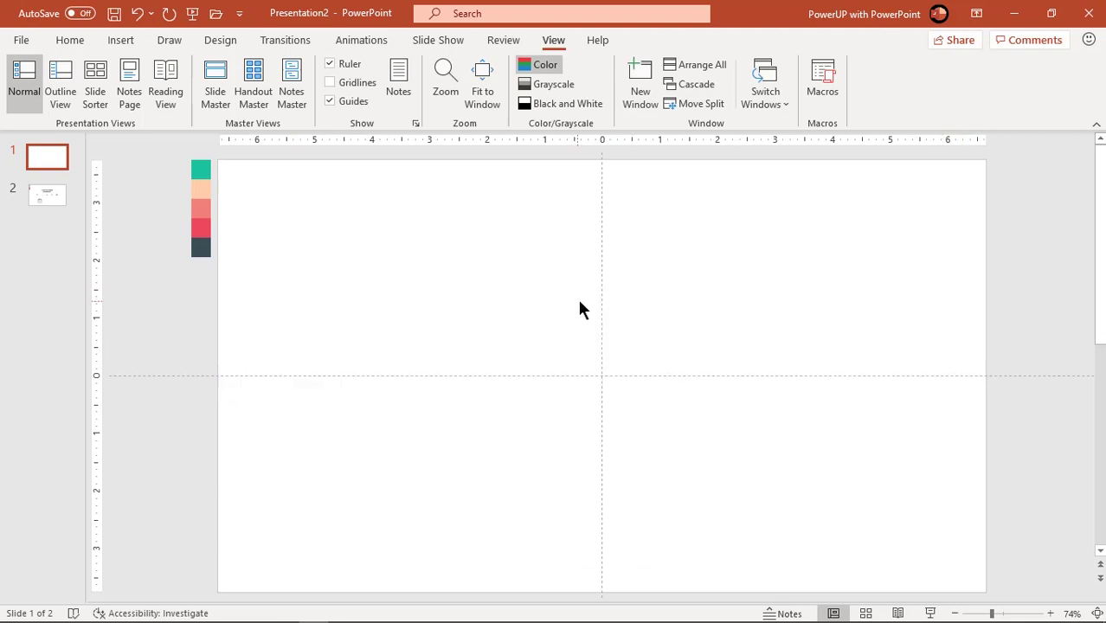
drag(602, 288, 218, 308)
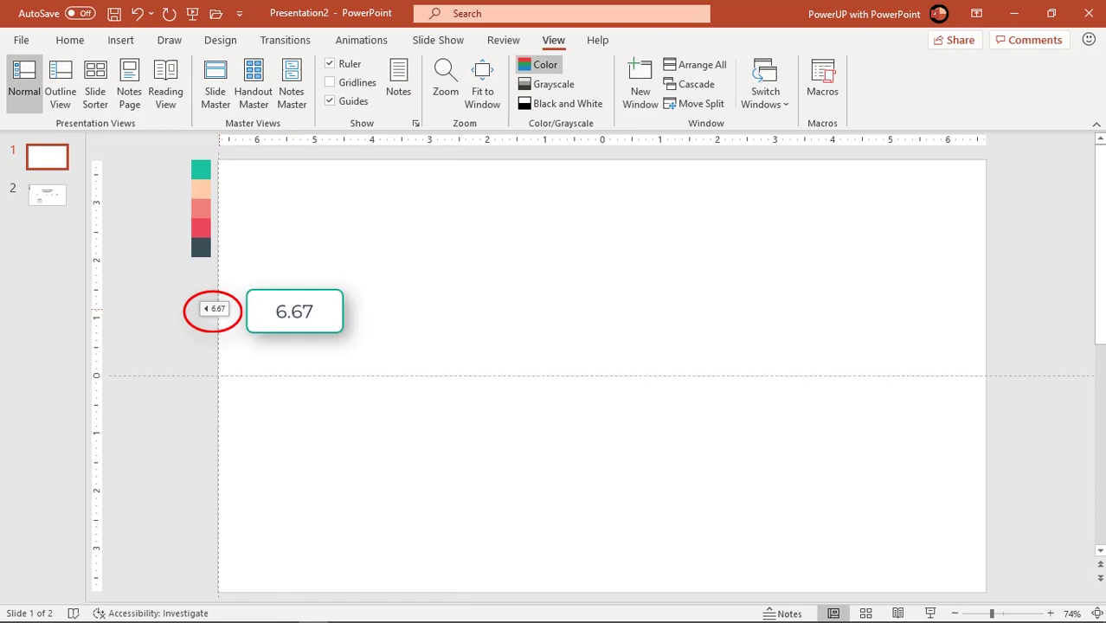
drag(218, 308, 606, 305)
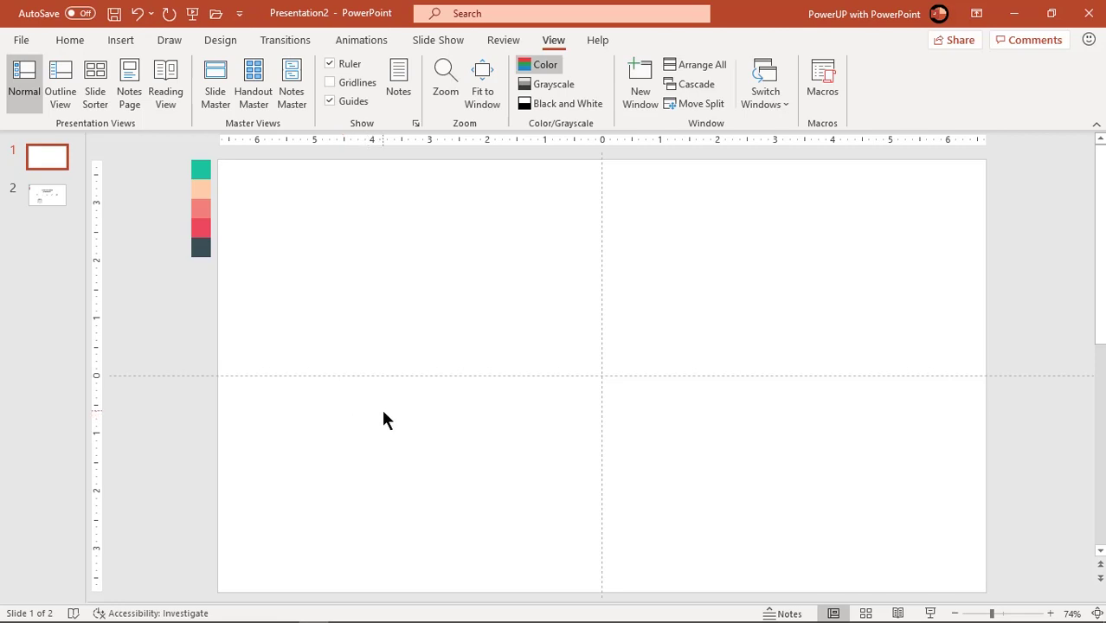
Step: Compute 6.67 ÷ 2.5 = 2.668 in Calculator for each bar's width
click(939, 472)
click(939, 549)
click(940, 471)
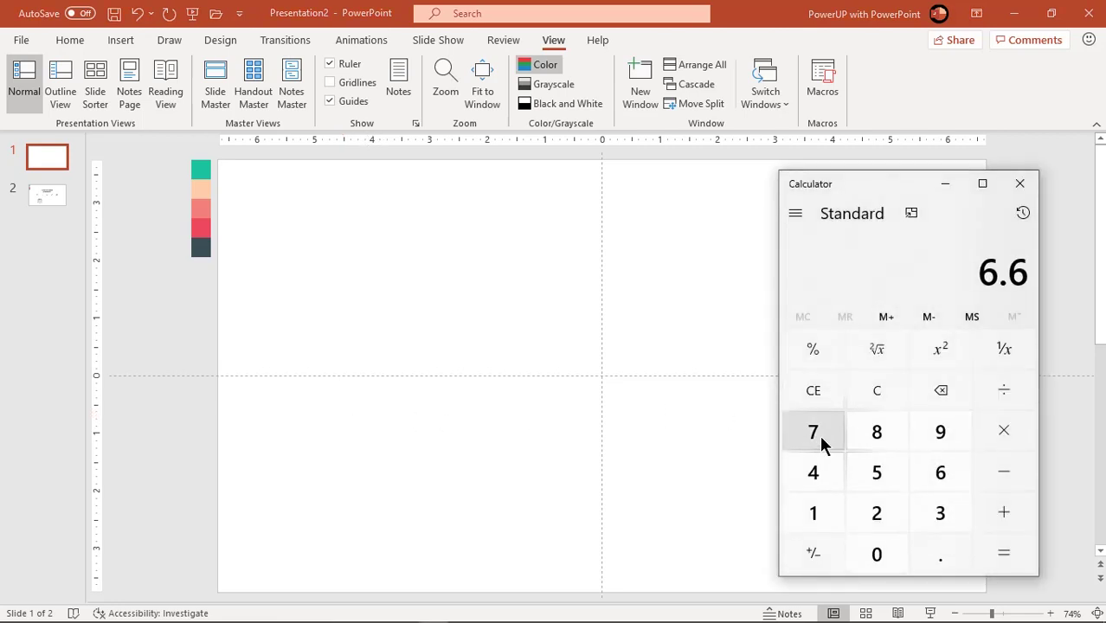
click(817, 437)
click(1004, 390)
click(876, 512)
click(919, 550)
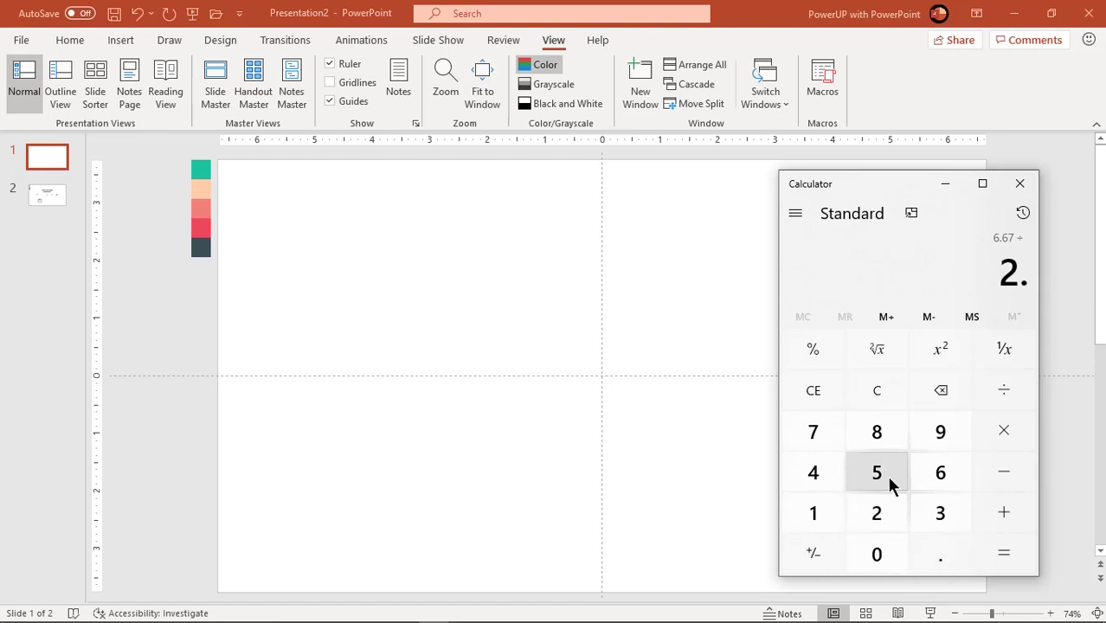
click(876, 472)
click(1002, 550)
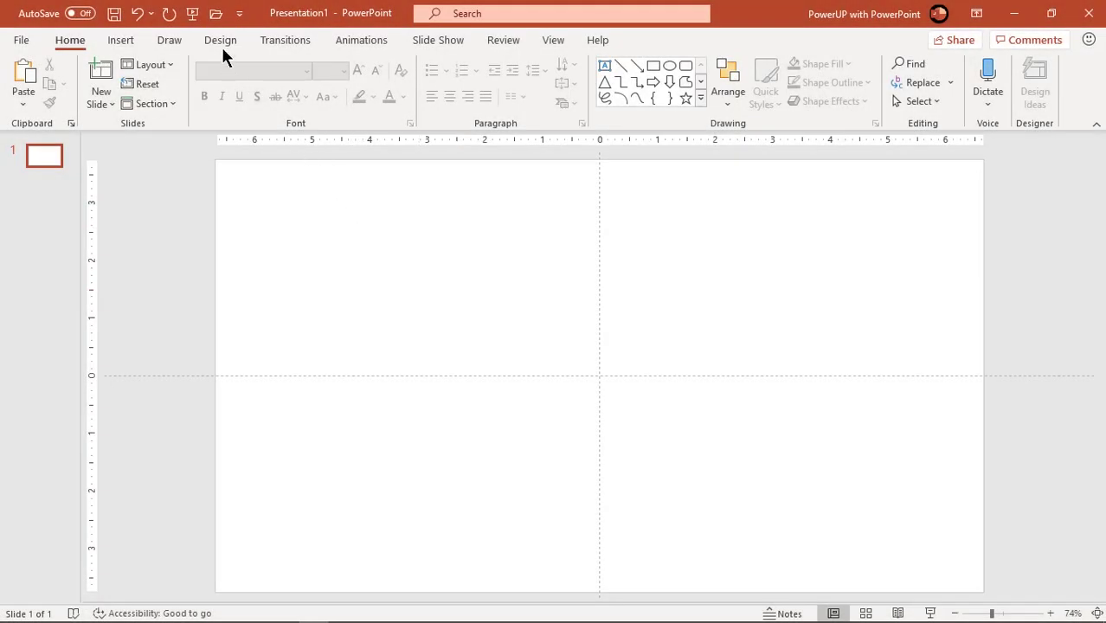
Step: Check the custom slide size settings under Design > Slide Size
click(221, 42)
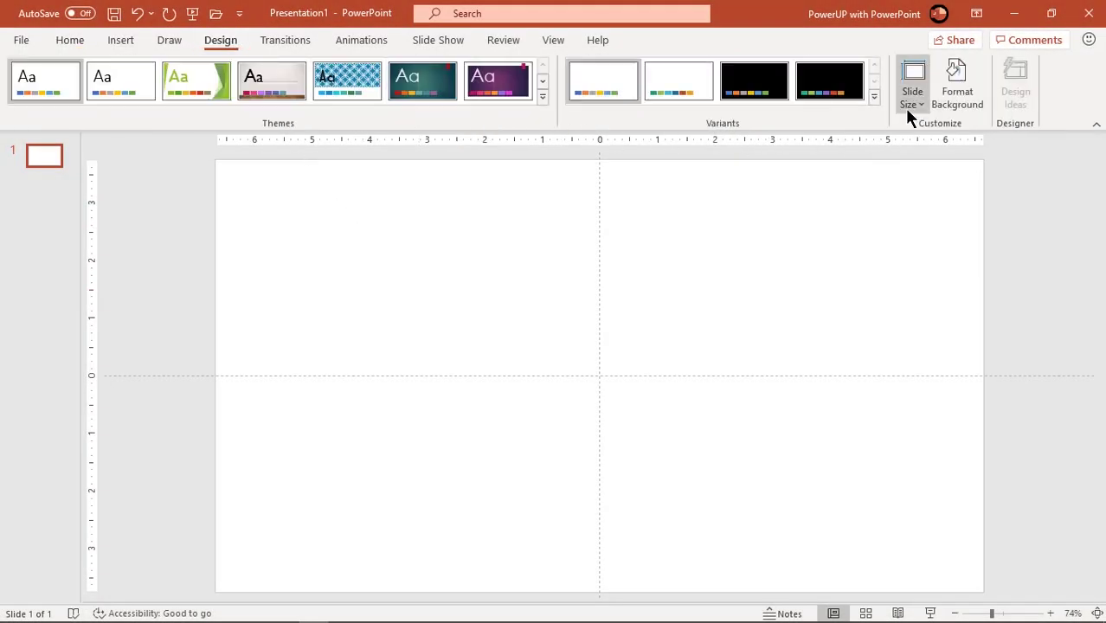
click(907, 106)
click(927, 205)
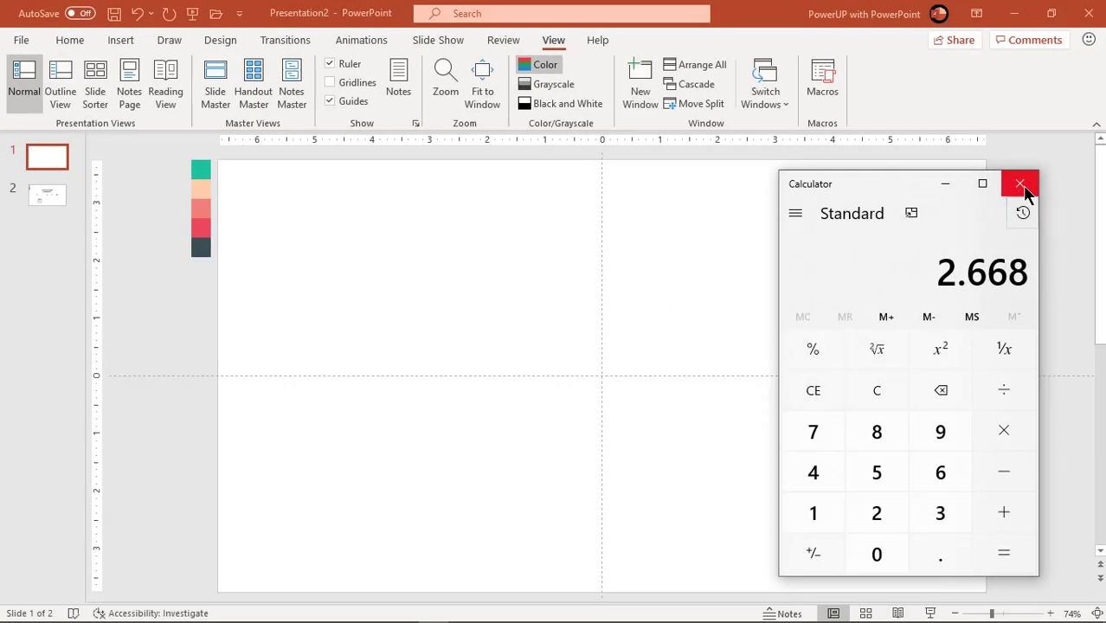
Step: Close Calculator and draw a tall rectangle from the slide's top to bottom at the centre
click(1021, 185)
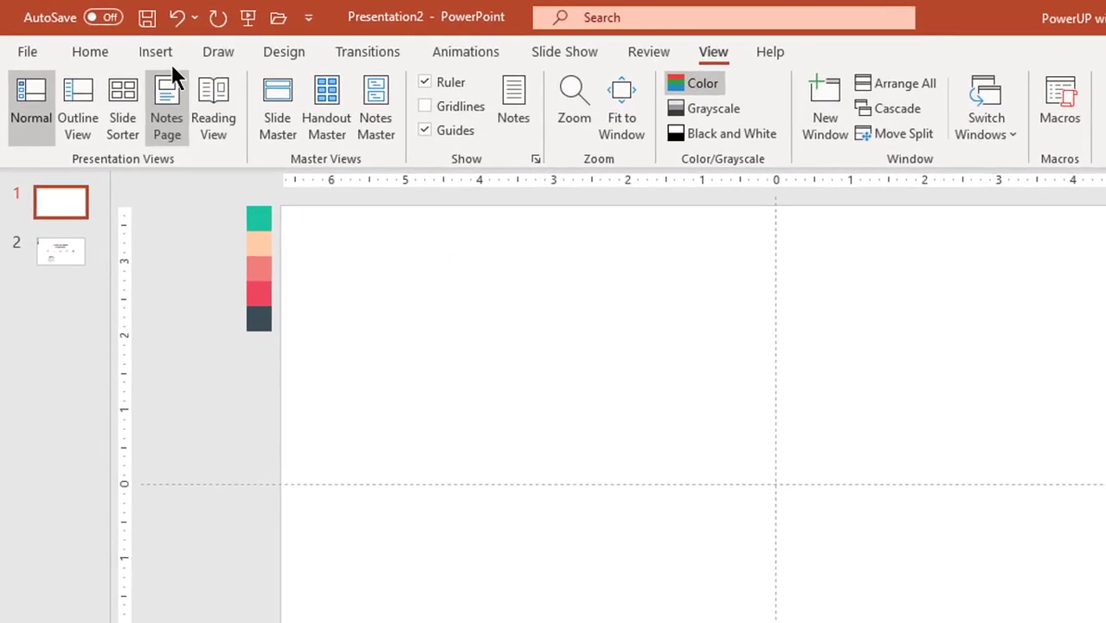
click(126, 43)
click(338, 145)
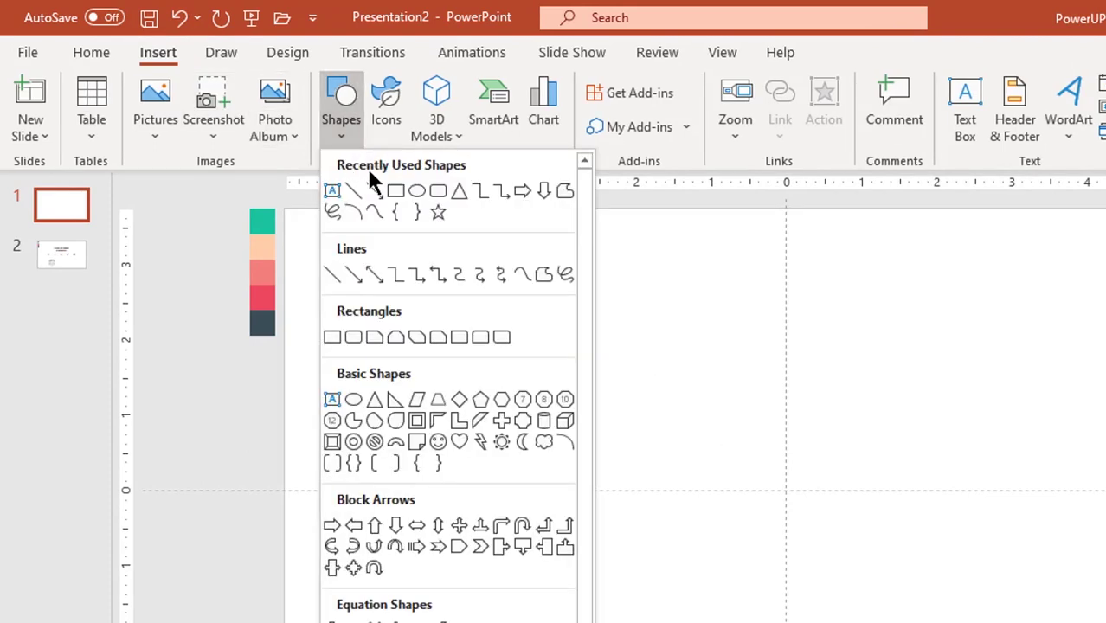
click(403, 192)
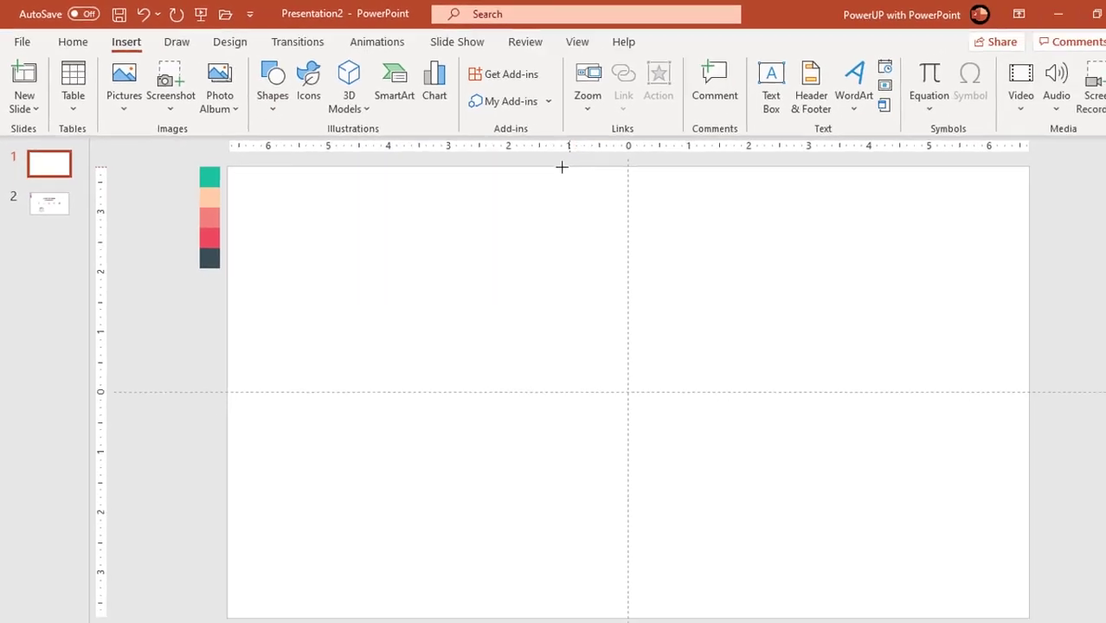
drag(584, 252, 682, 589)
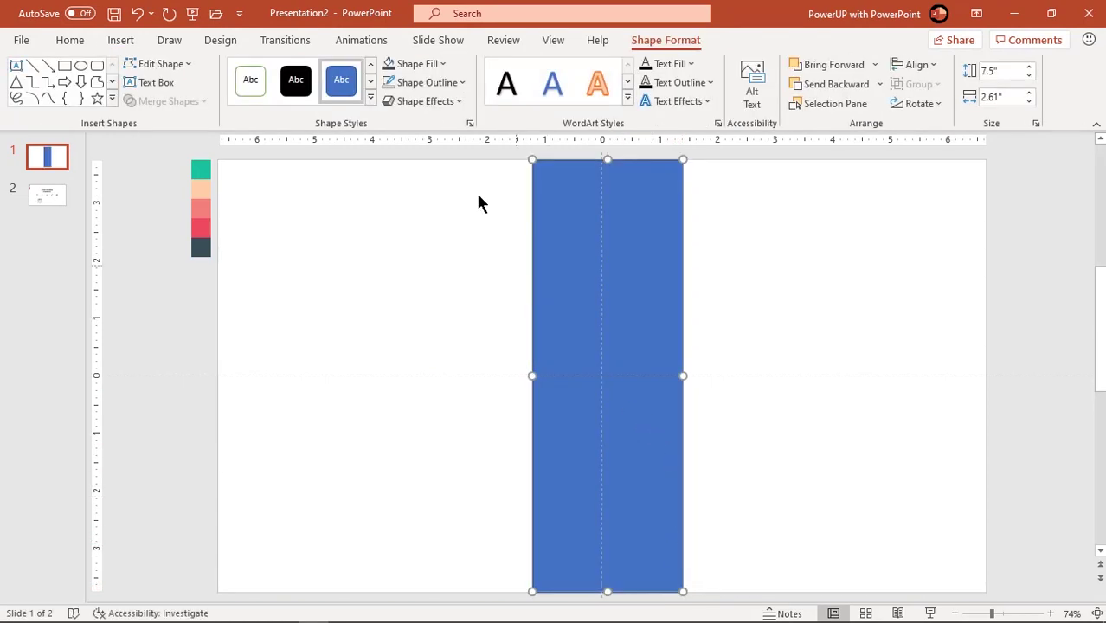
Step: Remove the rectangle's outline and set its width to 2.67"
click(438, 86)
click(433, 260)
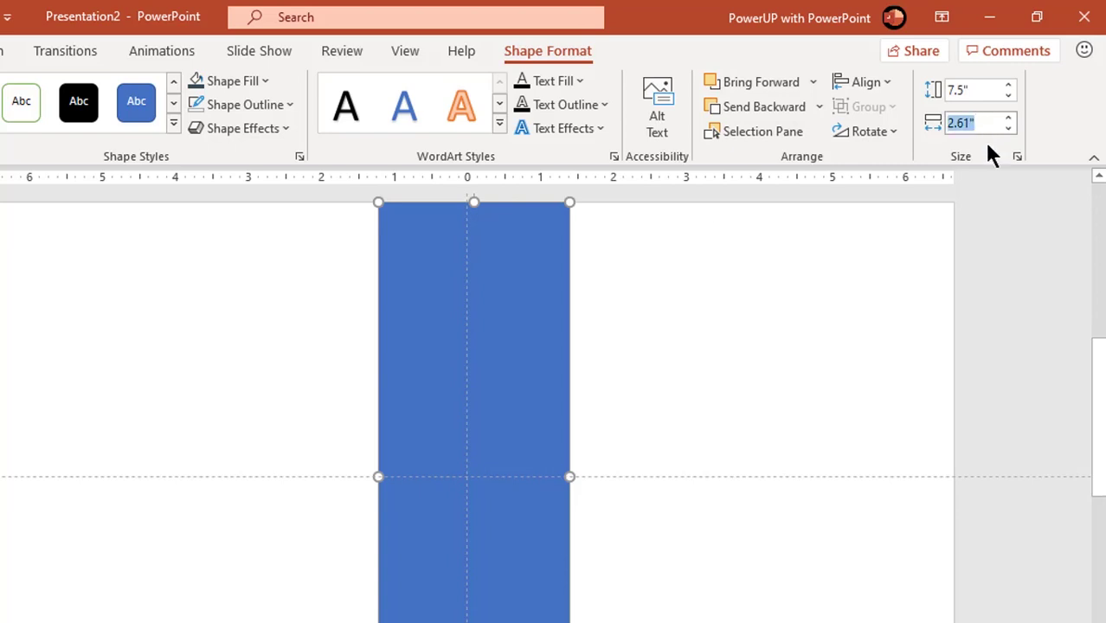
text(2.67)
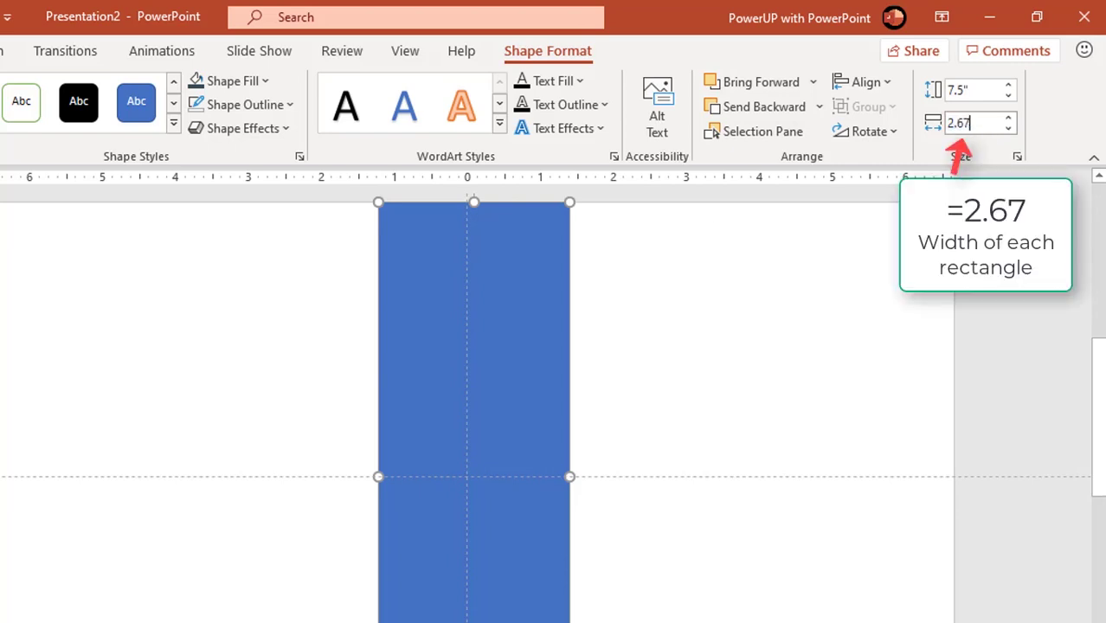
key(Return)
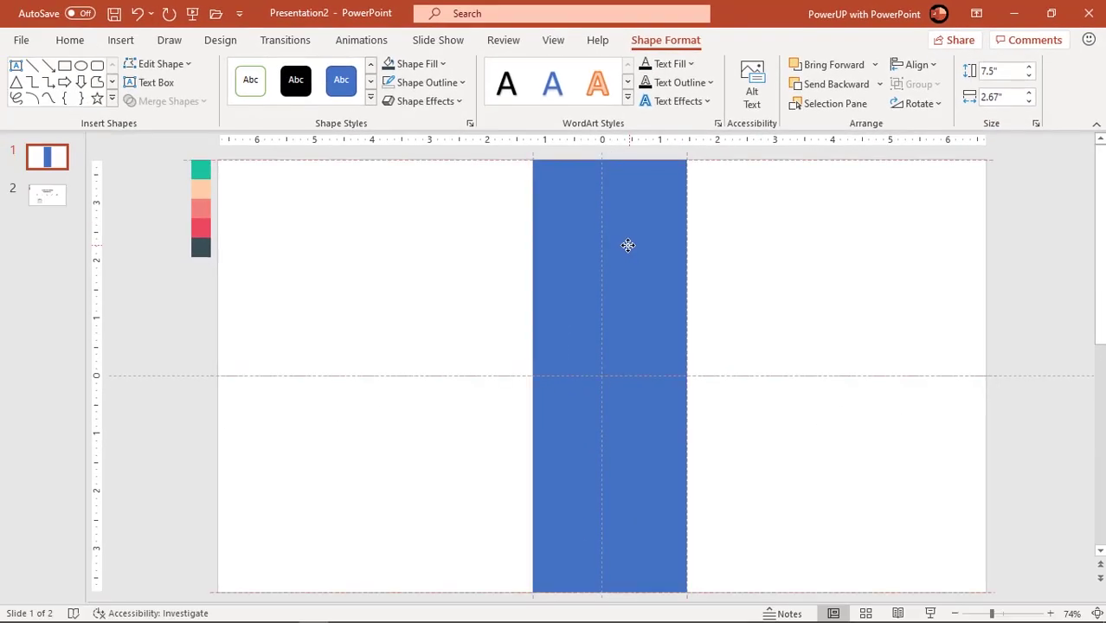
Step: Move the rectangle to the left edge and duplicate it into five adjacent bars spanning the slide
drag(500, 309, 496, 311)
drag(623, 245, 321, 260)
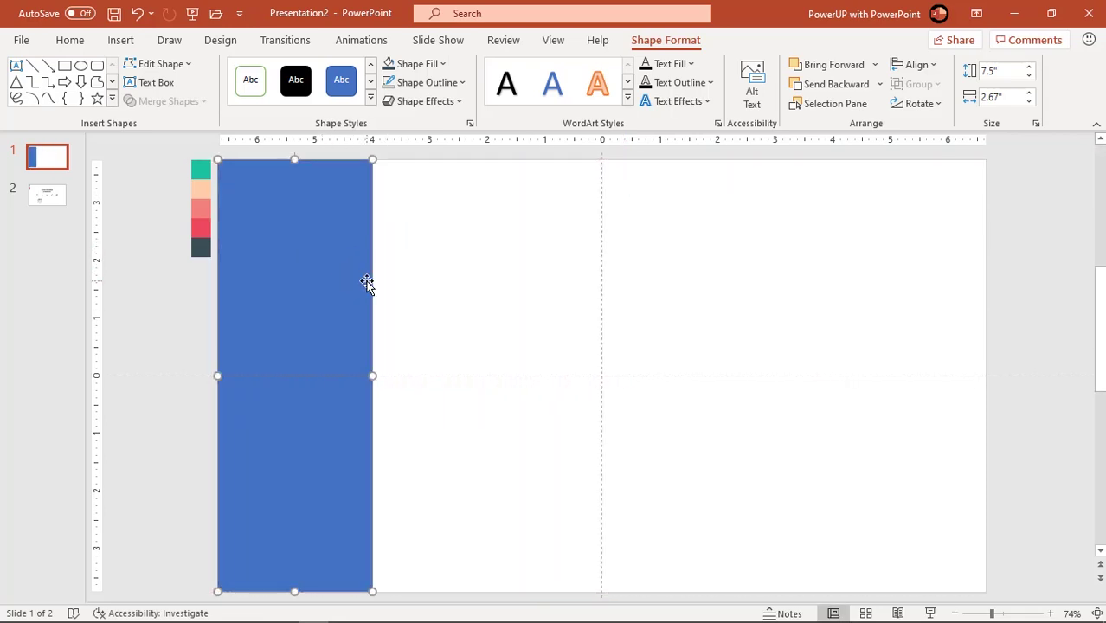
drag(316, 277, 463, 268)
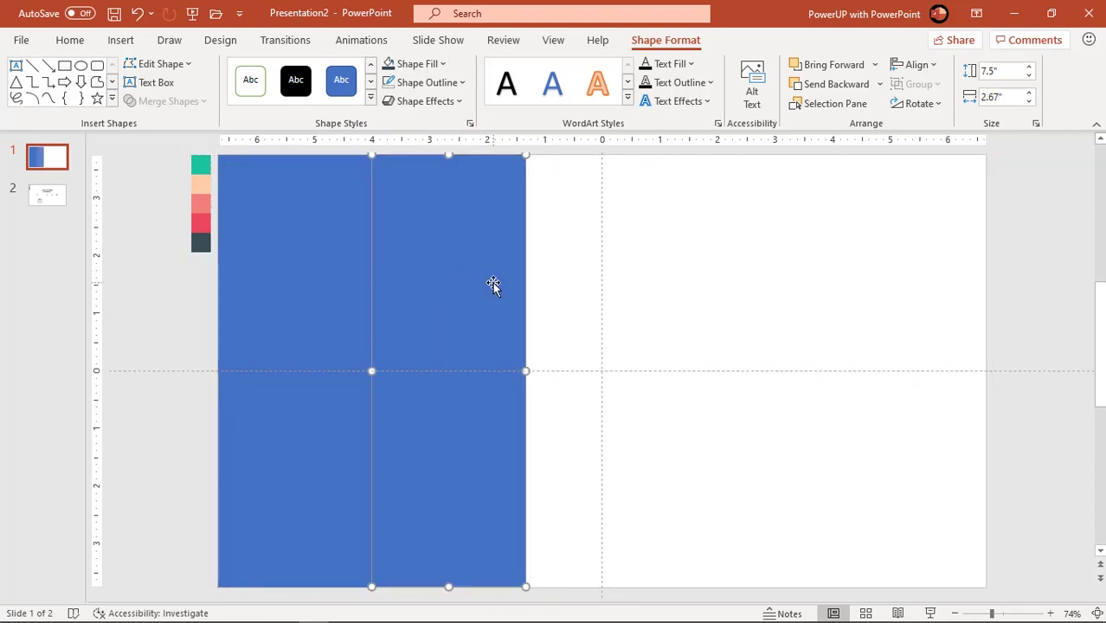
key(ctrl+d)
key(ctrl+d)
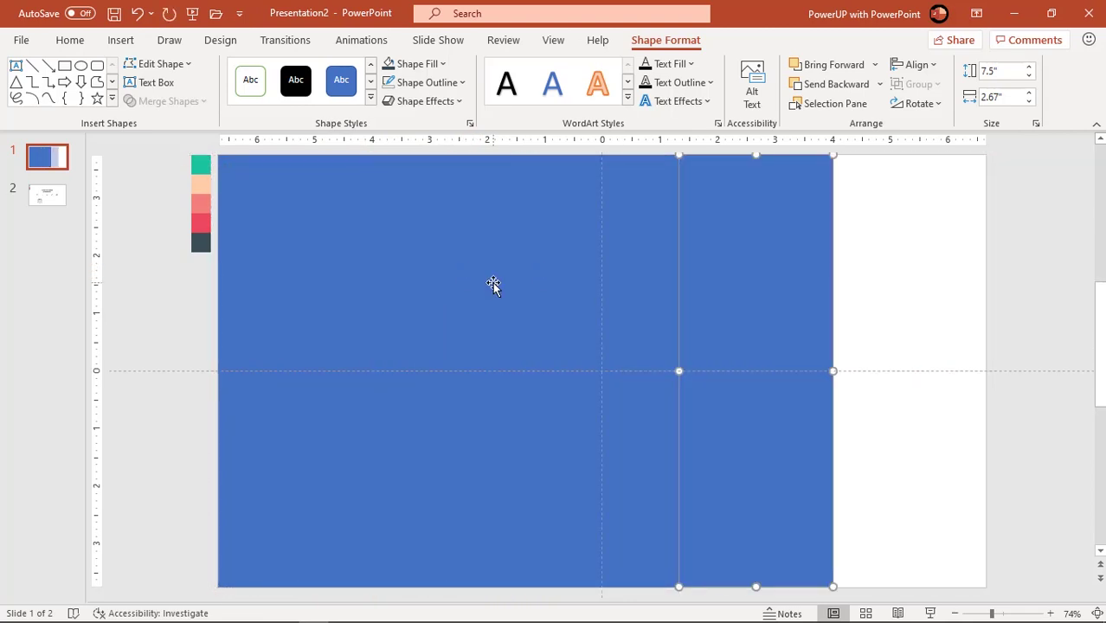
key(ctrl+d)
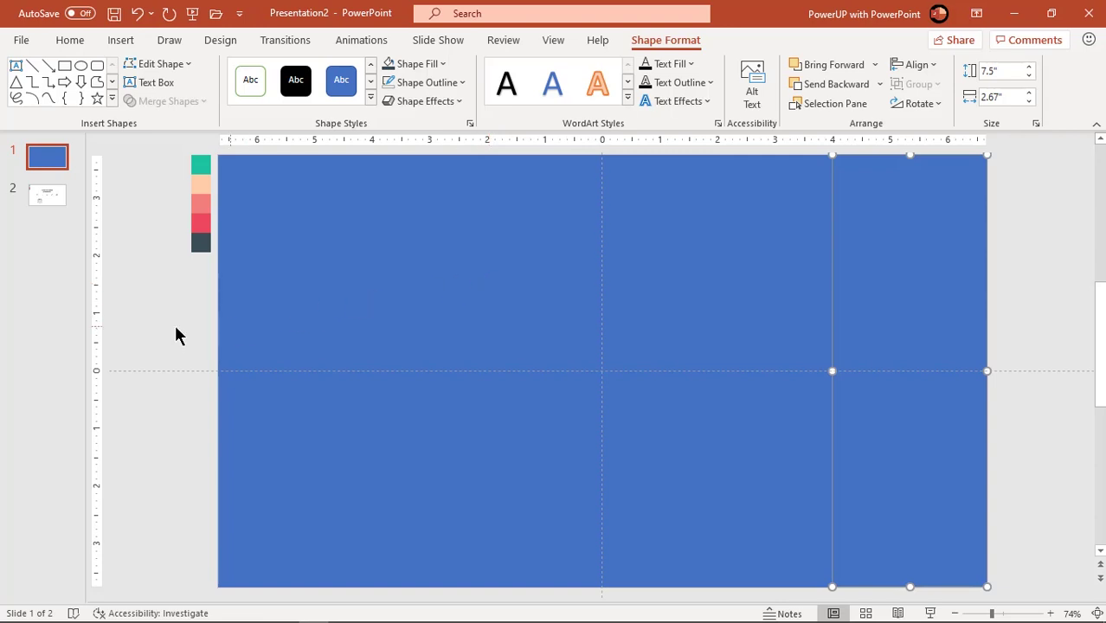
click(175, 328)
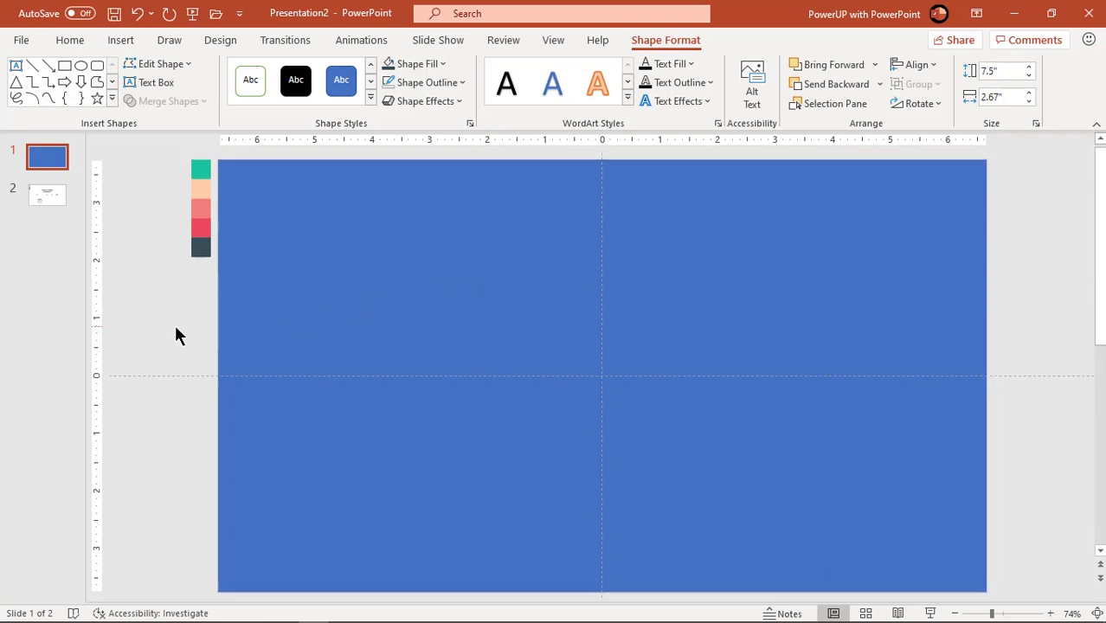
Step: Eyedropper the teal and peach swatches onto the first and second bars
click(256, 246)
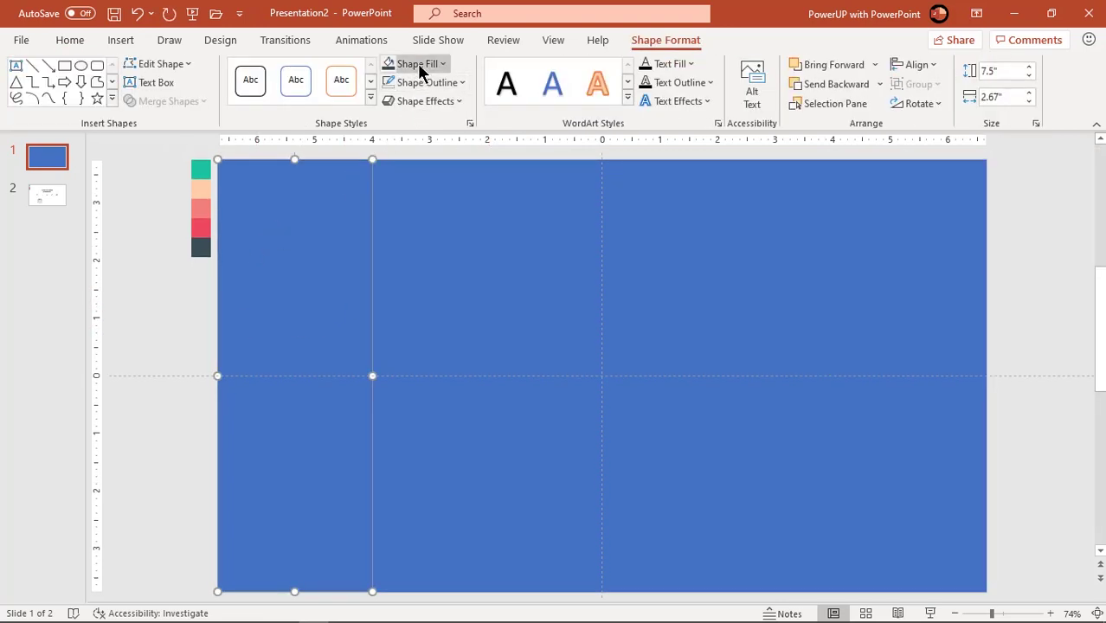
click(421, 69)
click(411, 289)
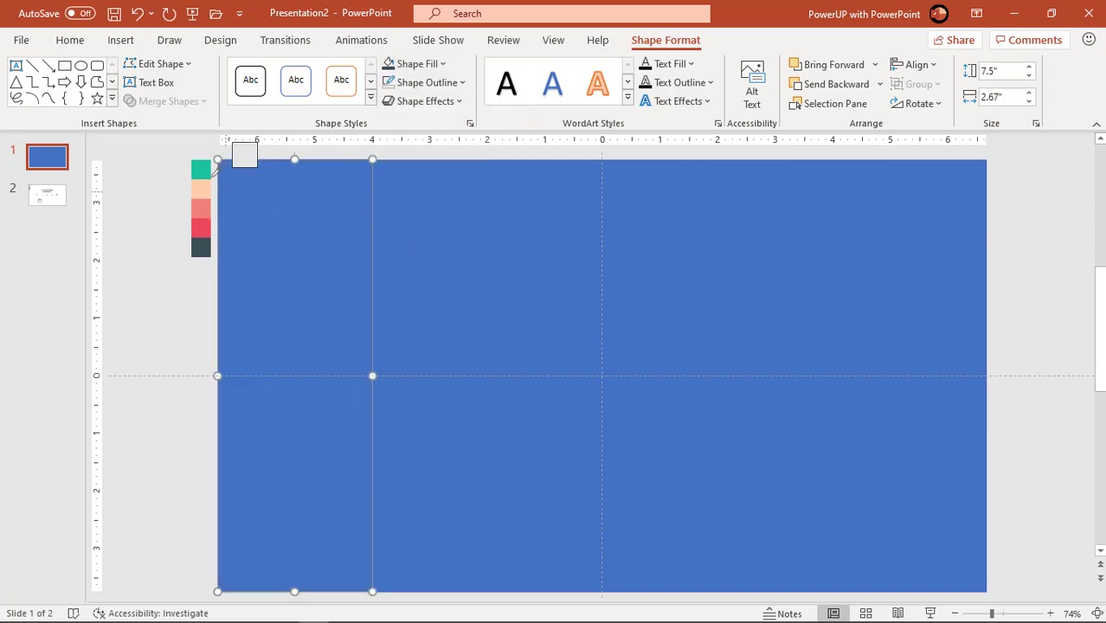
click(202, 170)
click(400, 227)
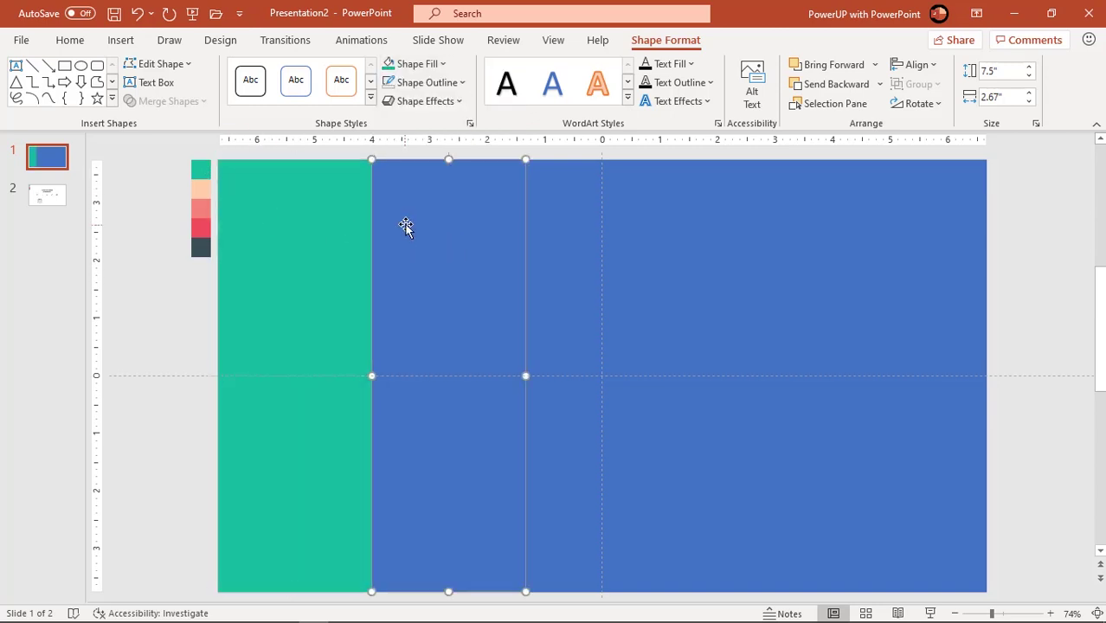
click(420, 66)
click(410, 332)
click(201, 188)
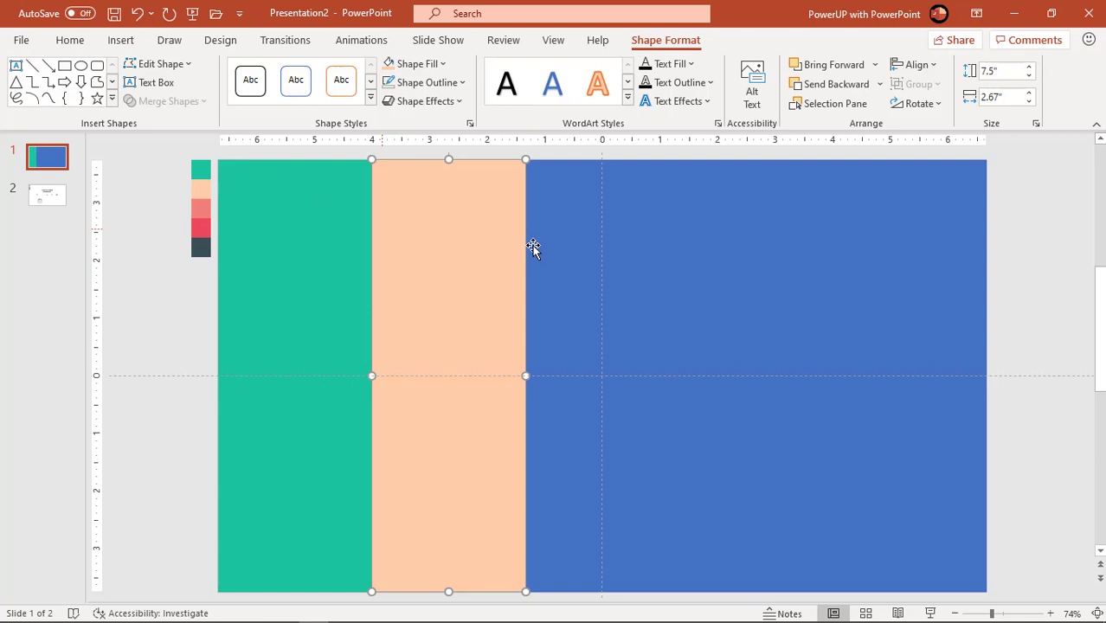
Step: Eyedropper the salmon and red swatches onto the third and fourth bars
click(532, 248)
click(420, 68)
click(410, 330)
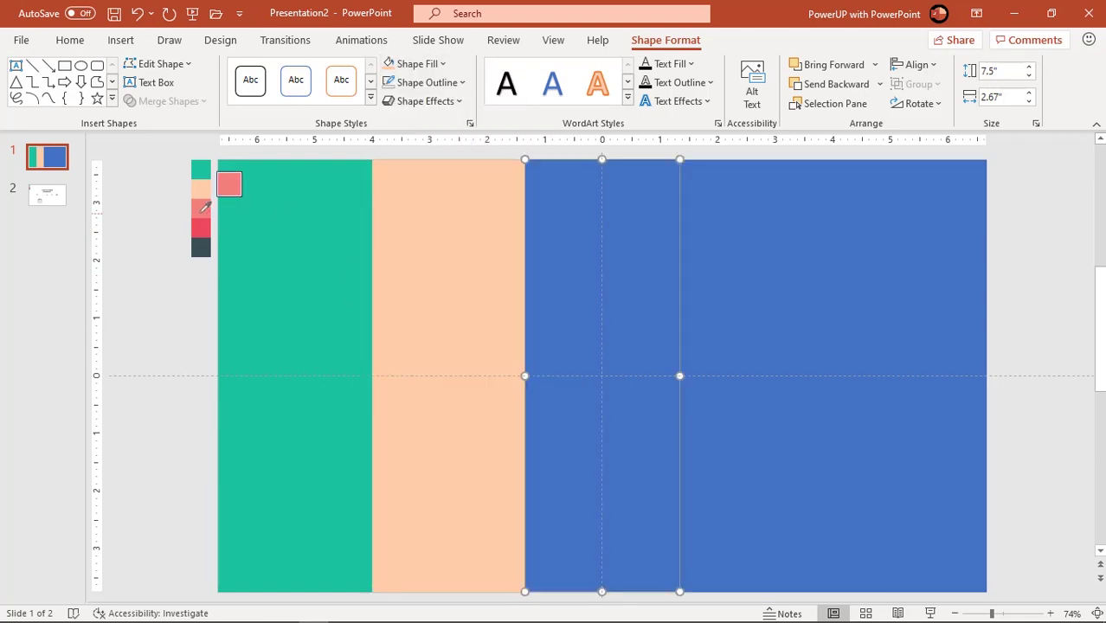
click(203, 208)
click(778, 287)
click(420, 64)
click(410, 331)
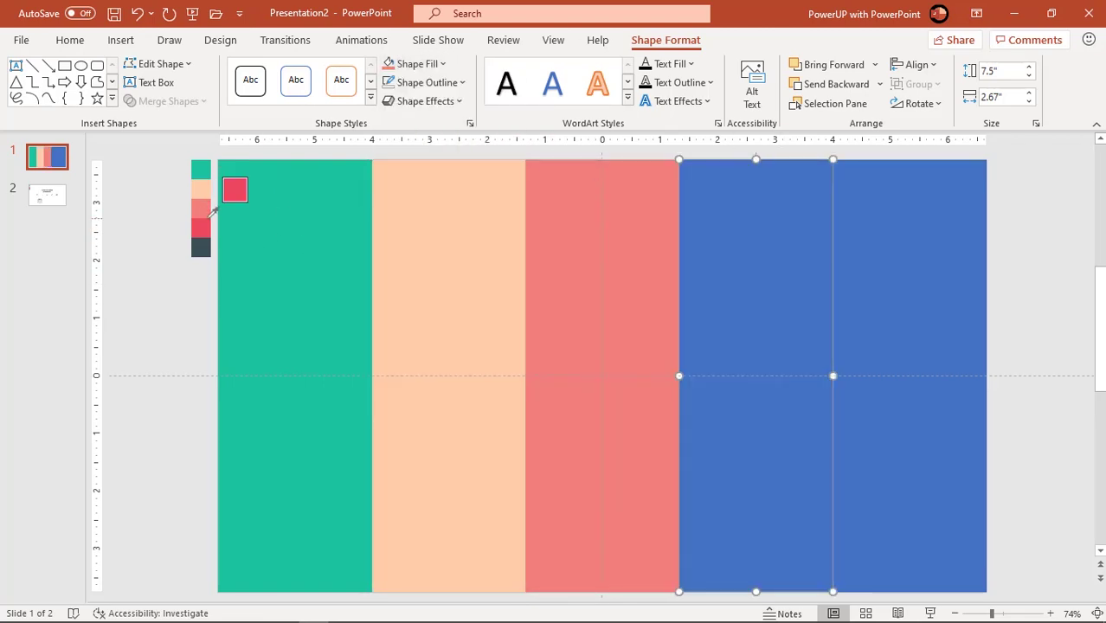
click(206, 225)
Step: Fill the fifth bar with the dark slate swatch using the eyedropper
click(904, 256)
click(419, 65)
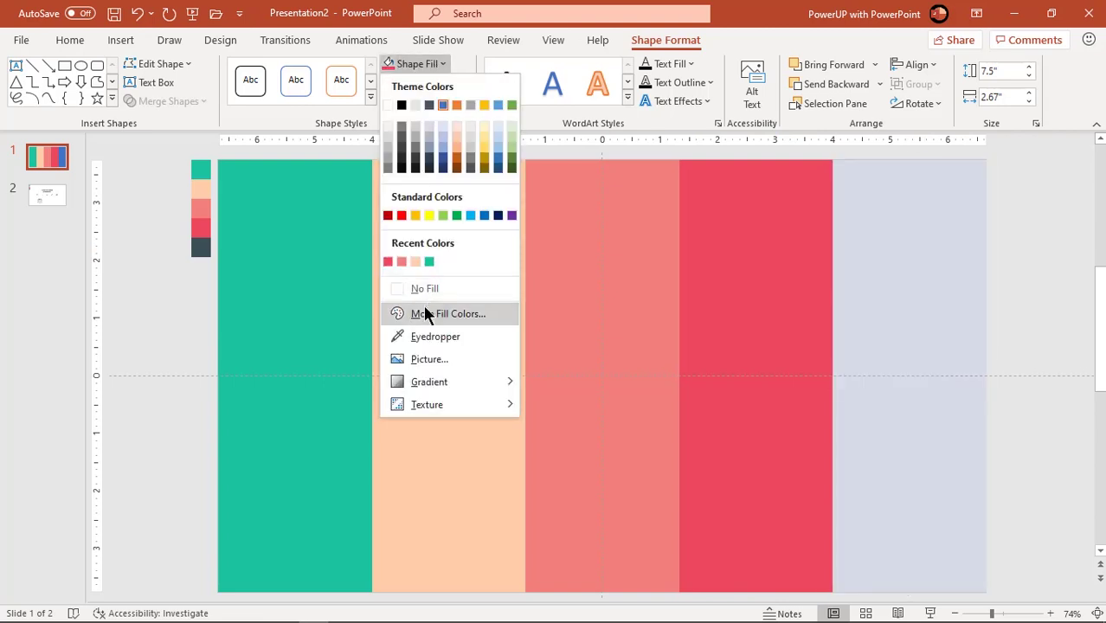
click(424, 336)
click(202, 249)
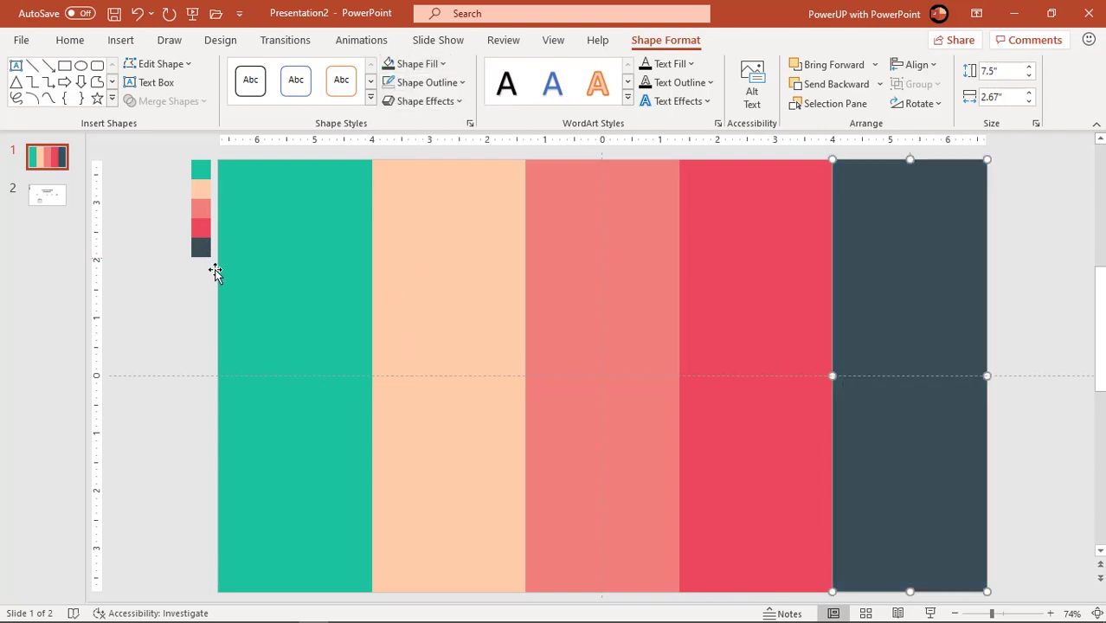
click(167, 322)
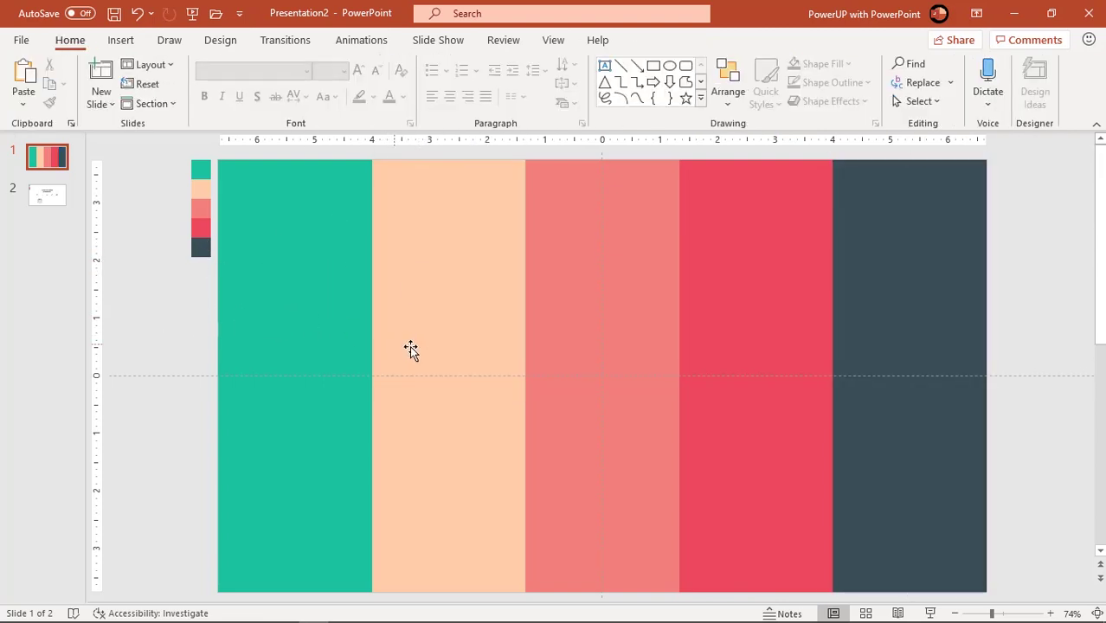
Step: Bring the peach and red bars, then the coral bar, to the front
click(461, 297)
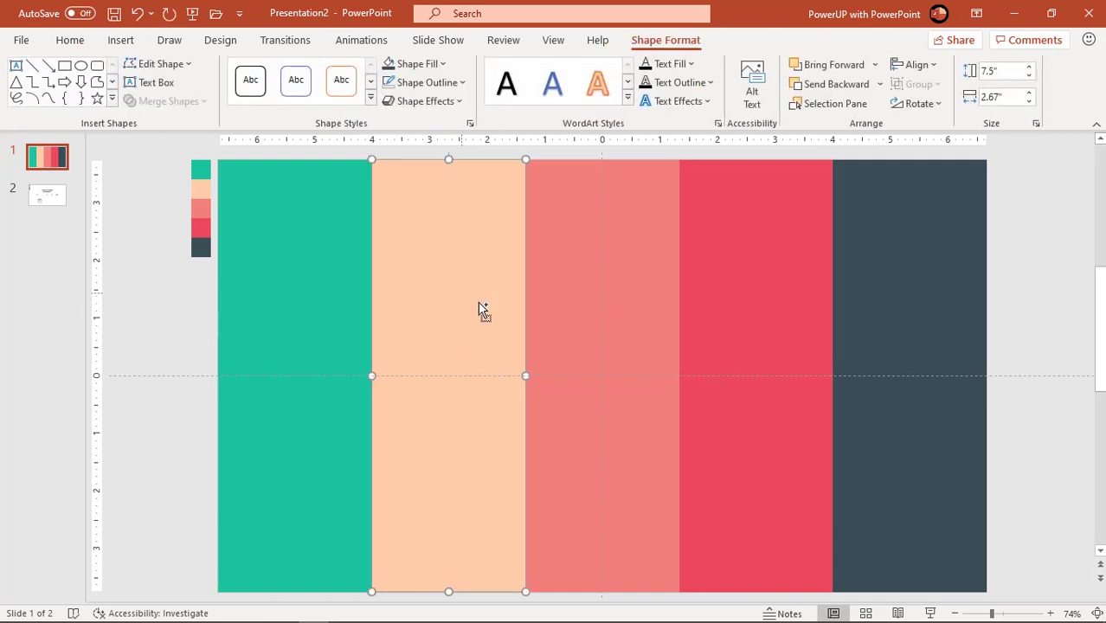
shift+click(735, 295)
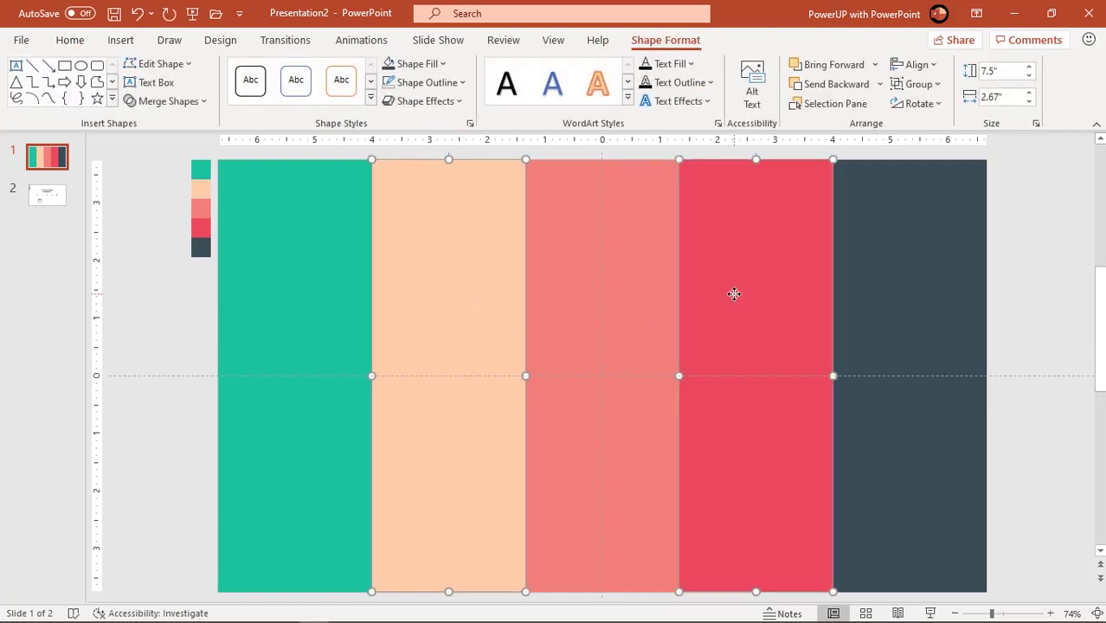
right_click(733, 296)
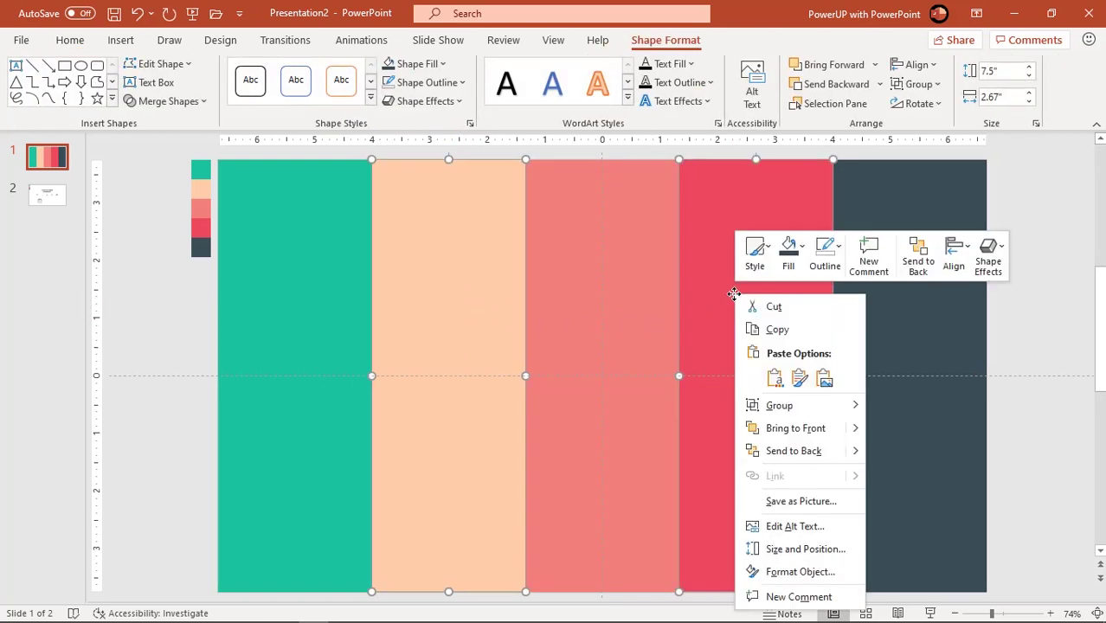
click(795, 427)
click(618, 264)
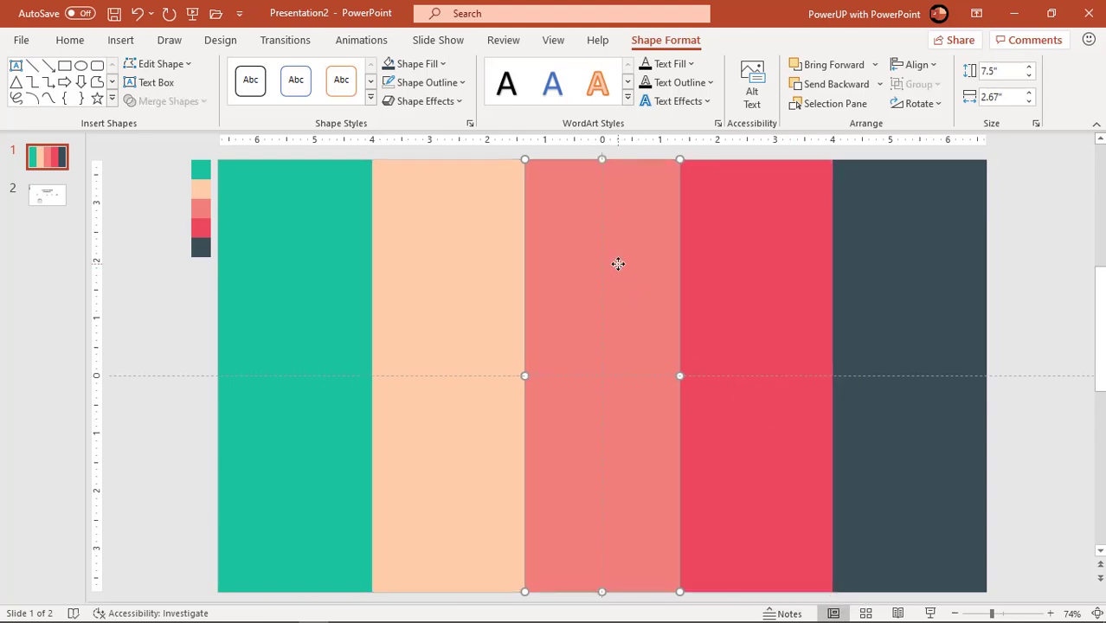
right_click(617, 264)
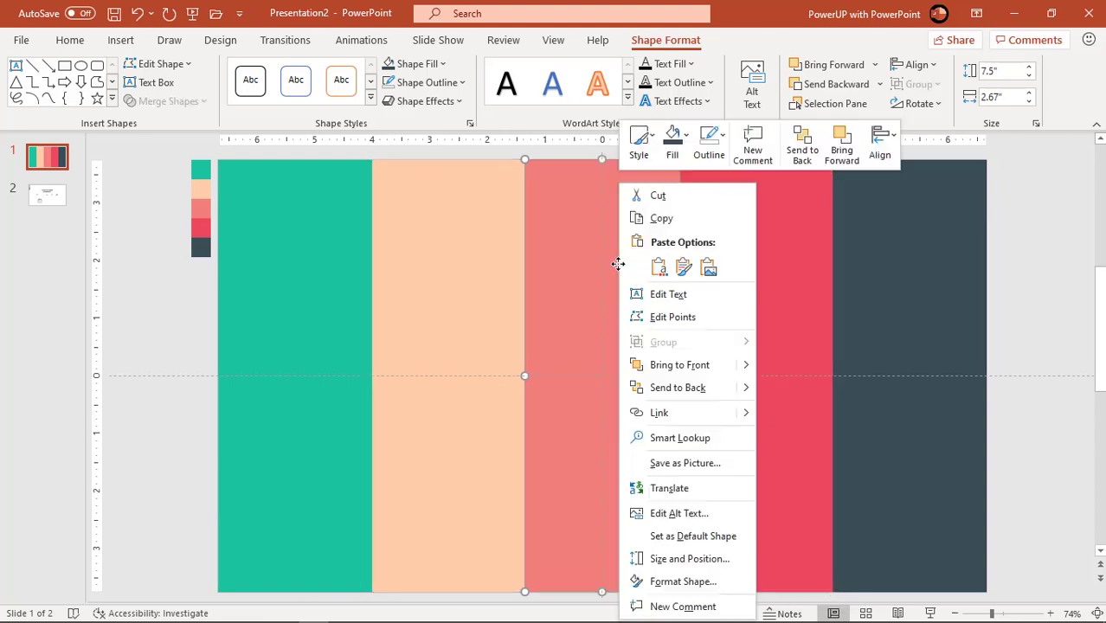
click(670, 368)
Step: Select the peach, coral and red bars together and open their context menu
click(490, 301)
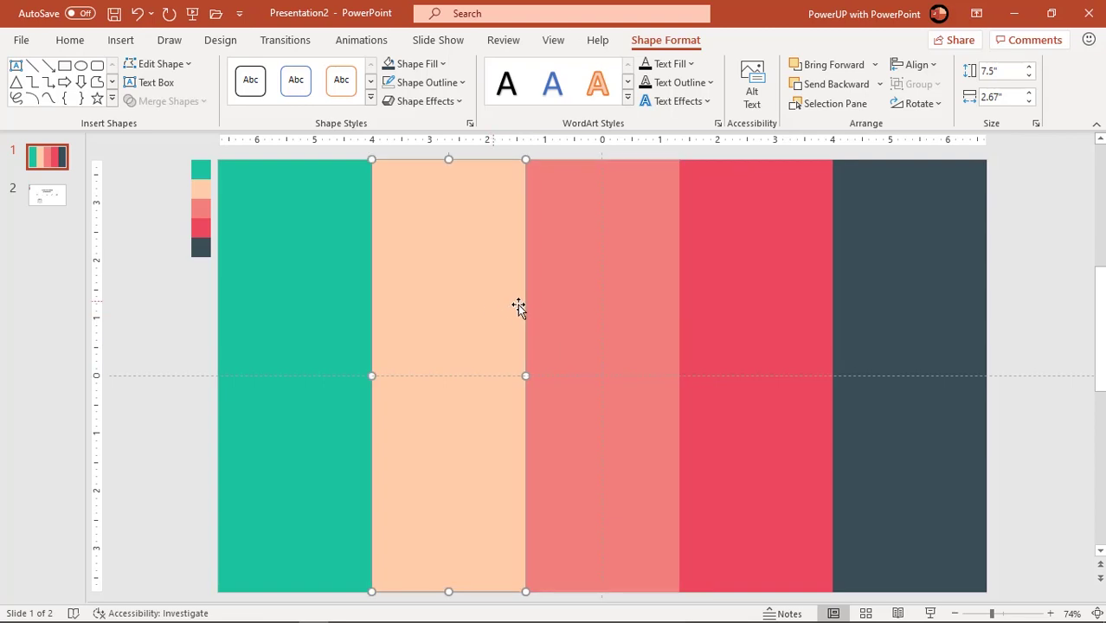
shift+click(587, 292)
shift+click(711, 294)
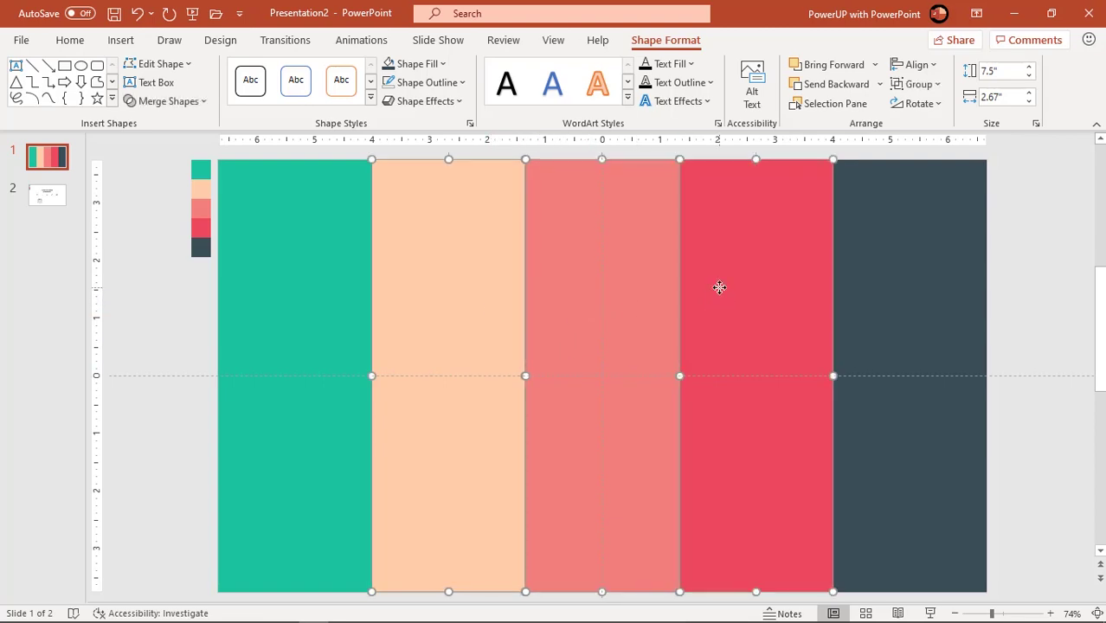
right_click(718, 235)
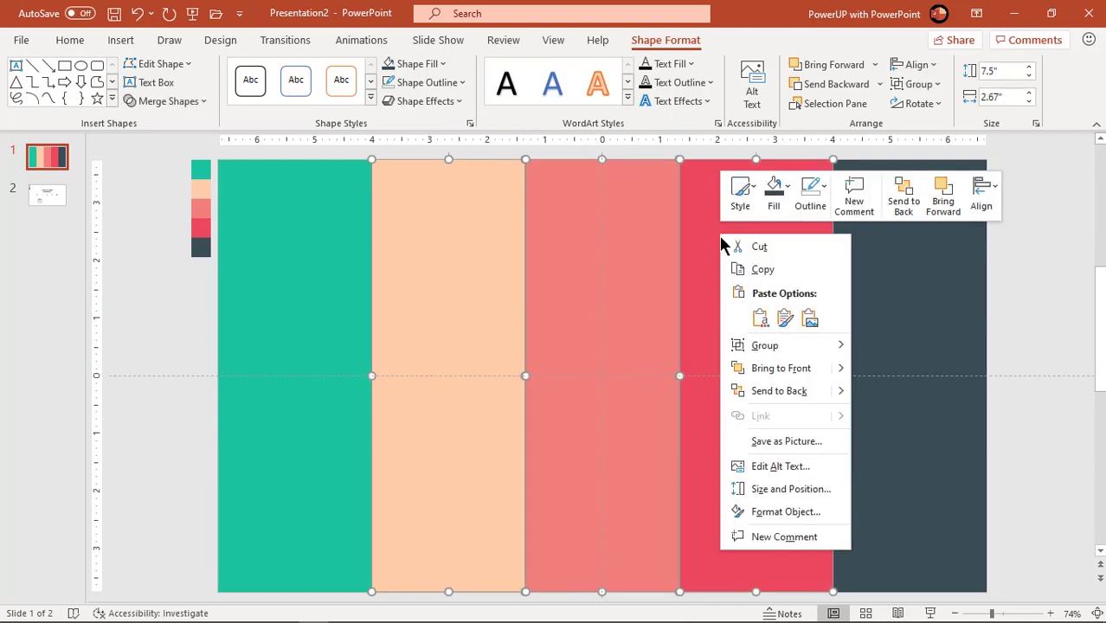
Step: Apply the Outer Offset: Center shadow preset to the peach, coral and red bars
click(768, 511)
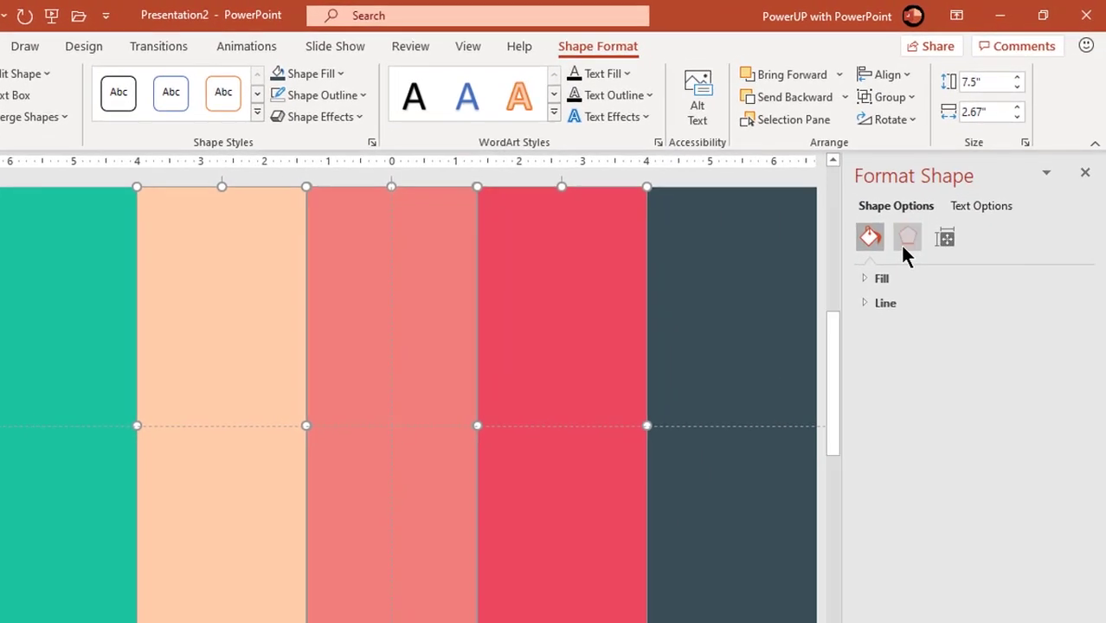
click(932, 211)
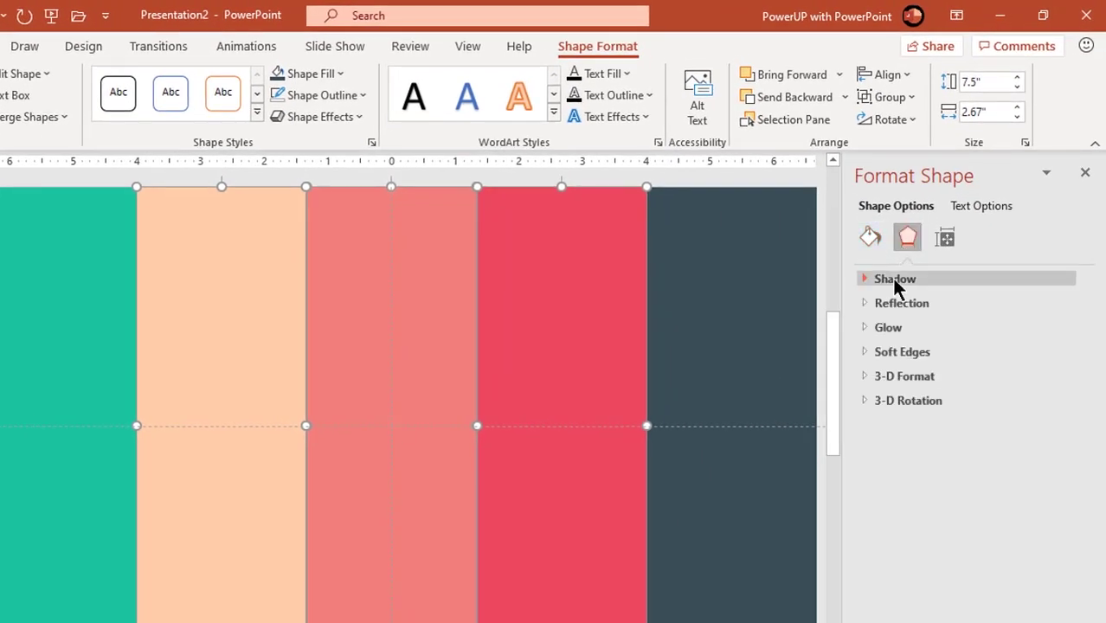
click(896, 279)
click(1064, 305)
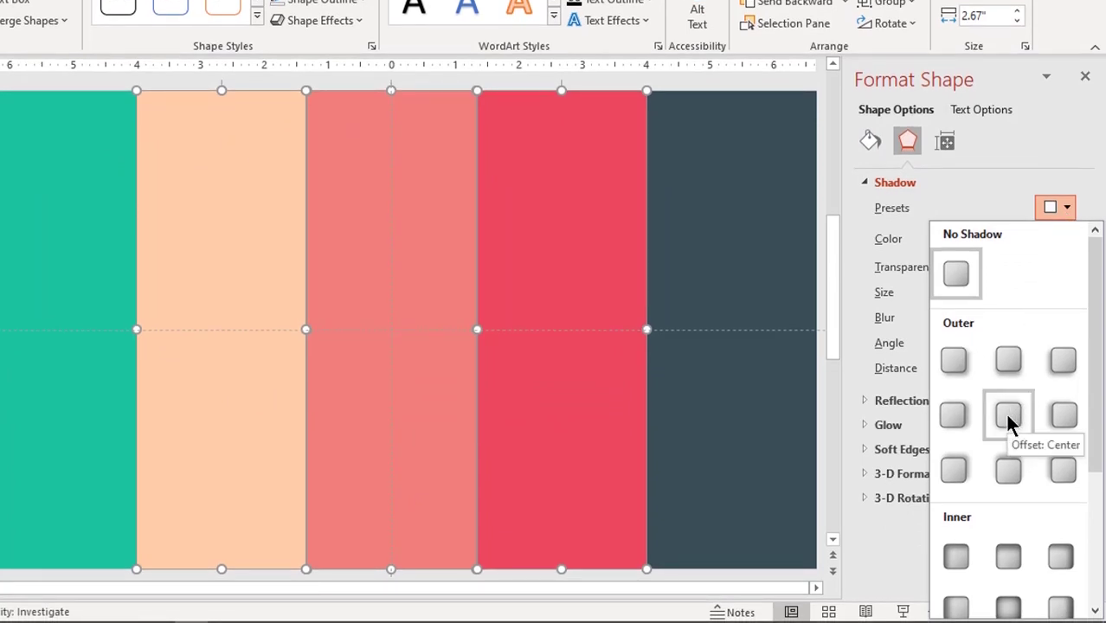
click(1004, 411)
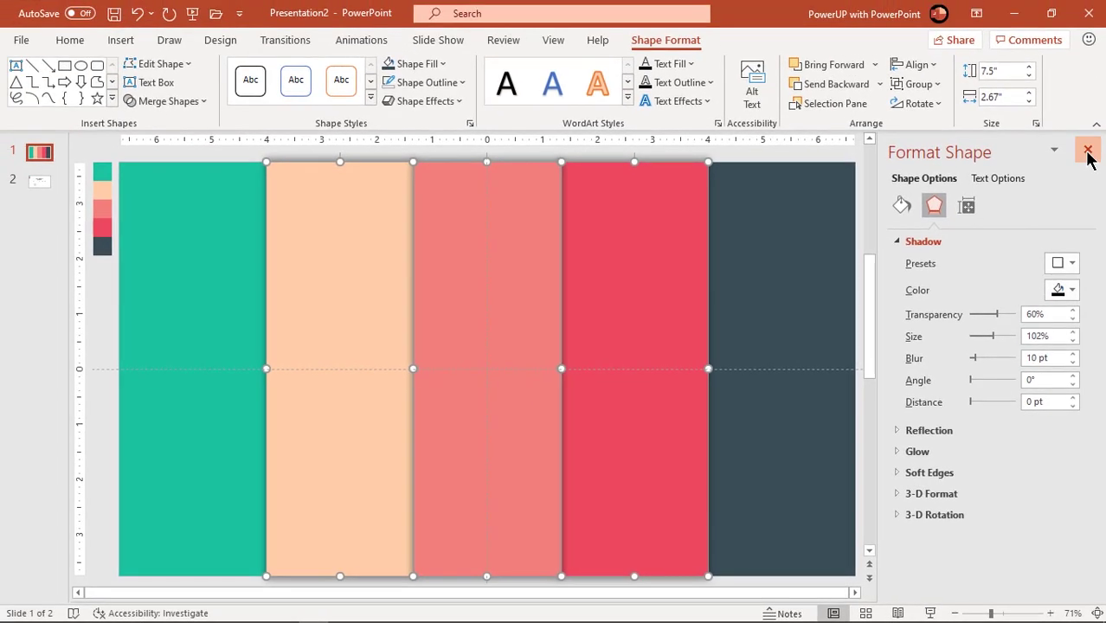
click(1084, 76)
click(1021, 322)
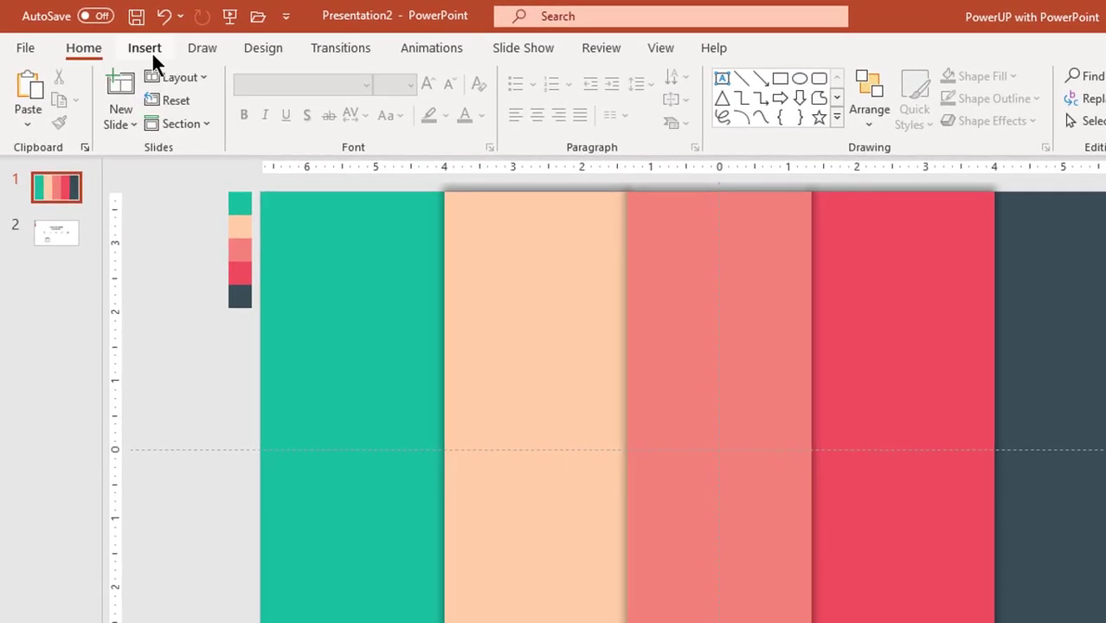
Step: Draw a 13.33" × 4.82" rectangle across the top of the slide above the bars
click(120, 40)
click(305, 125)
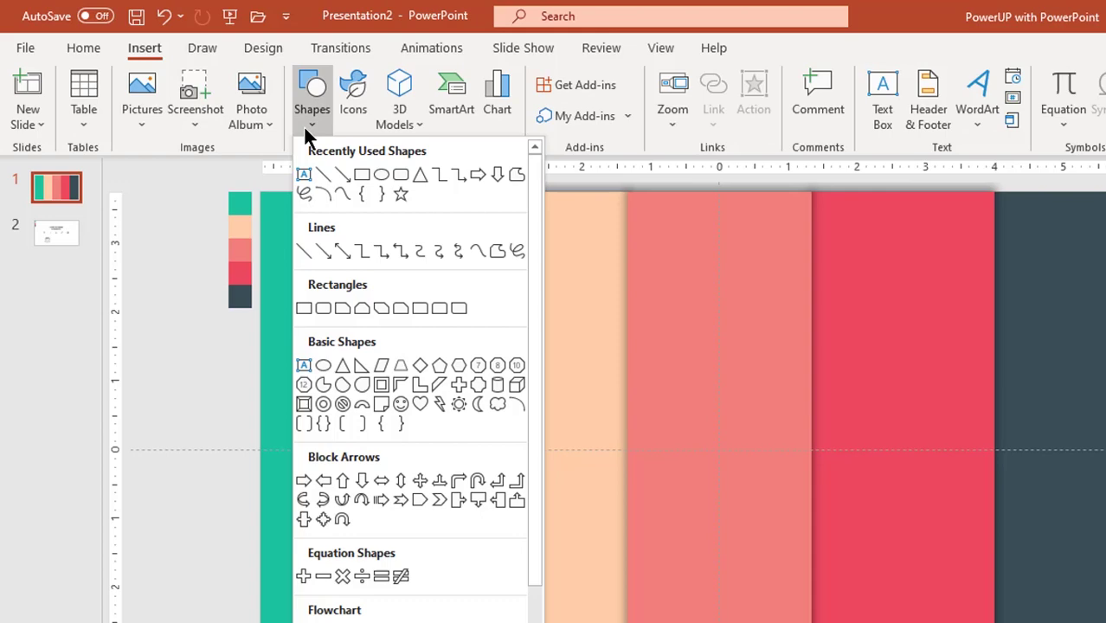
click(353, 177)
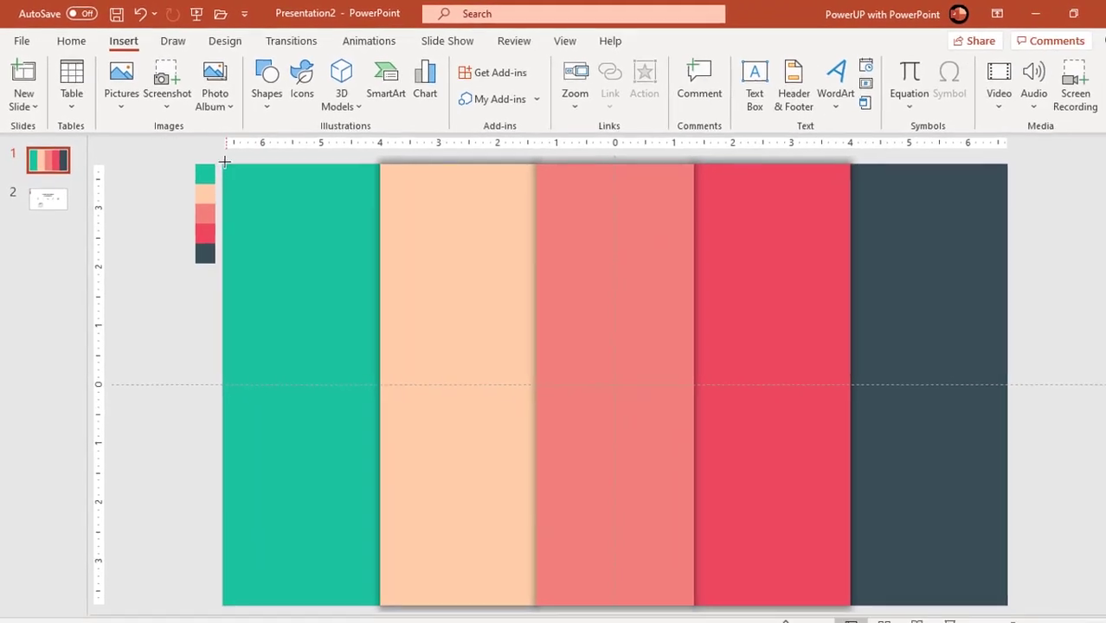
mouse_move(218, 160)
mouse_down()
mouse_move(354, 242)
mouse_move(797, 390)
mouse_move(985, 438)
mouse_up()
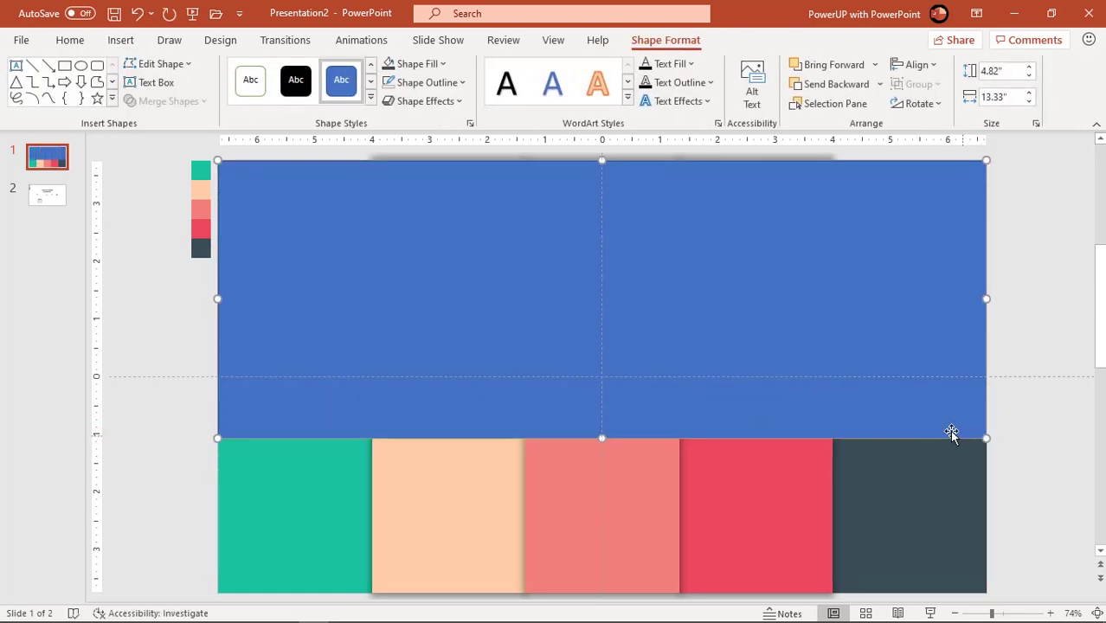
click(440, 86)
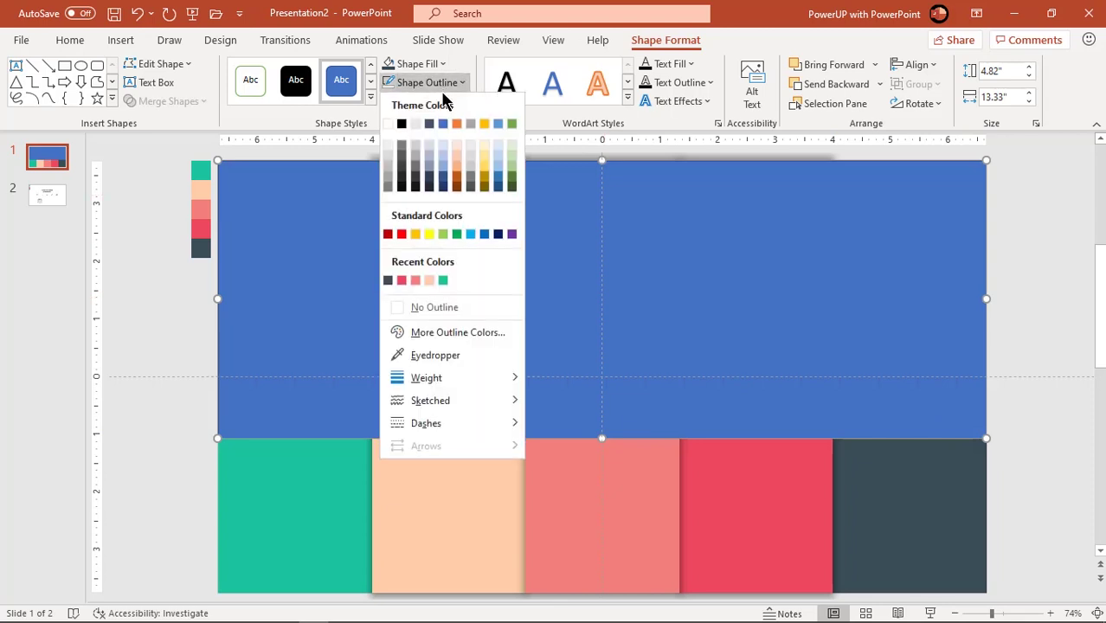
Step: Remove the outline from the wide blue rectangle
click(437, 308)
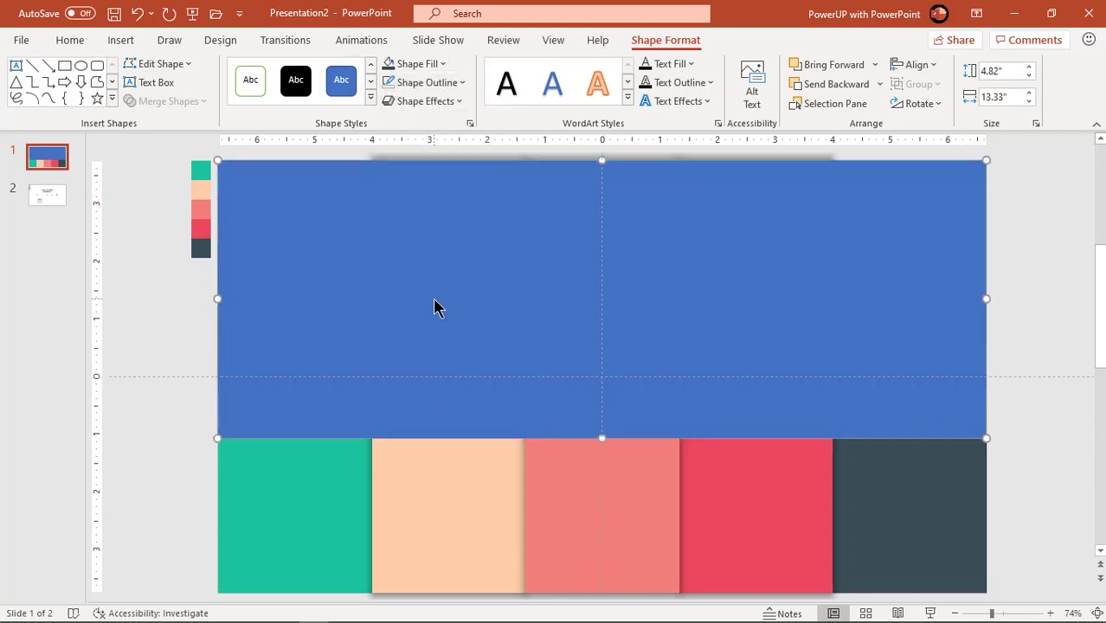
scroll(437, 308, down, 1)
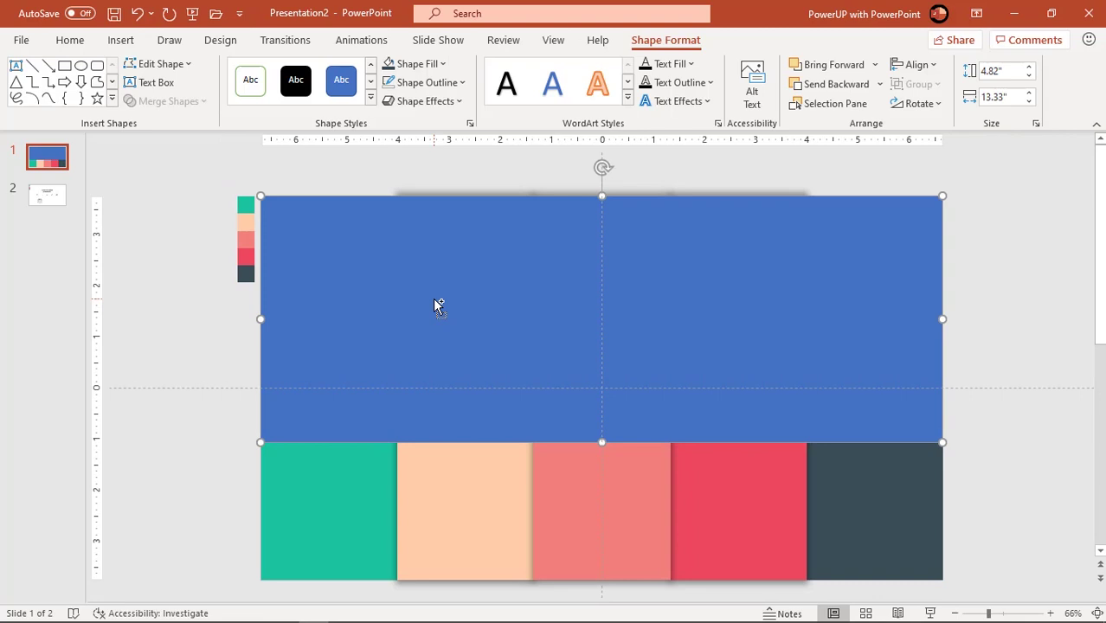
click(500, 177)
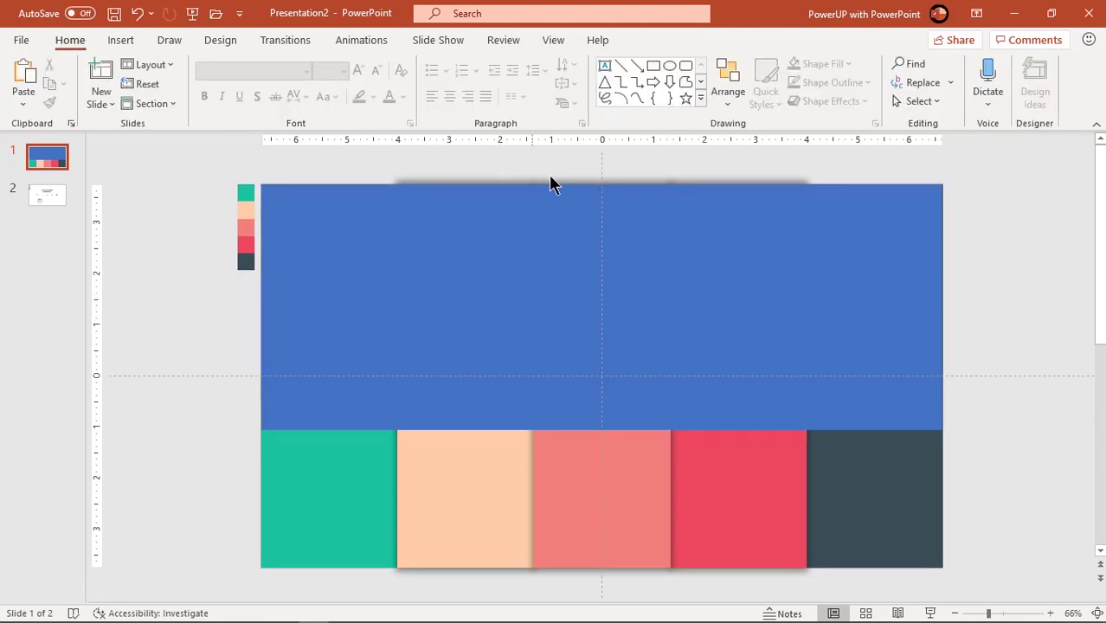
Step: Add vertical guides at the centres of the teal, peach and red bars
right_click(602, 169)
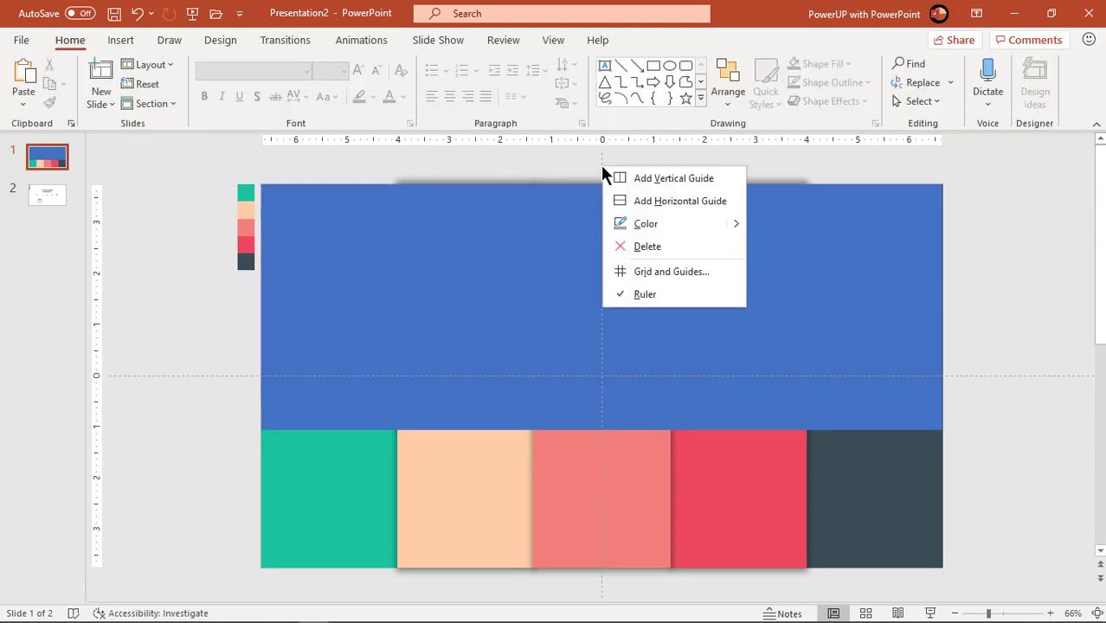
click(636, 178)
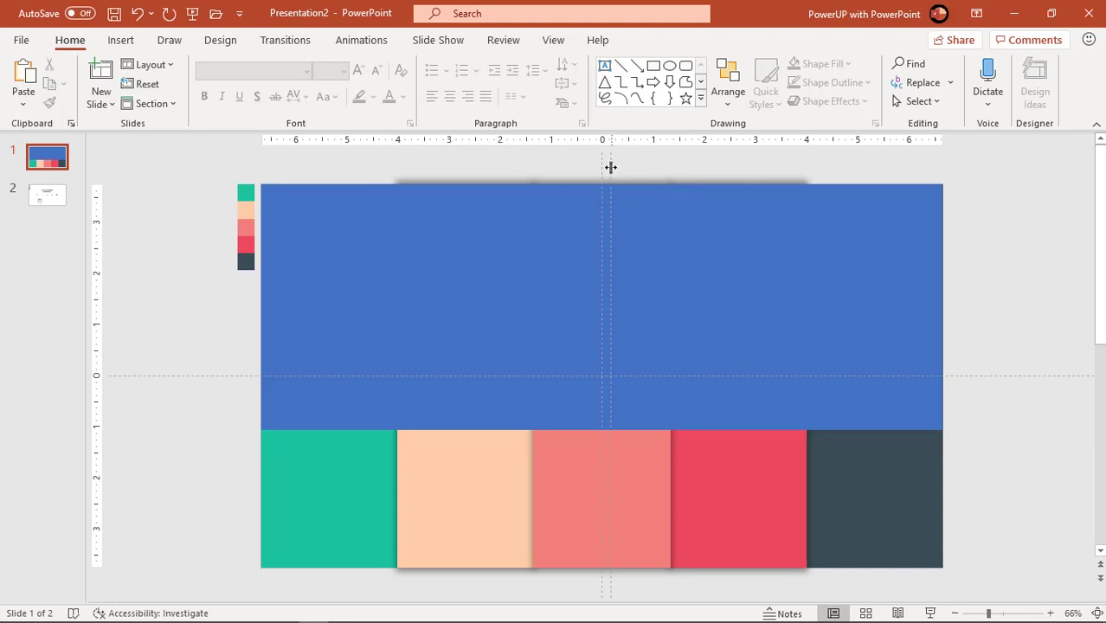
drag(610, 167, 334, 197)
drag(327, 203, 327, 204)
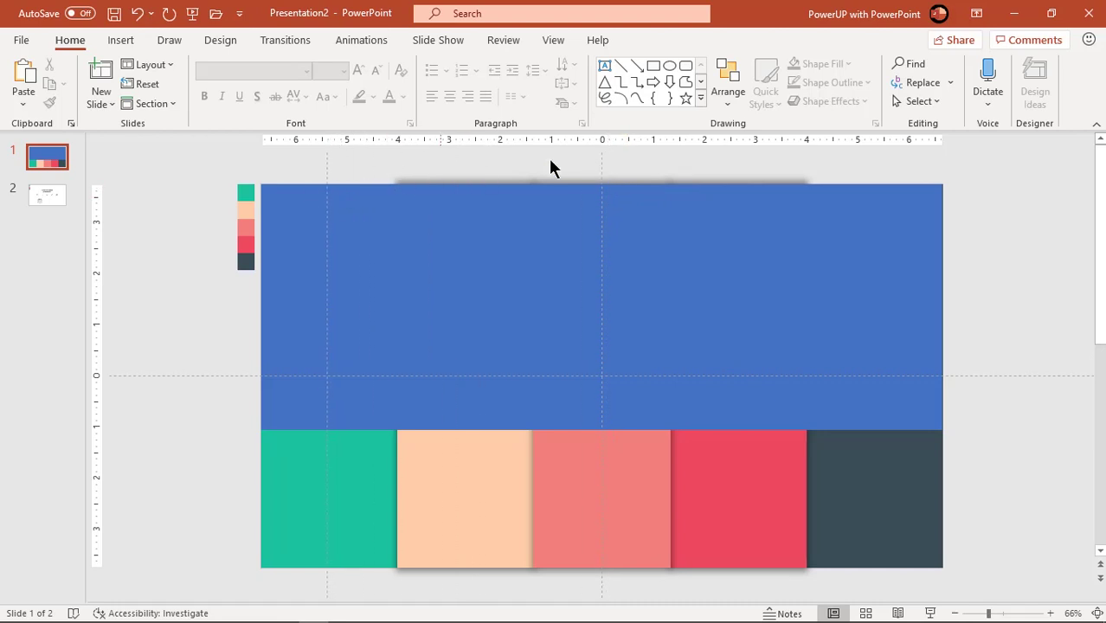
right_click(603, 156)
click(640, 167)
drag(611, 167, 466, 186)
right_click(602, 173)
click(626, 177)
drag(611, 167, 870, 177)
Step: Use Edit Points to add four points along the wide rectangle's bottom edge at the guides
click(515, 312)
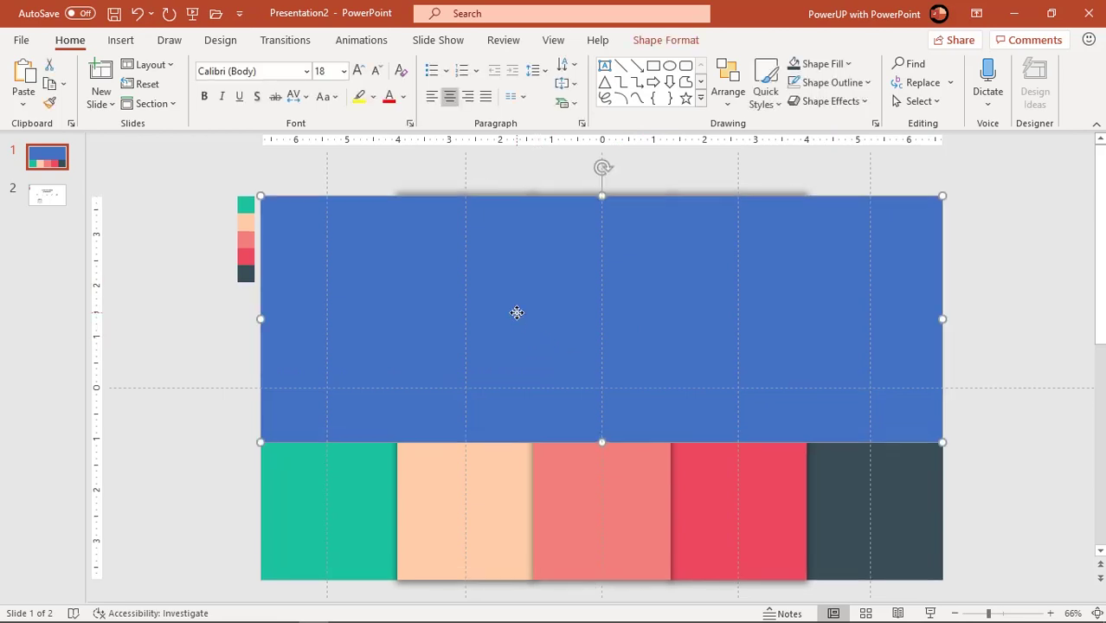
right_click(516, 315)
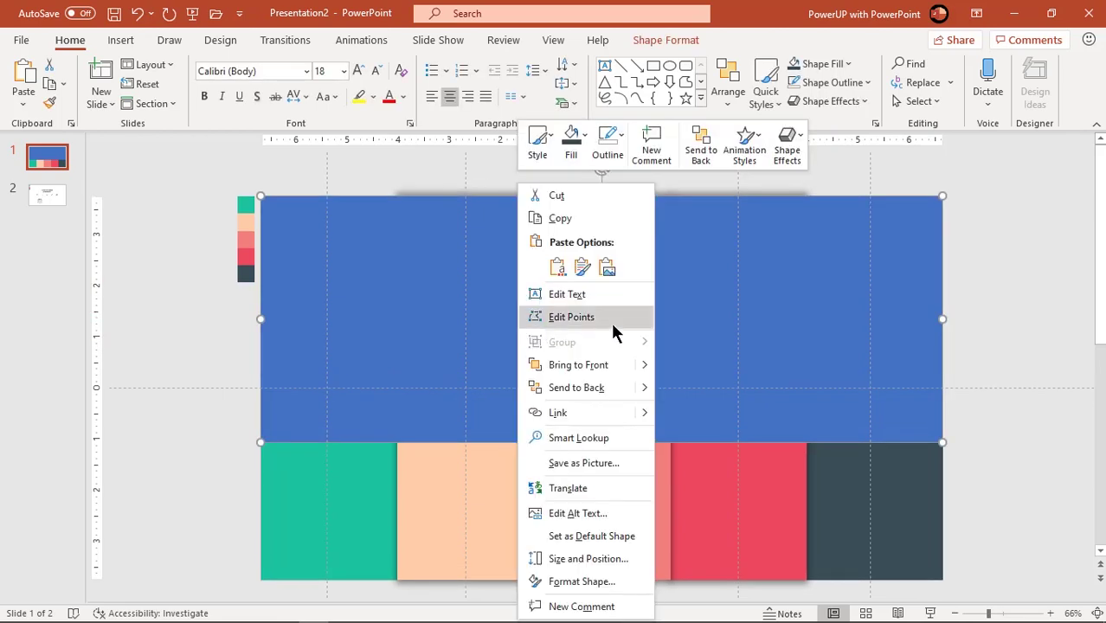
click(575, 316)
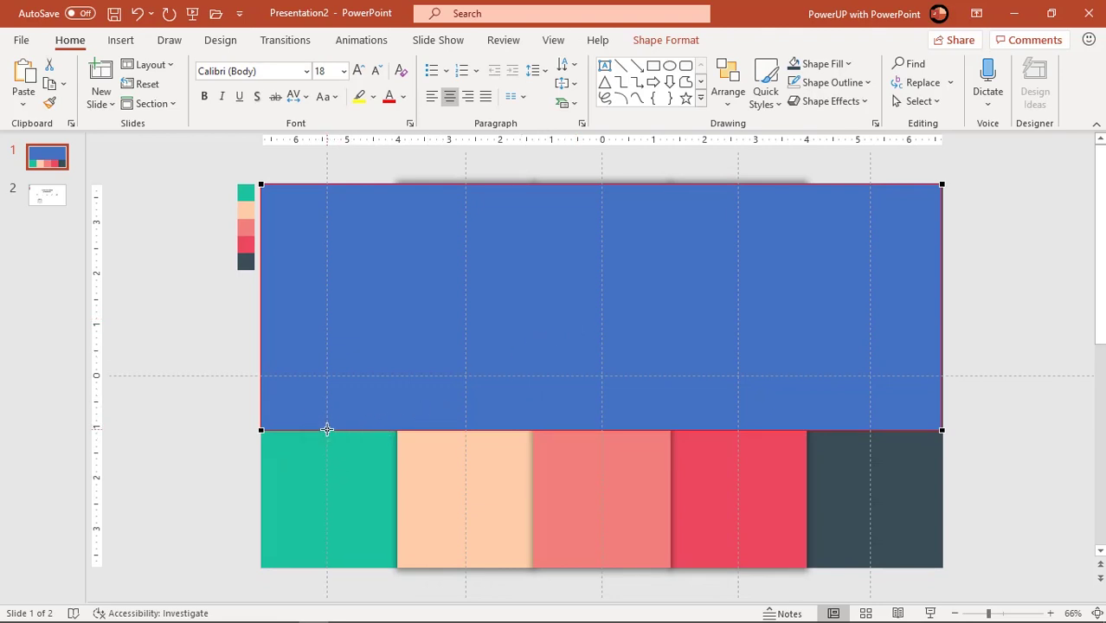
click(463, 429)
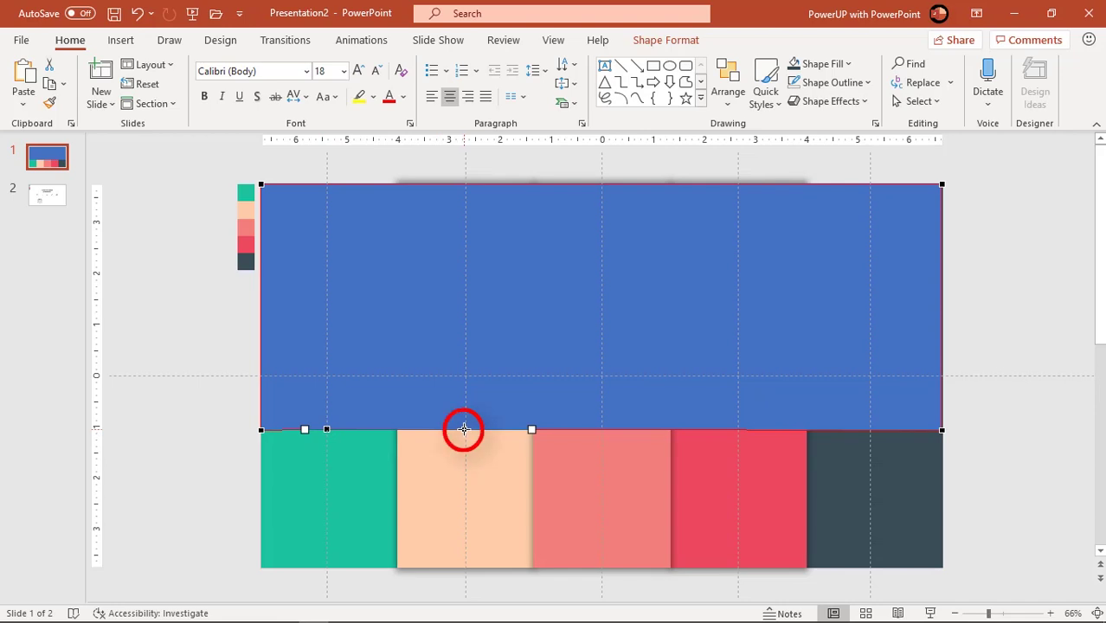
click(602, 429)
click(735, 428)
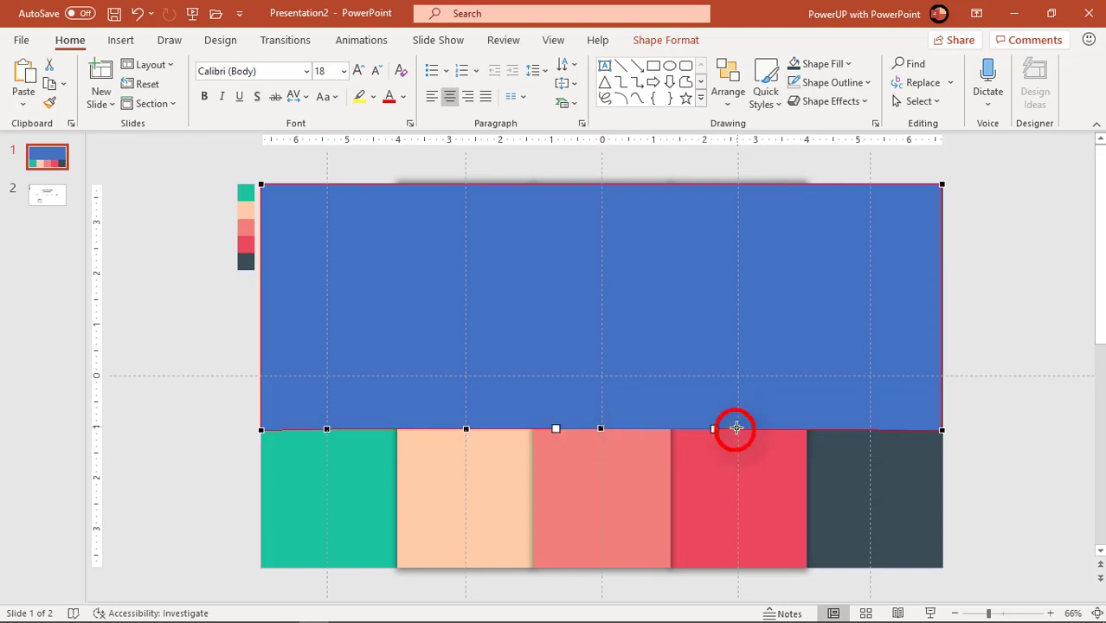
click(869, 429)
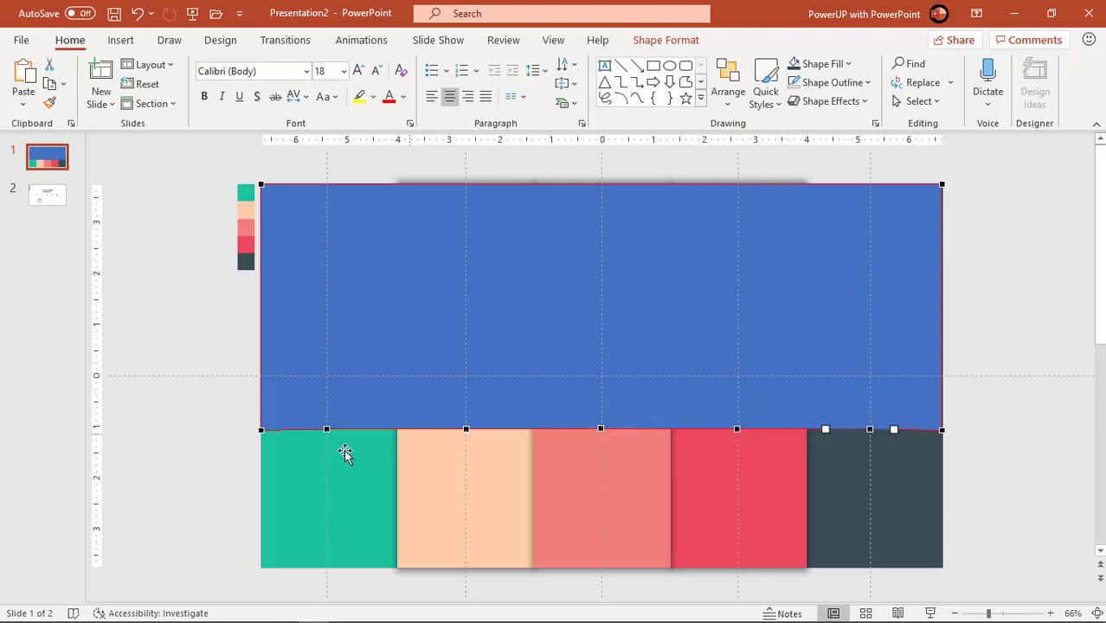
scroll(240, 460, up, 1)
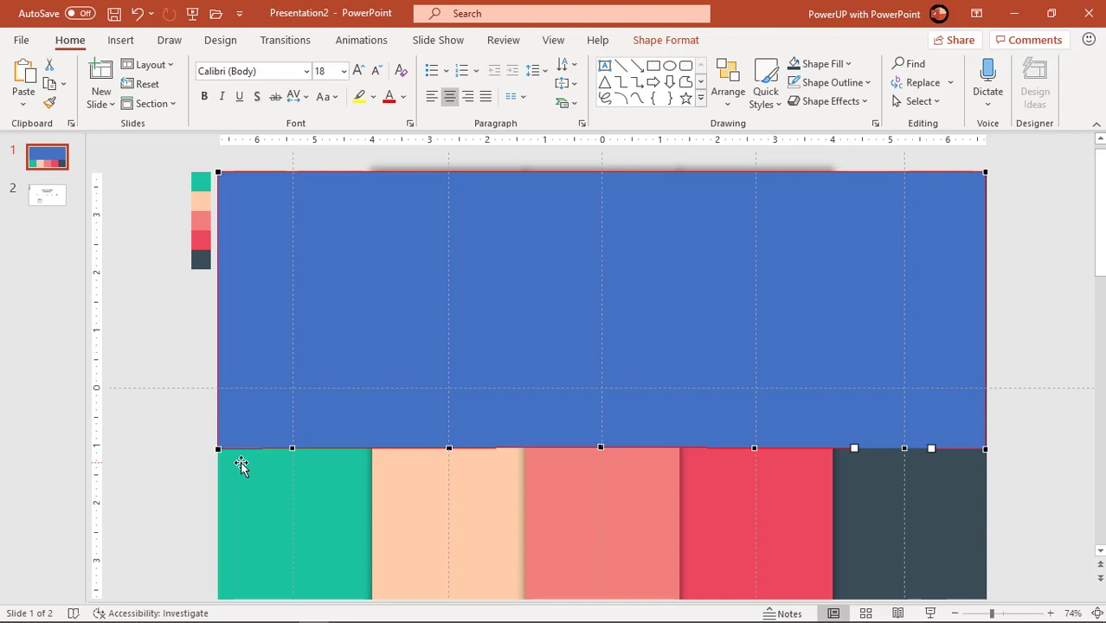
Step: Raise the bottom corners and edge points into peaks over the teal, pink and dark bars, with dips between
drag(218, 448, 217, 412)
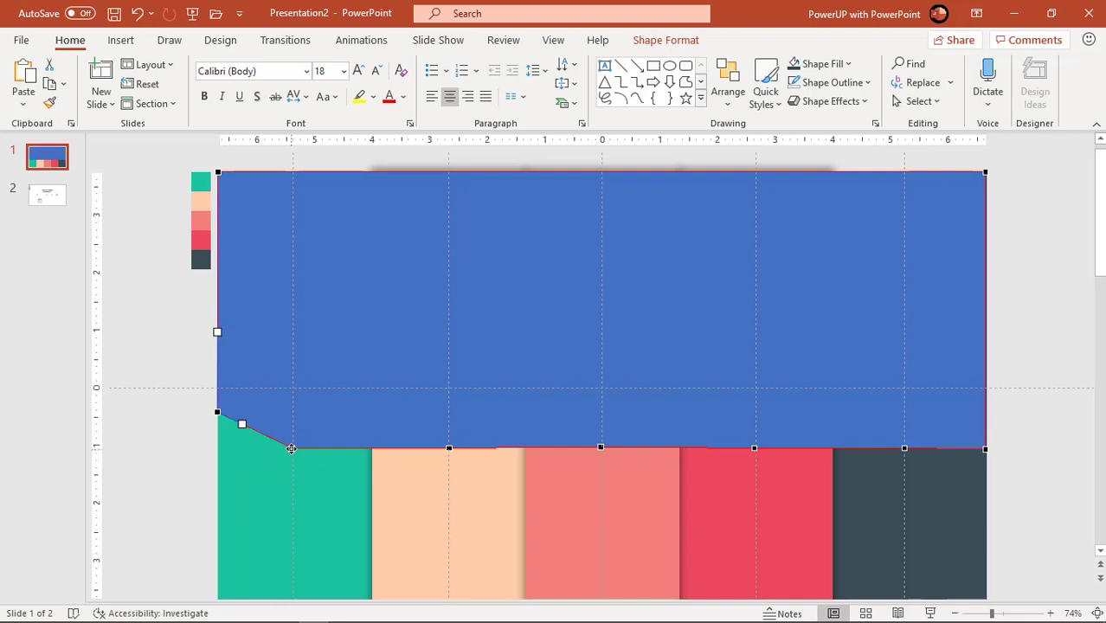
drag(291, 448, 293, 387)
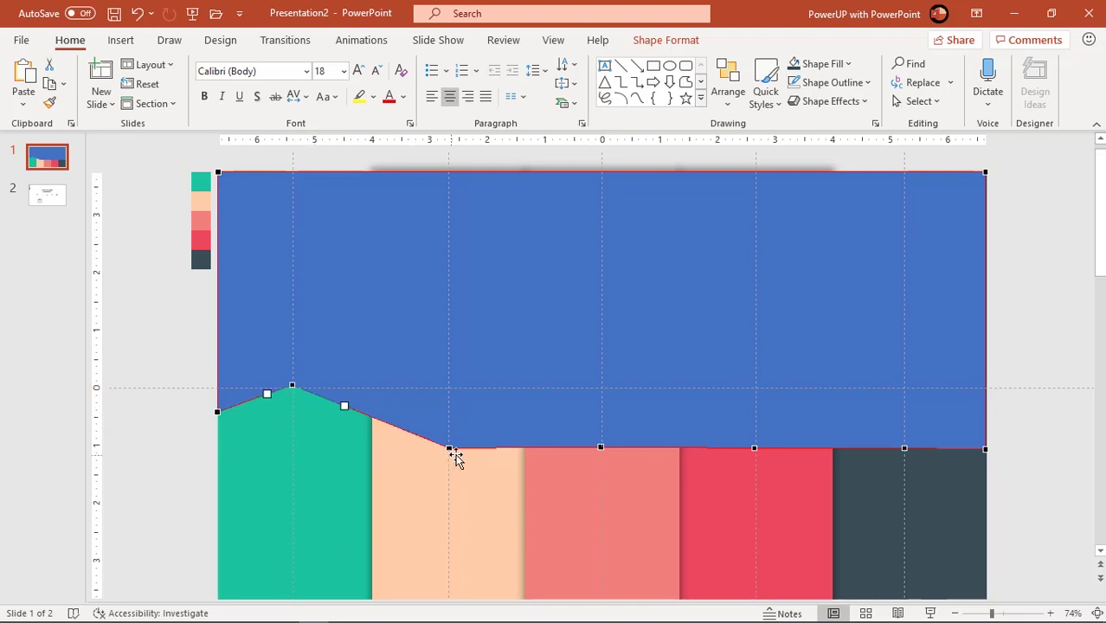
drag(600, 448, 602, 368)
drag(752, 447, 757, 427)
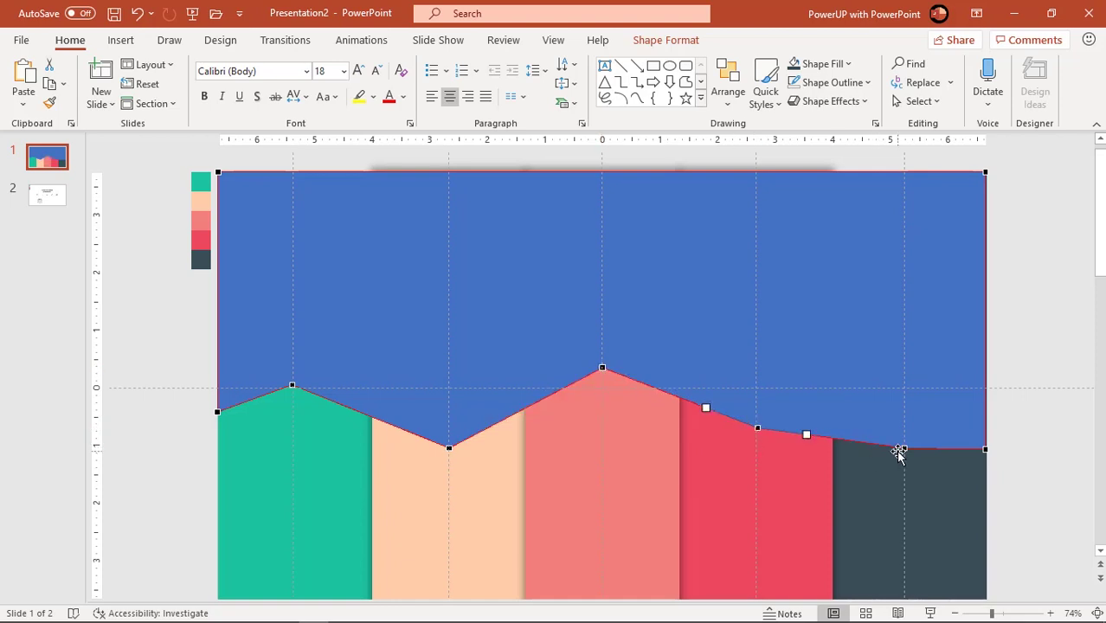
drag(902, 450, 904, 333)
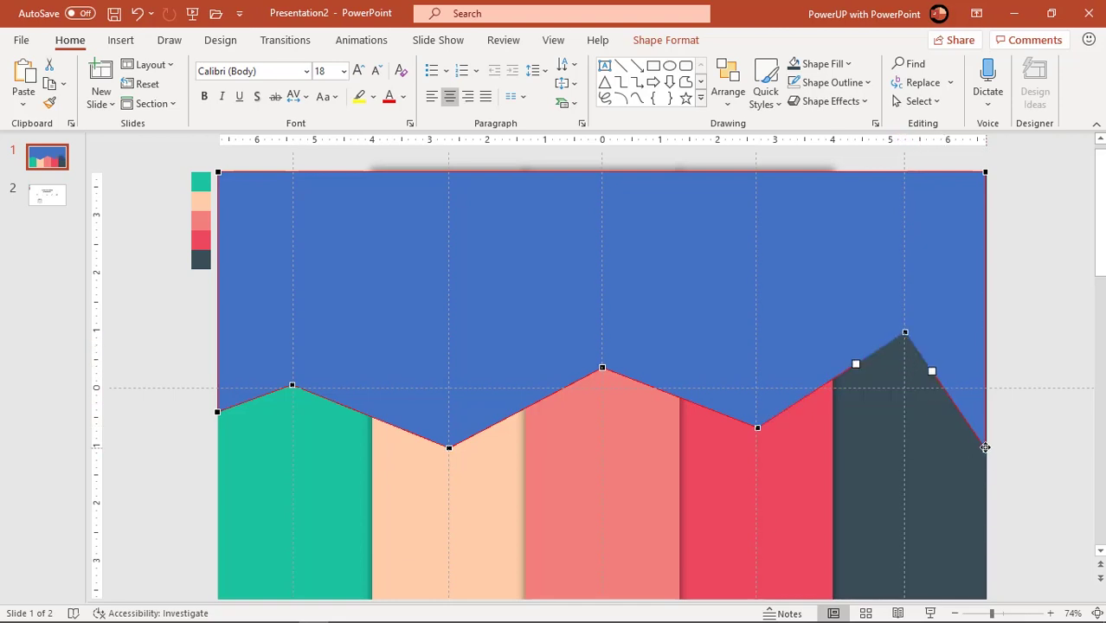
drag(984, 447, 985, 361)
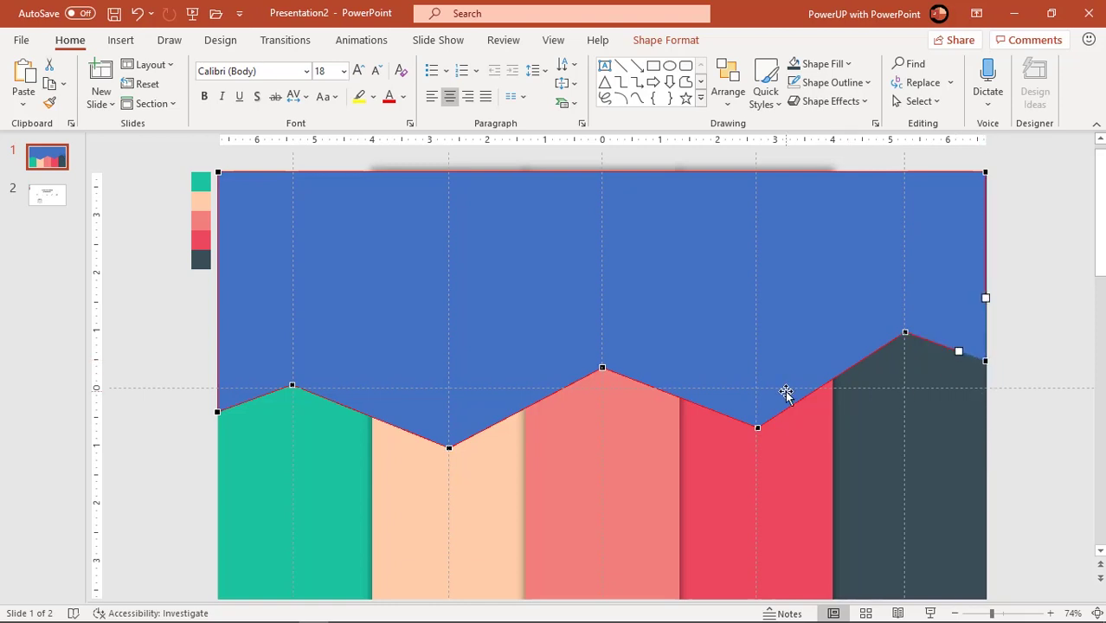
Step: Make each peak and valley on the wave's bottom edge a Smooth Point
right_click(292, 387)
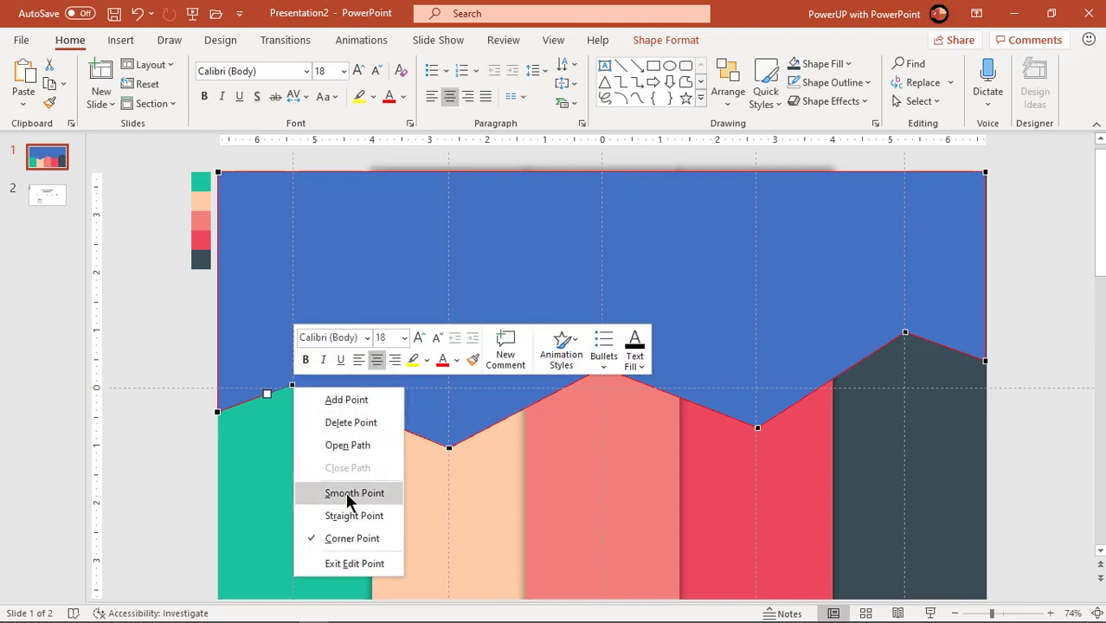
click(345, 491)
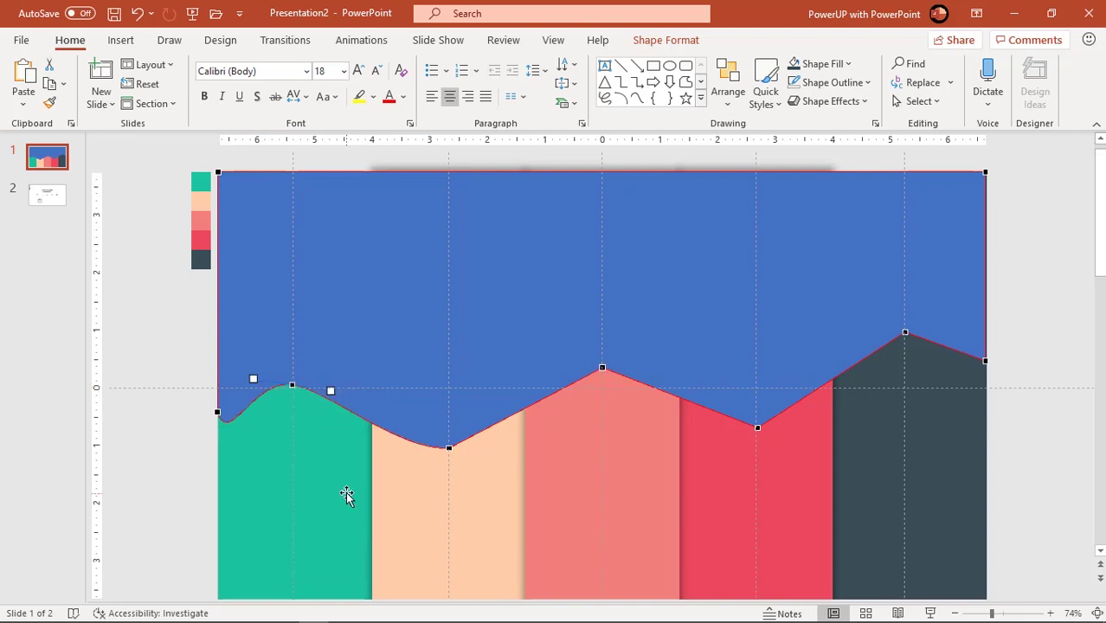
click(450, 448)
right_click(451, 448)
click(517, 365)
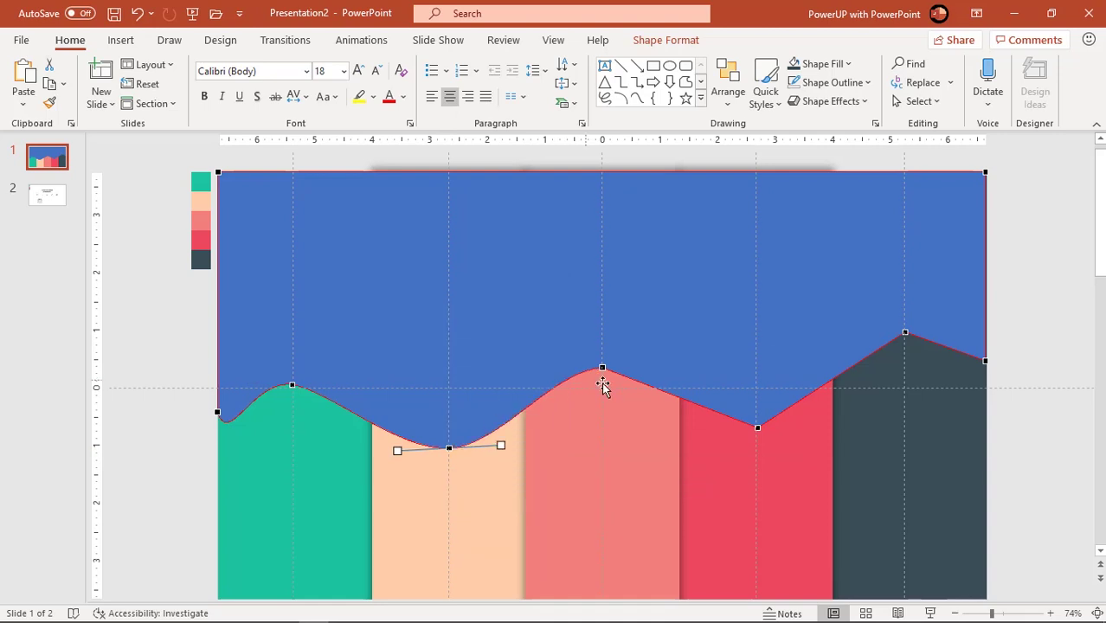
right_click(604, 369)
click(662, 472)
click(757, 427)
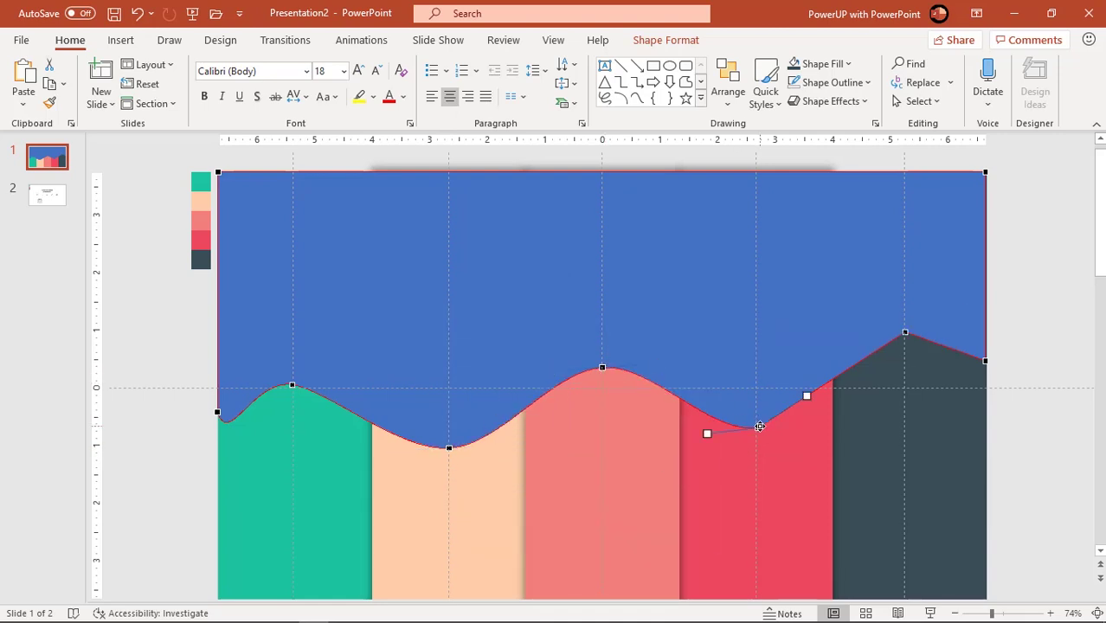
right_click(758, 428)
click(810, 531)
right_click(904, 332)
click(957, 437)
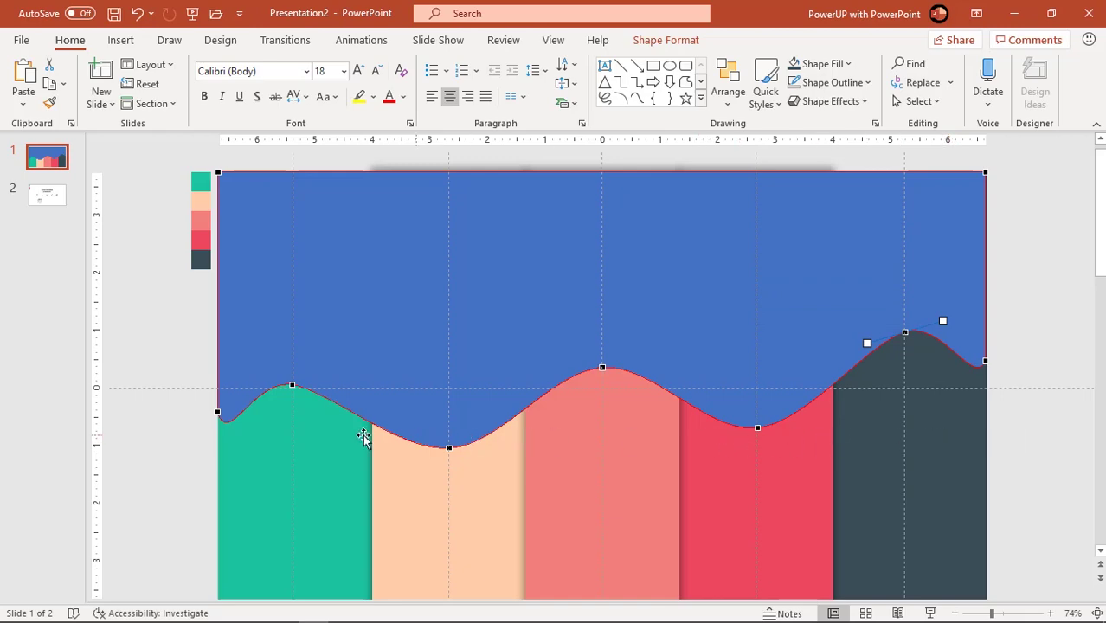
Step: Drag the end points' bezier handles to round off the wave's left and right ends
click(219, 413)
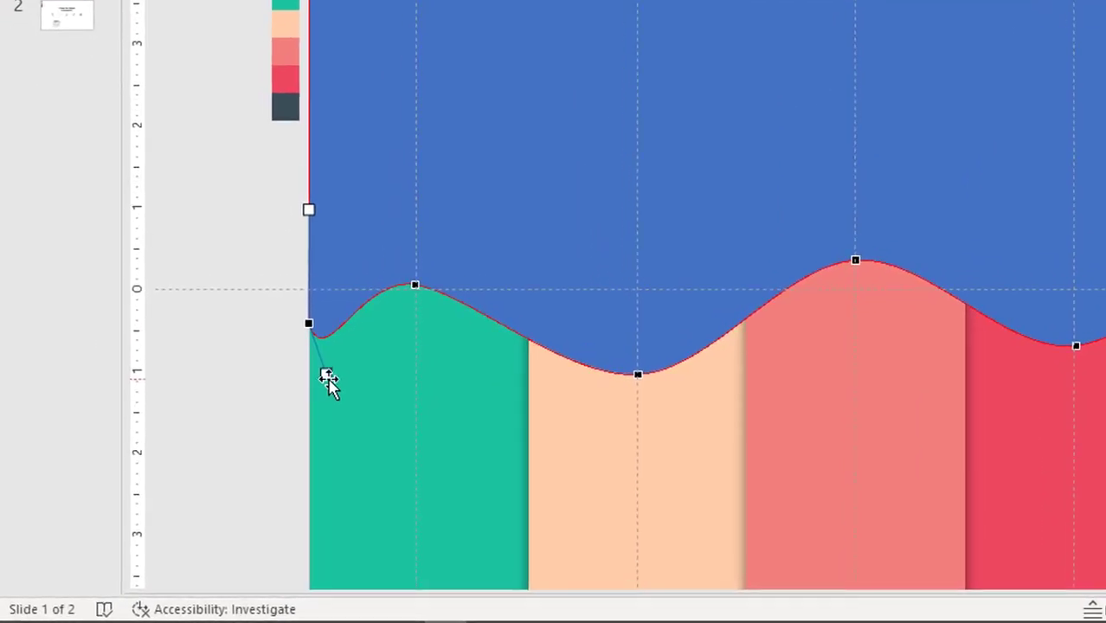
drag(323, 374, 309, 329)
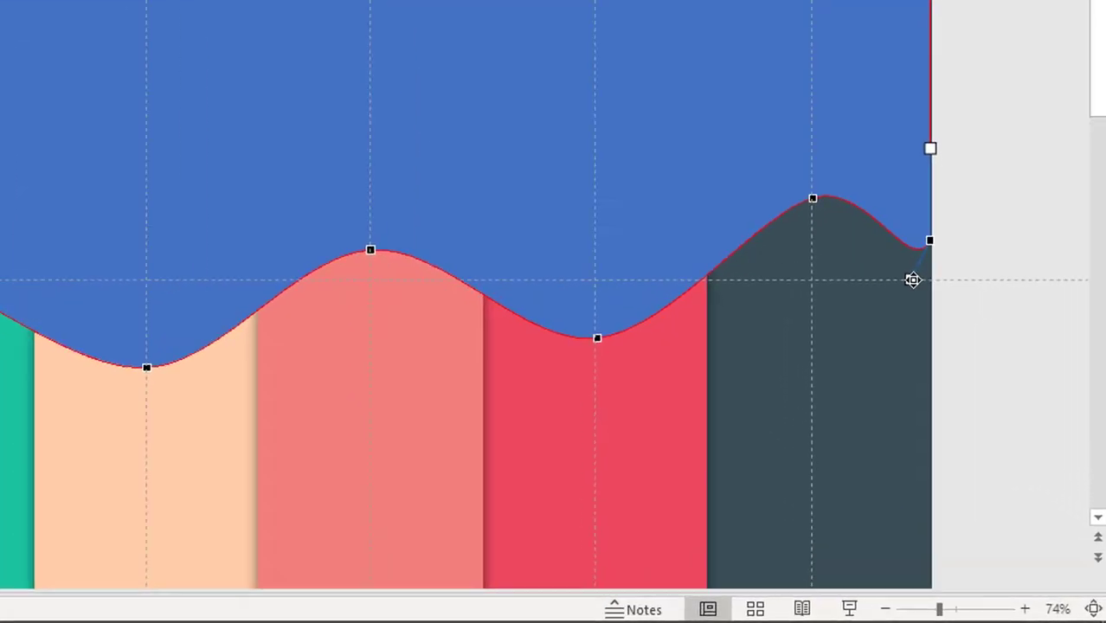
drag(973, 387, 983, 377)
drag(926, 264, 930, 240)
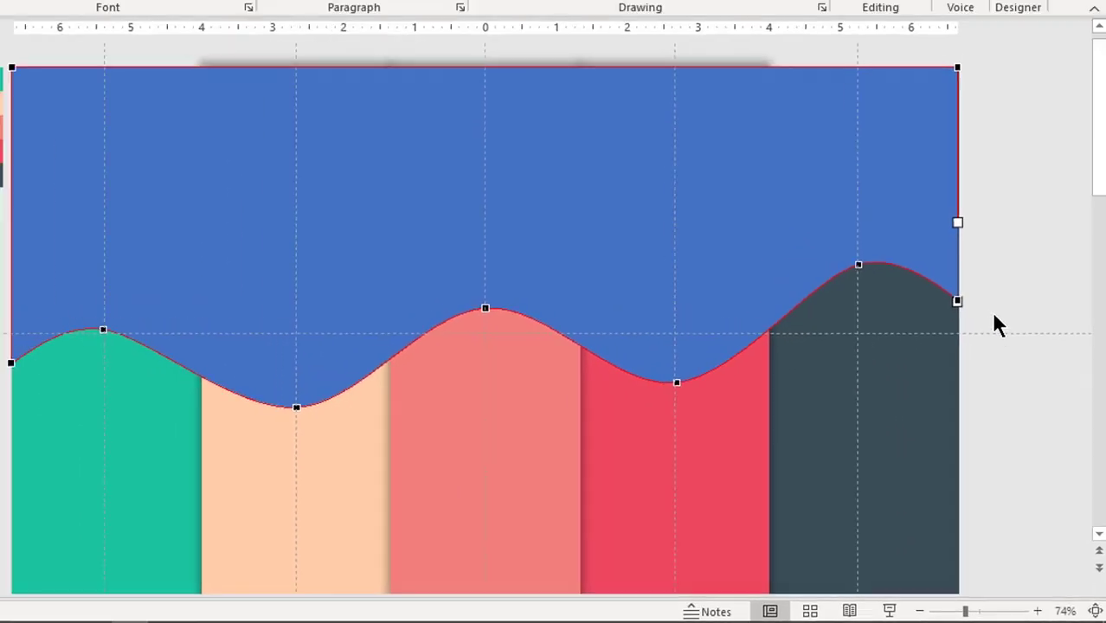
Step: Give the wave shape a gradient fill in Format Shape
click(976, 266)
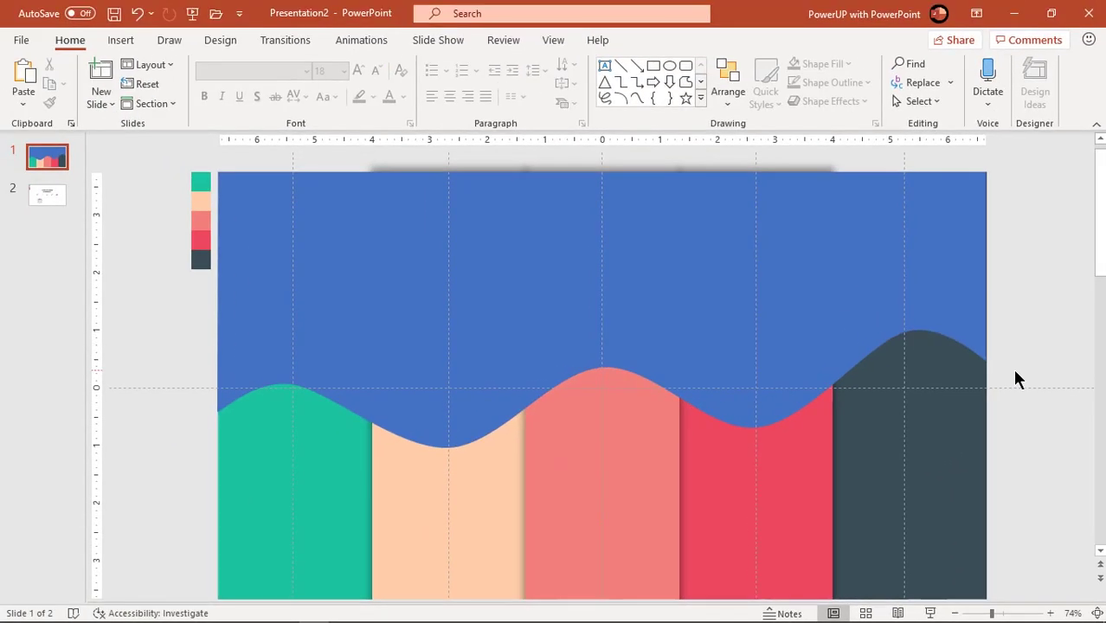
click(515, 317)
right_click(515, 318)
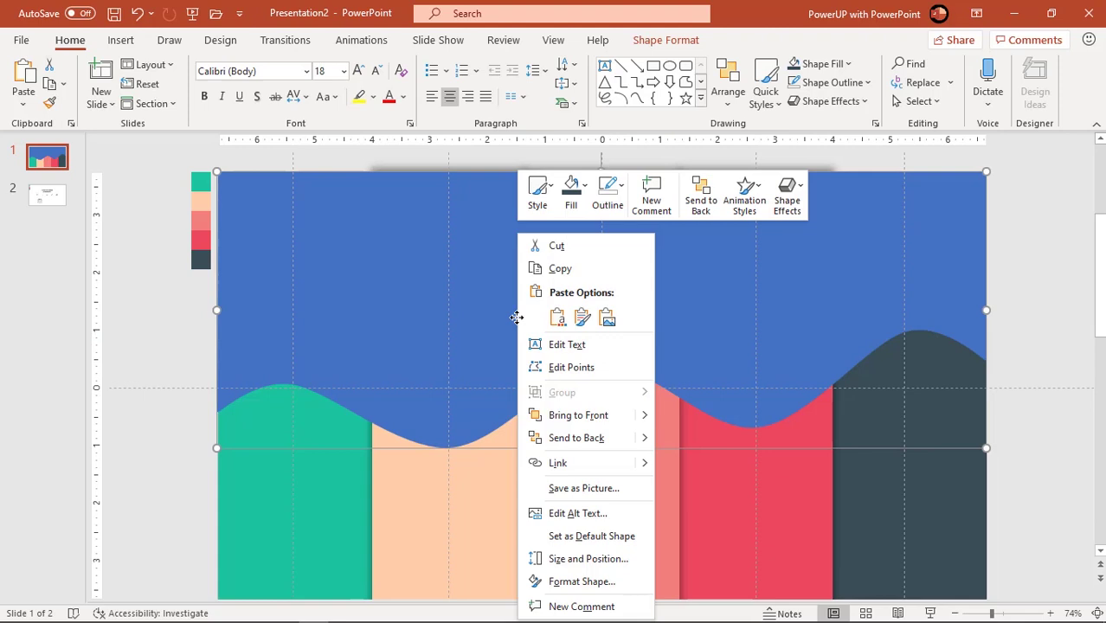
click(575, 579)
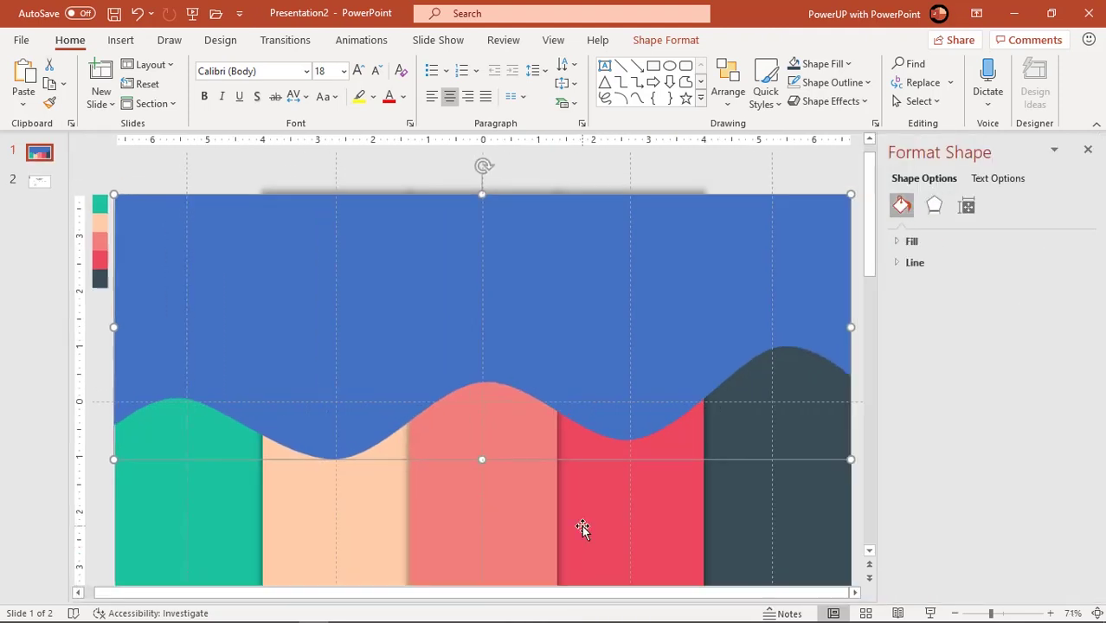
click(904, 242)
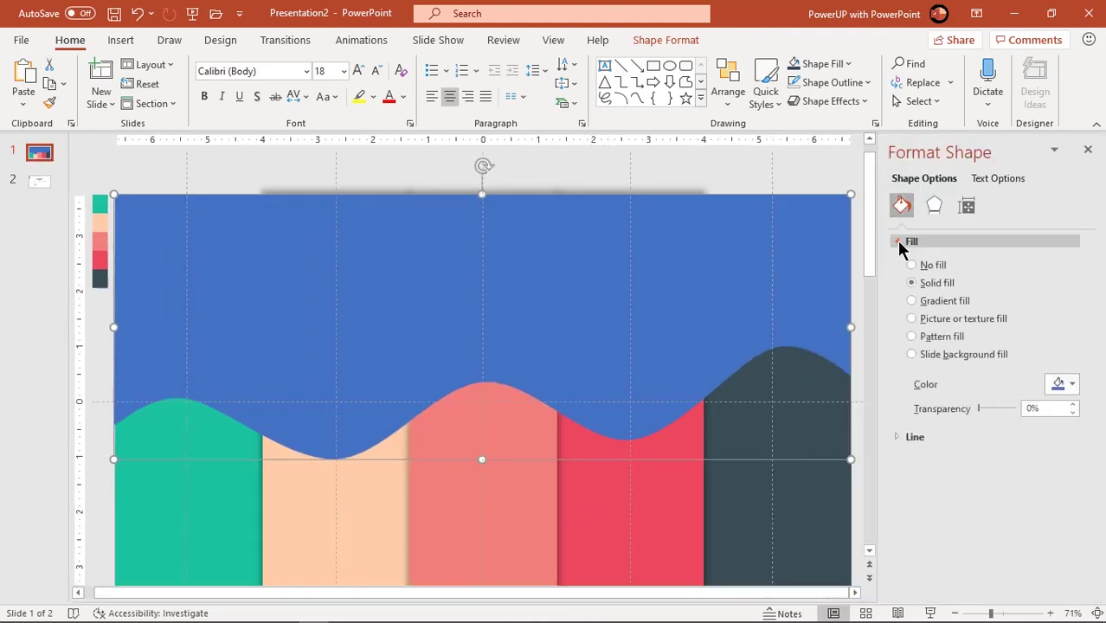
click(931, 302)
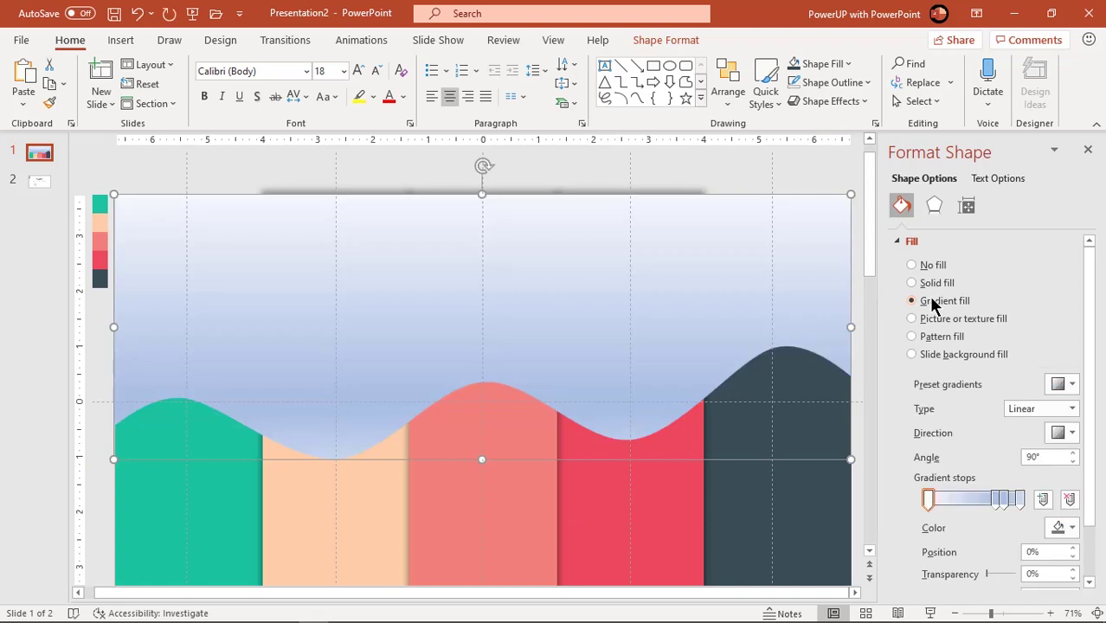
Step: Reduce the gradient to two stops, white at the top and light grey at the bottom
click(1017, 499)
click(1070, 501)
click(1070, 501)
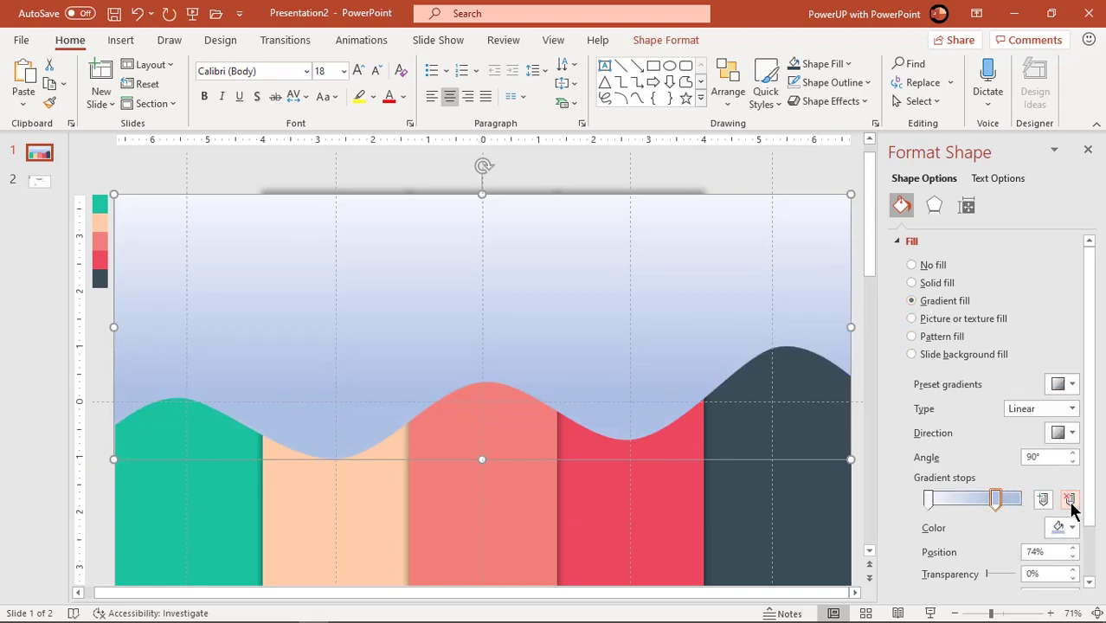
click(1069, 527)
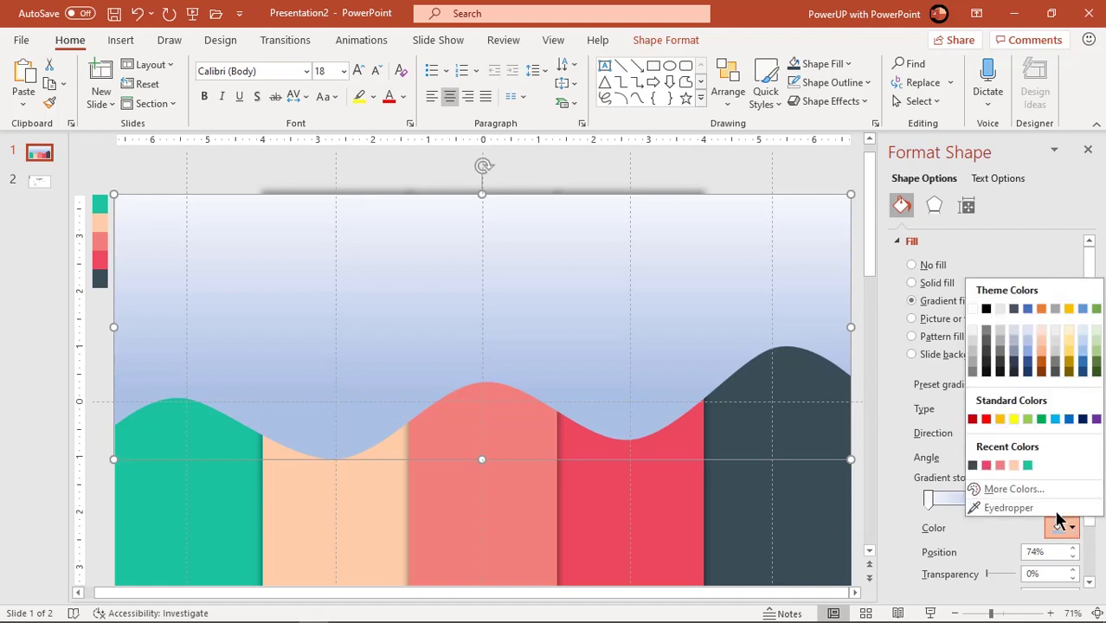
click(973, 343)
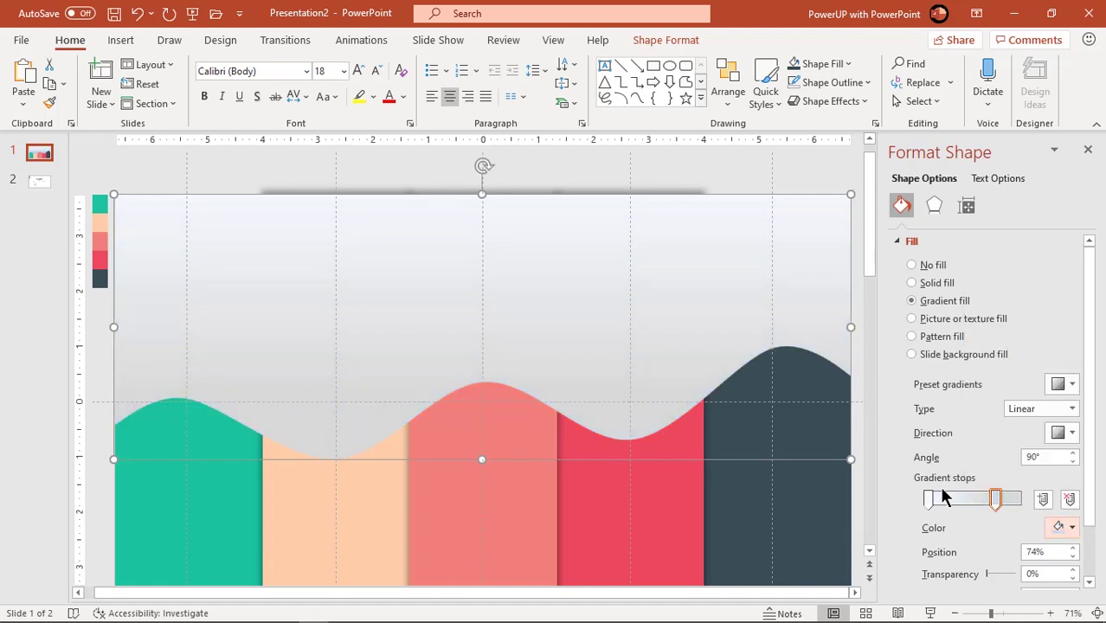
click(927, 499)
click(1063, 526)
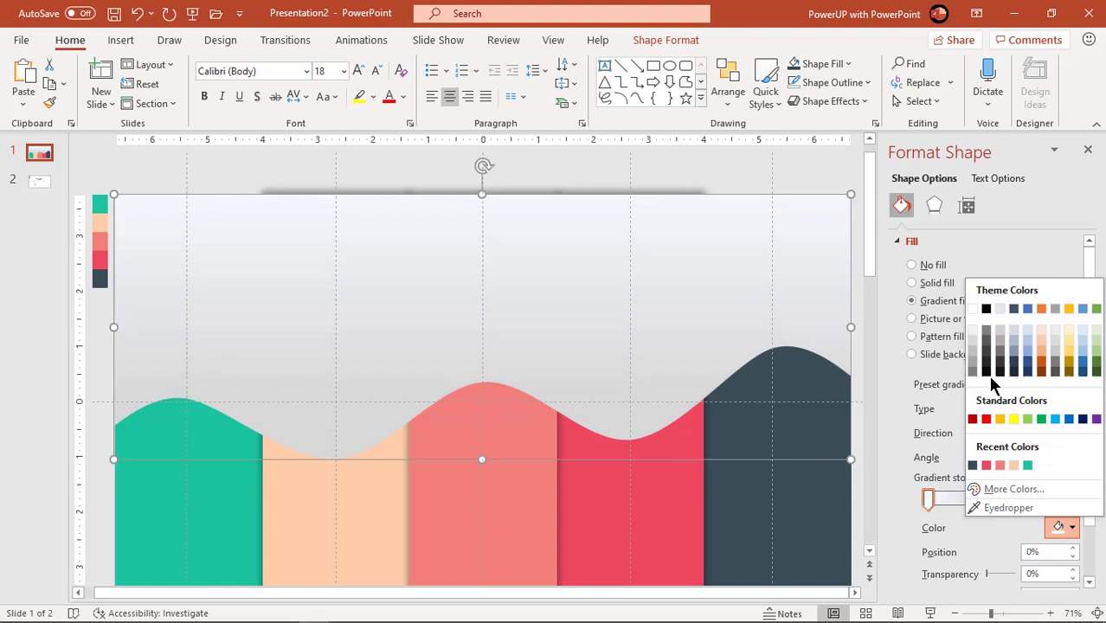
click(973, 310)
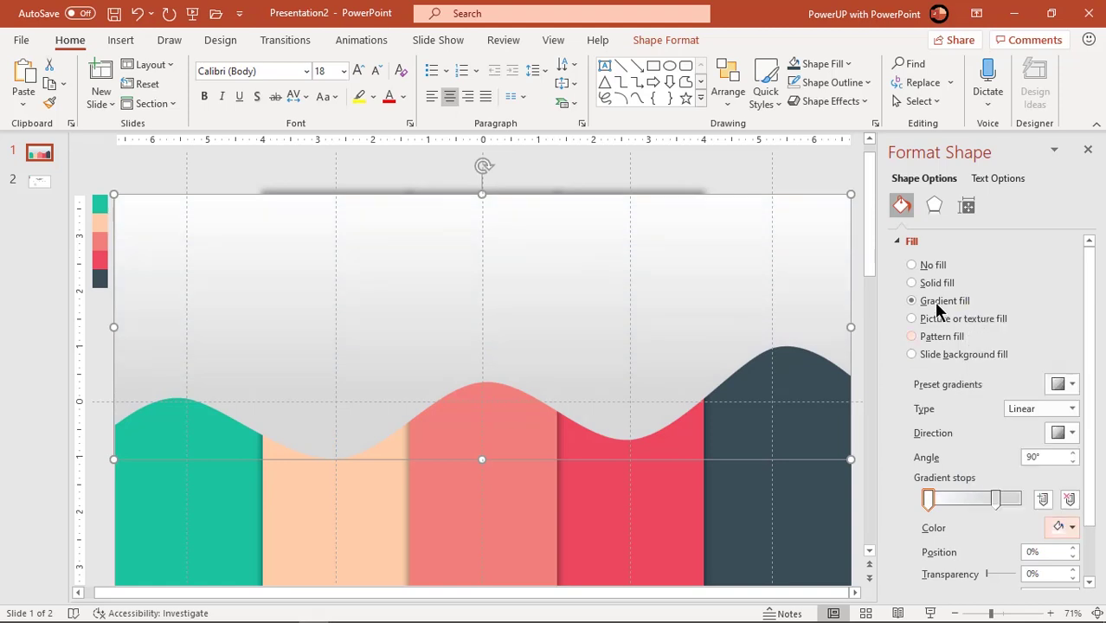
click(934, 206)
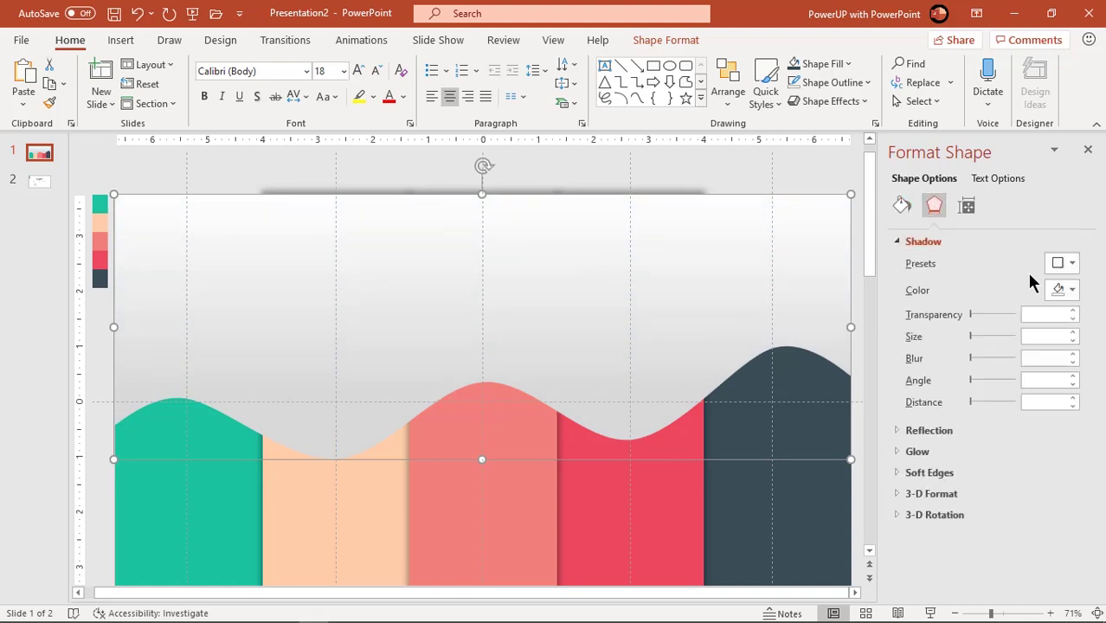
Step: Add an outer shadow to the wave with 47% transparency and 12 pt blur
click(1059, 265)
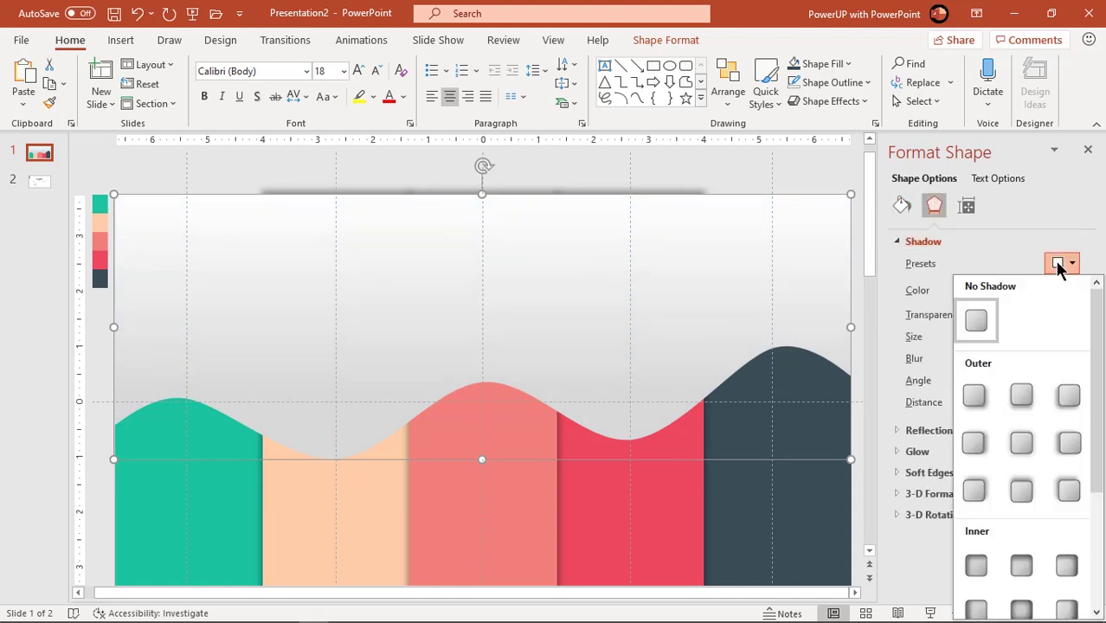
click(1022, 396)
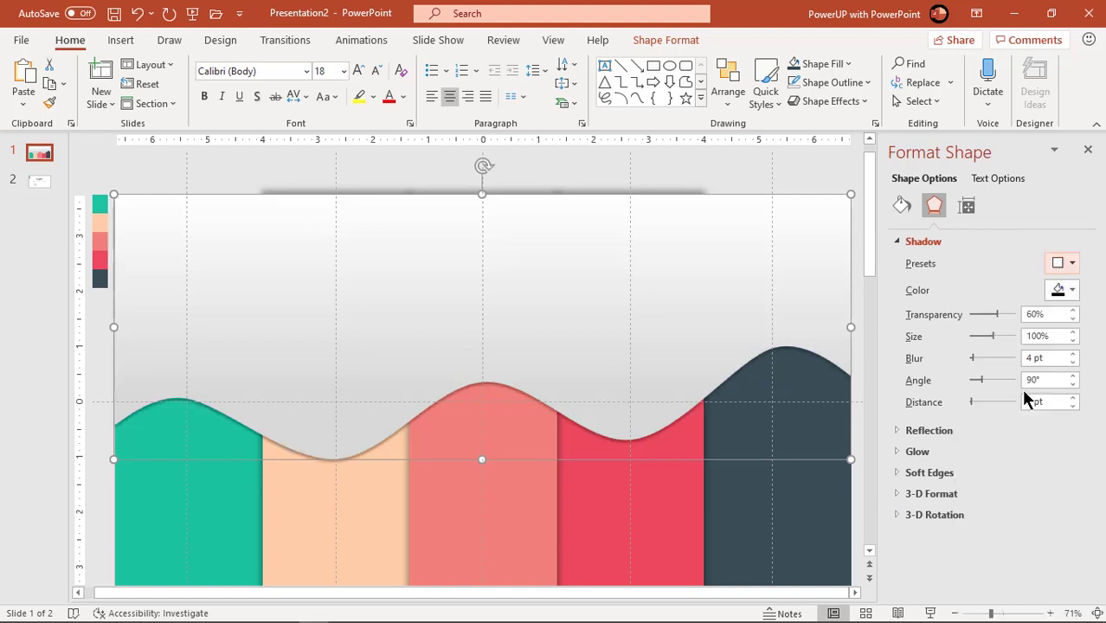
drag(998, 315, 994, 314)
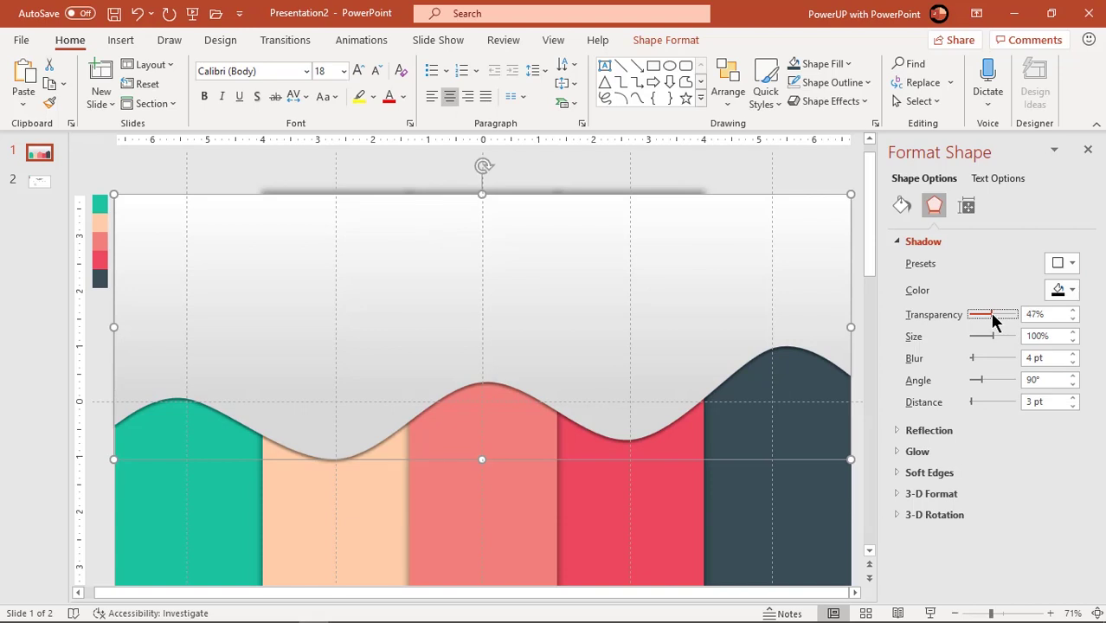
click(1072, 354)
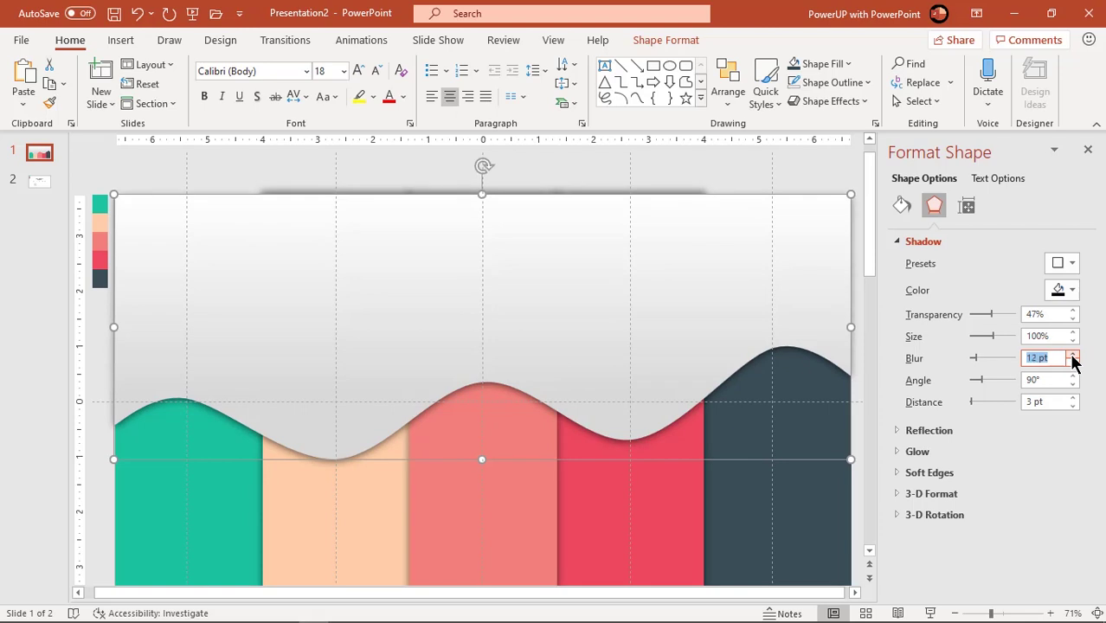
Step: Close the Format Shape pane, deselect the wave and zoom back to 100%
click(1088, 151)
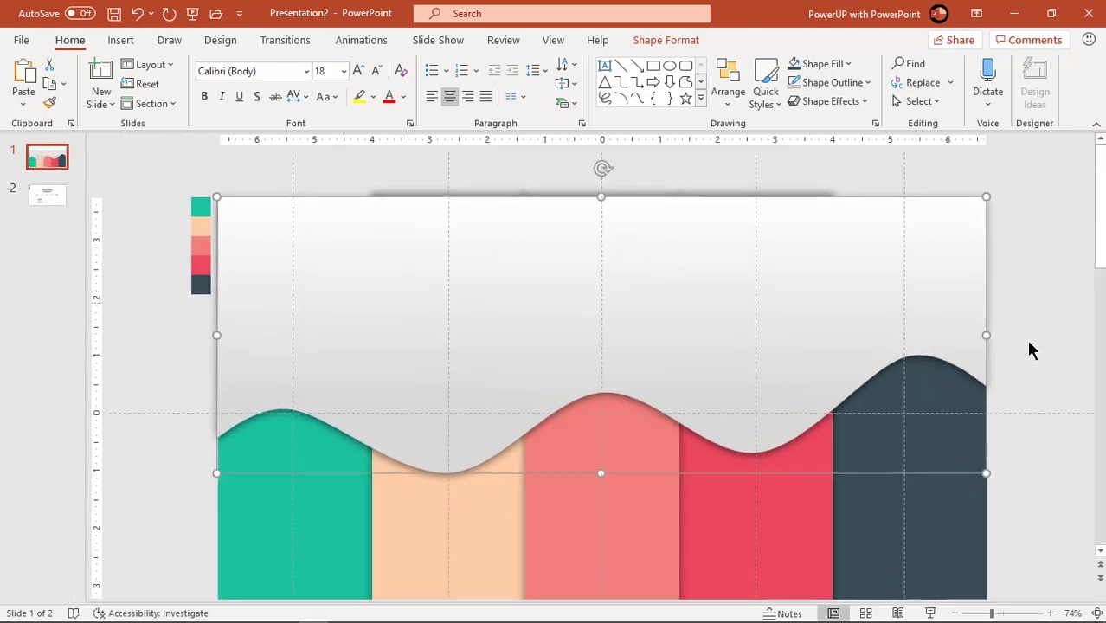
click(1021, 428)
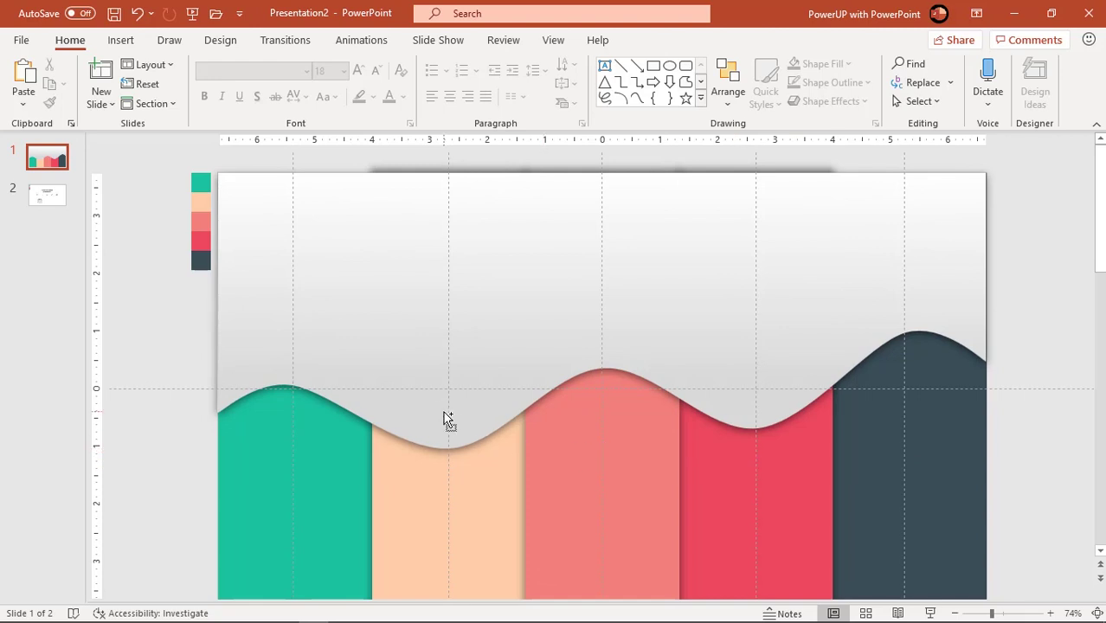
scroll(447, 420, up, 3)
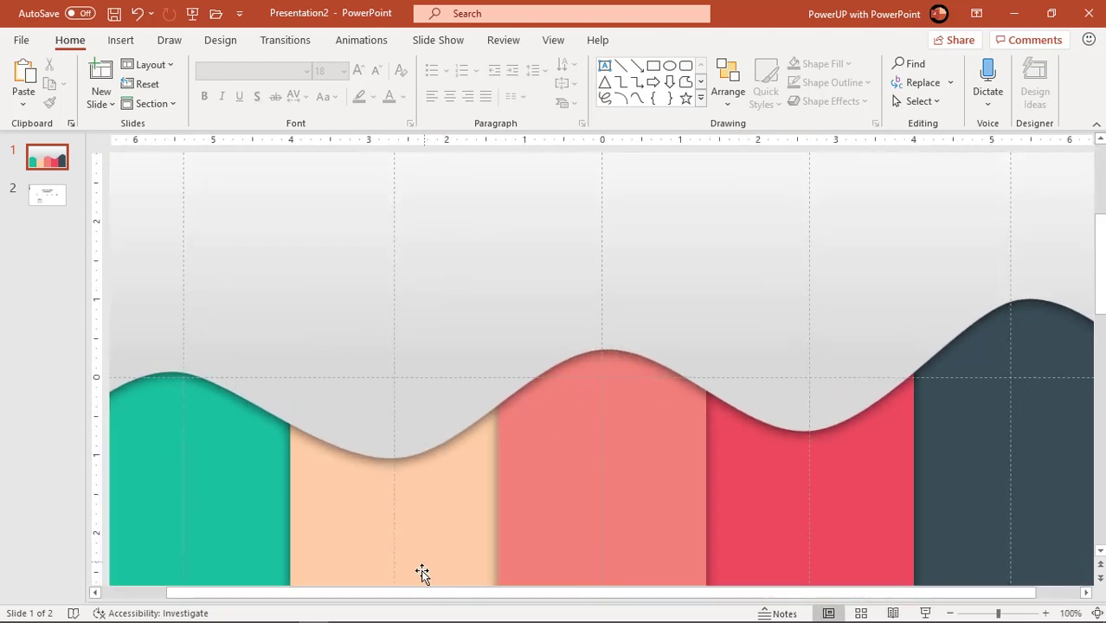
Step: Draw a small circle with no outline on the green wave crest
scroll(390, 594, left, 1)
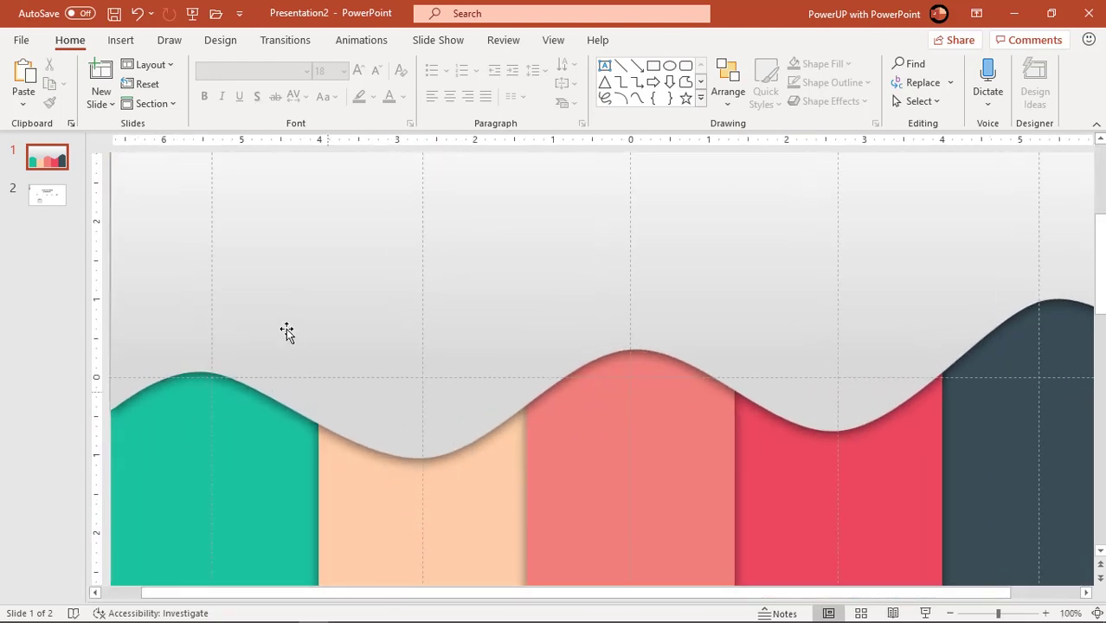
click(127, 44)
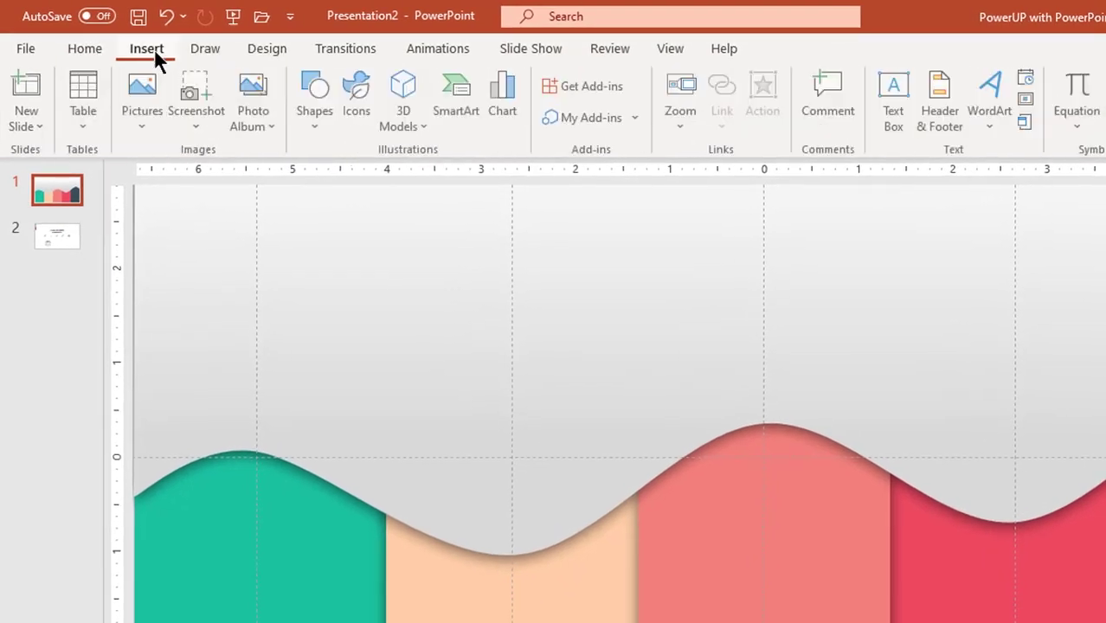
click(313, 130)
click(385, 181)
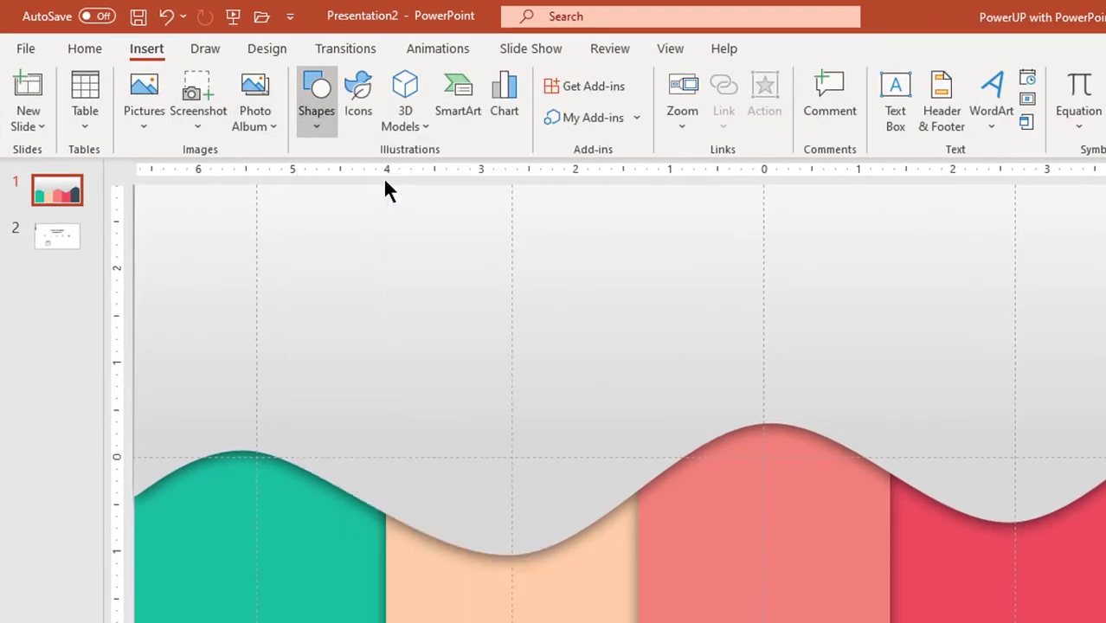
mouse_move(247, 433)
mouse_down()
mouse_move(287, 474)
mouse_move(260, 450)
mouse_up()
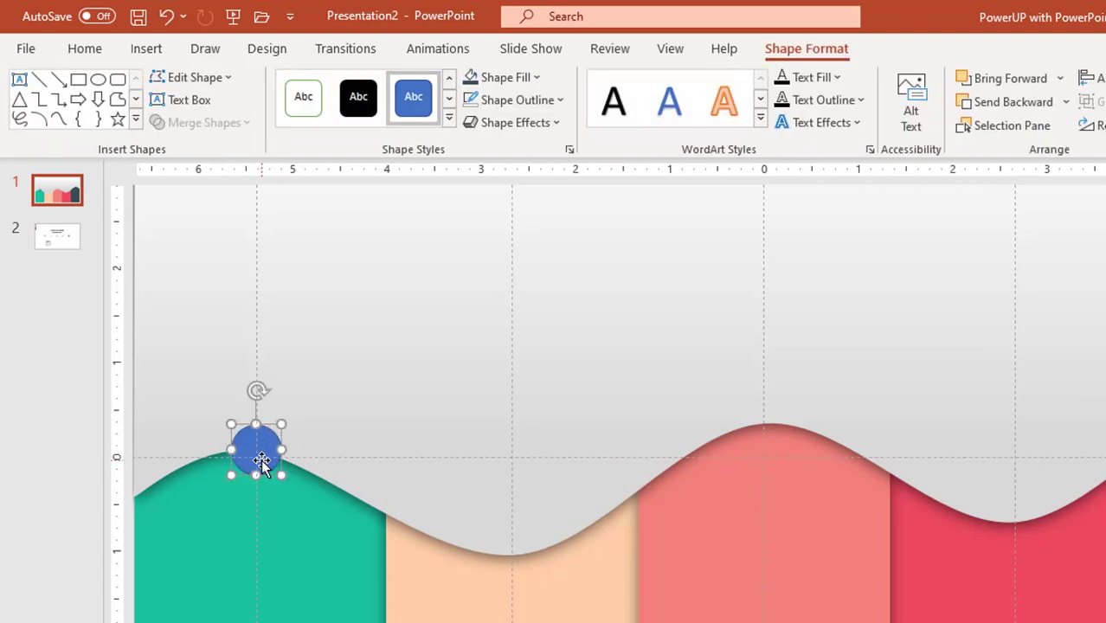
click(508, 102)
click(526, 374)
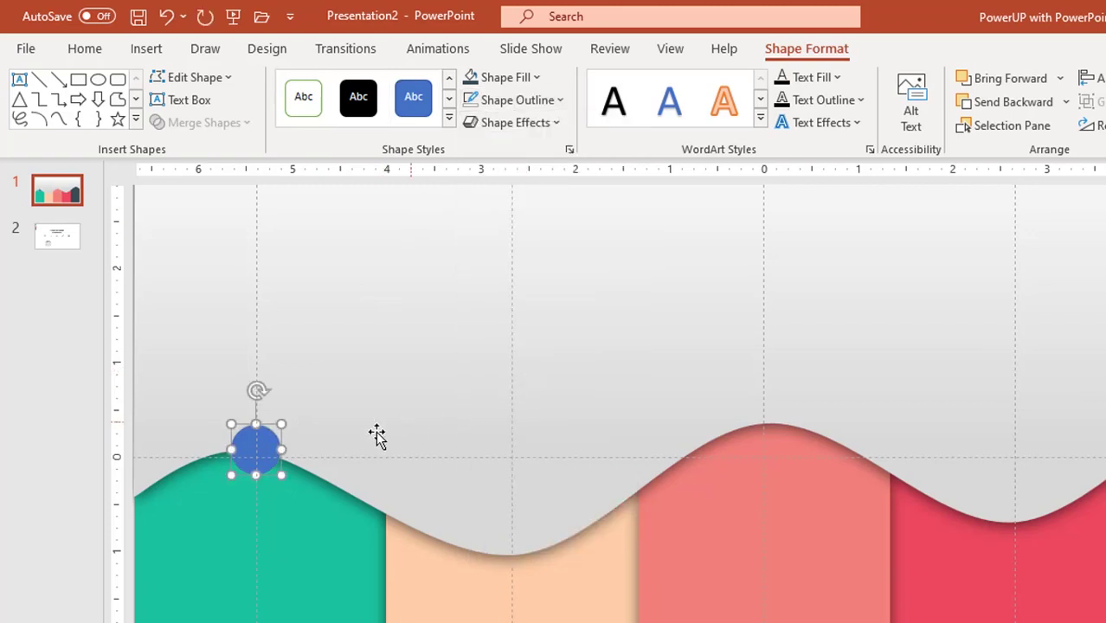
Step: Give the circle a white-to-grey gradient fill
click(284, 474)
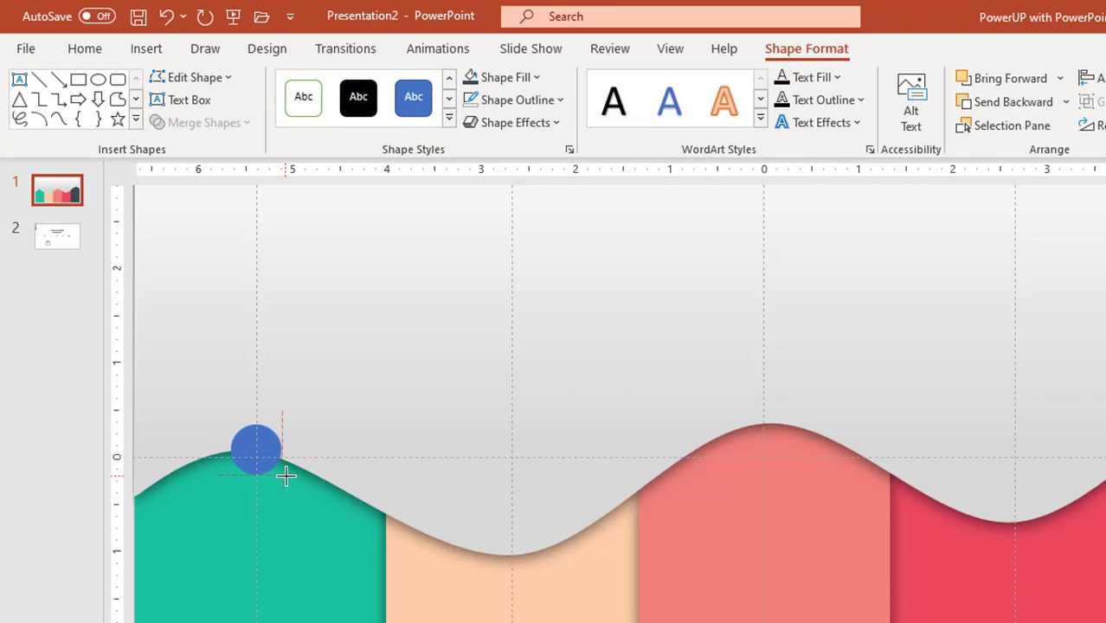
click(284, 472)
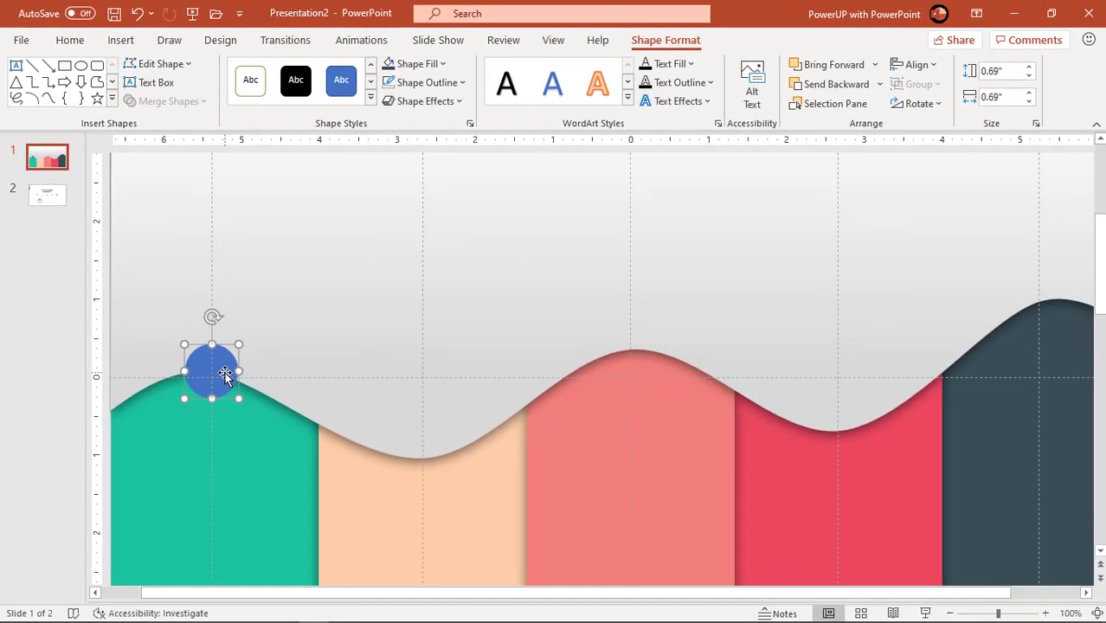
right_click(224, 372)
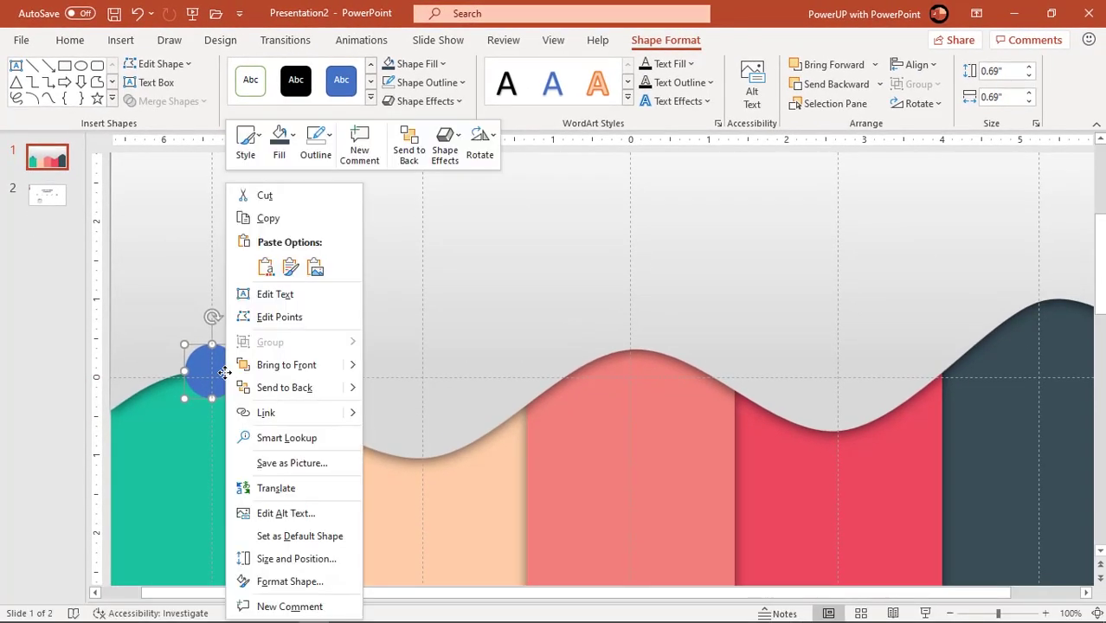
click(279, 579)
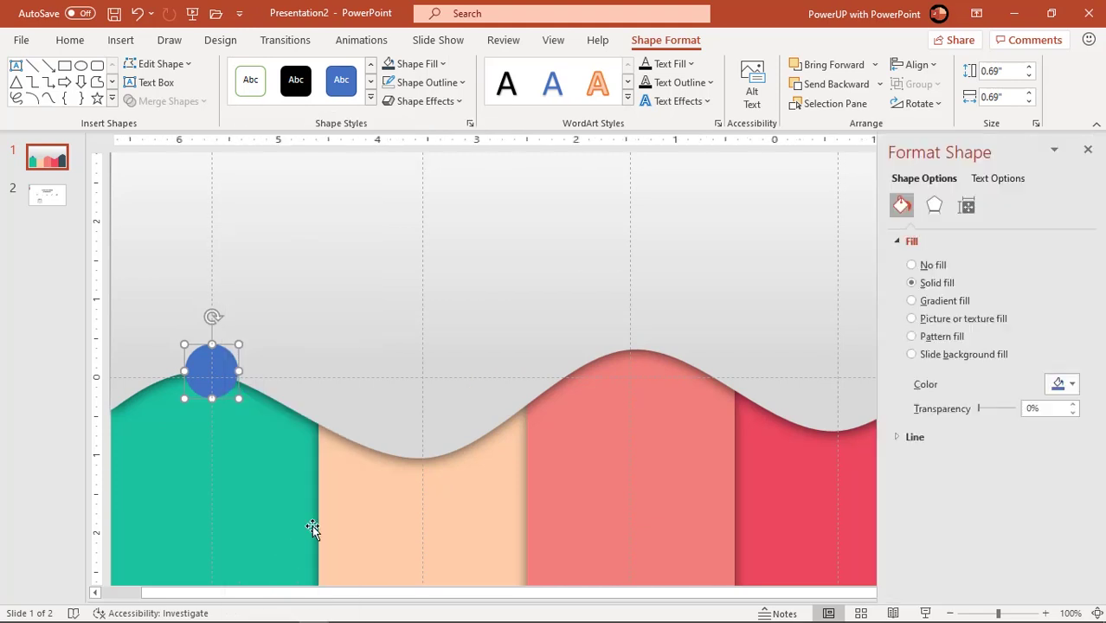
click(929, 303)
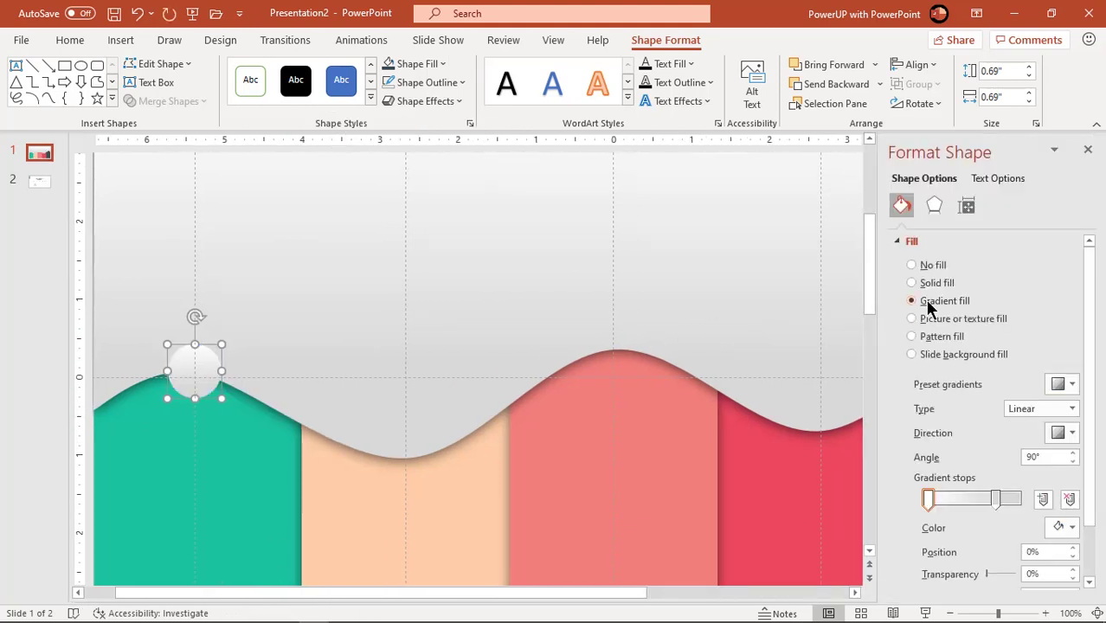
Step: Add an outer shadow to the circle at about 43% transparency, then close the pane
click(935, 206)
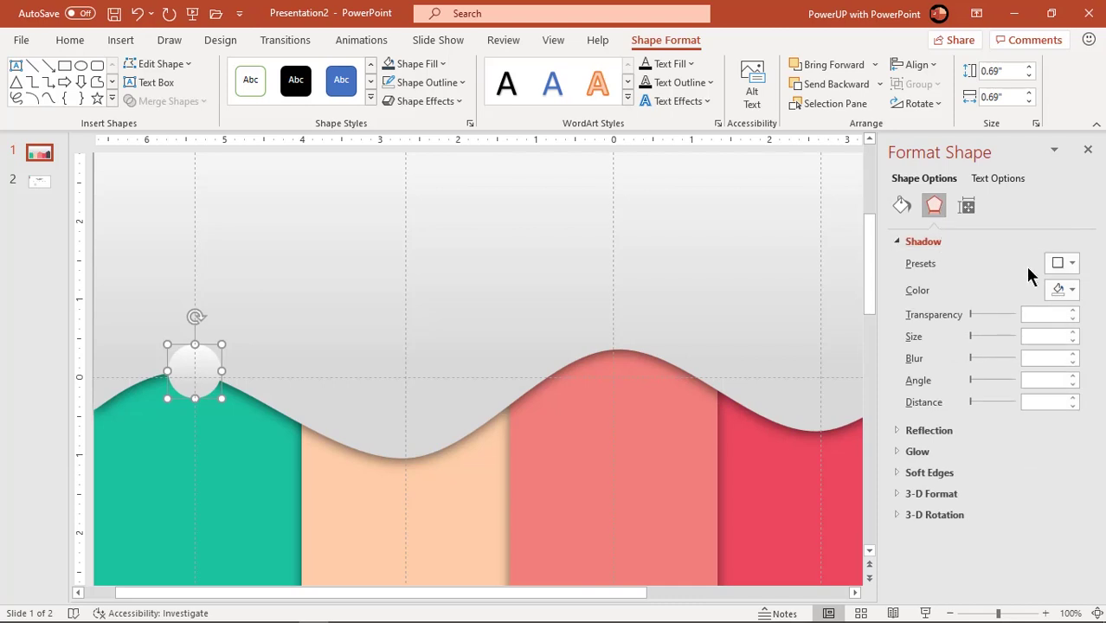
click(1056, 263)
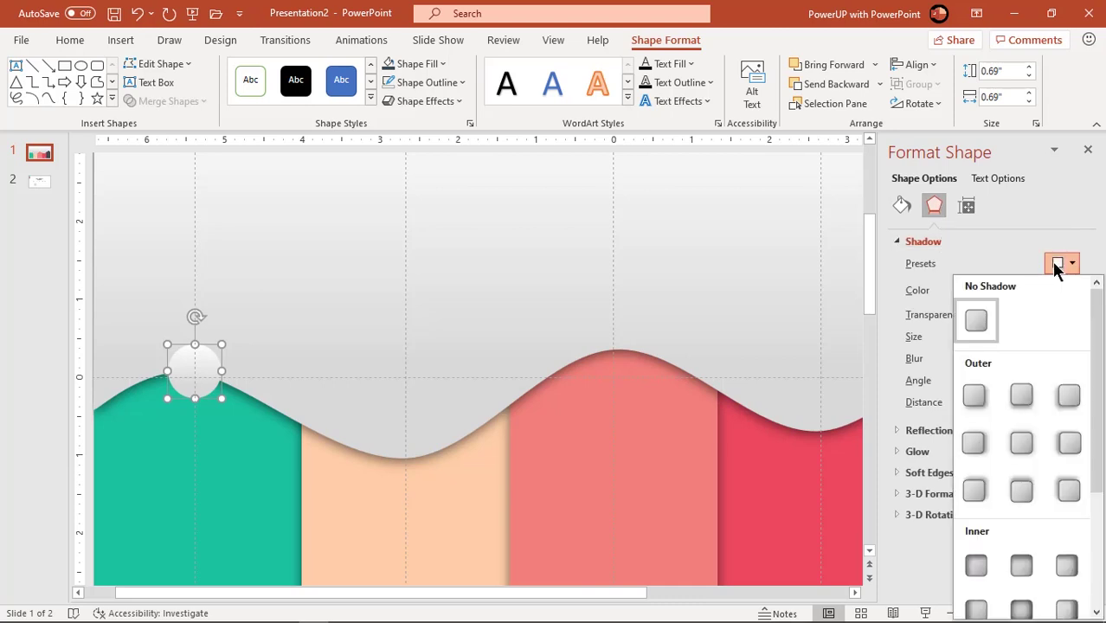
click(974, 397)
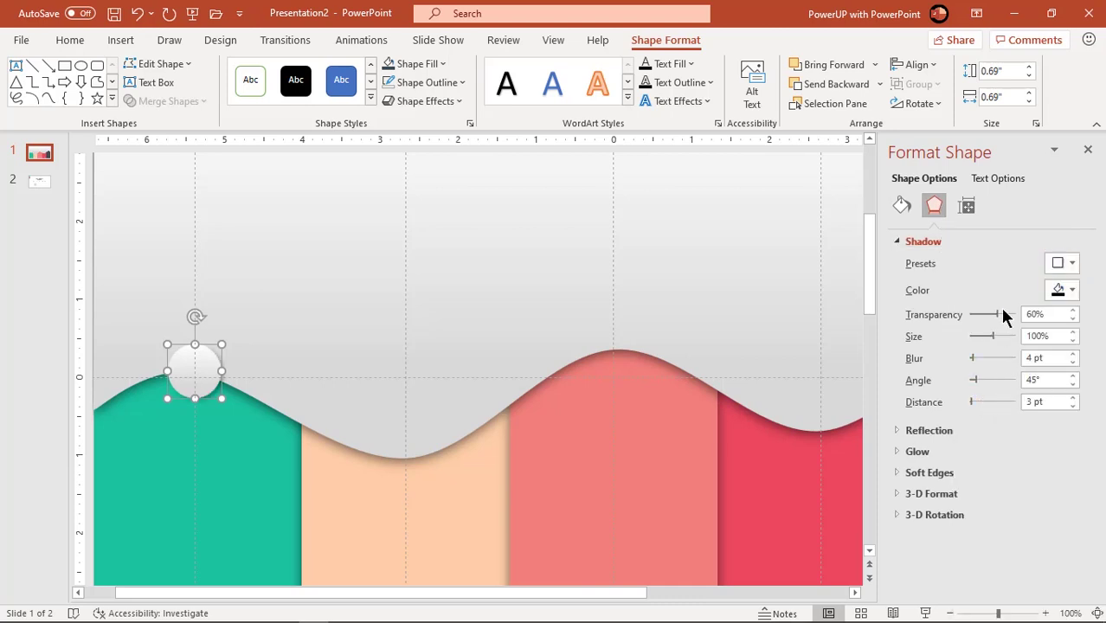
drag(995, 317, 990, 317)
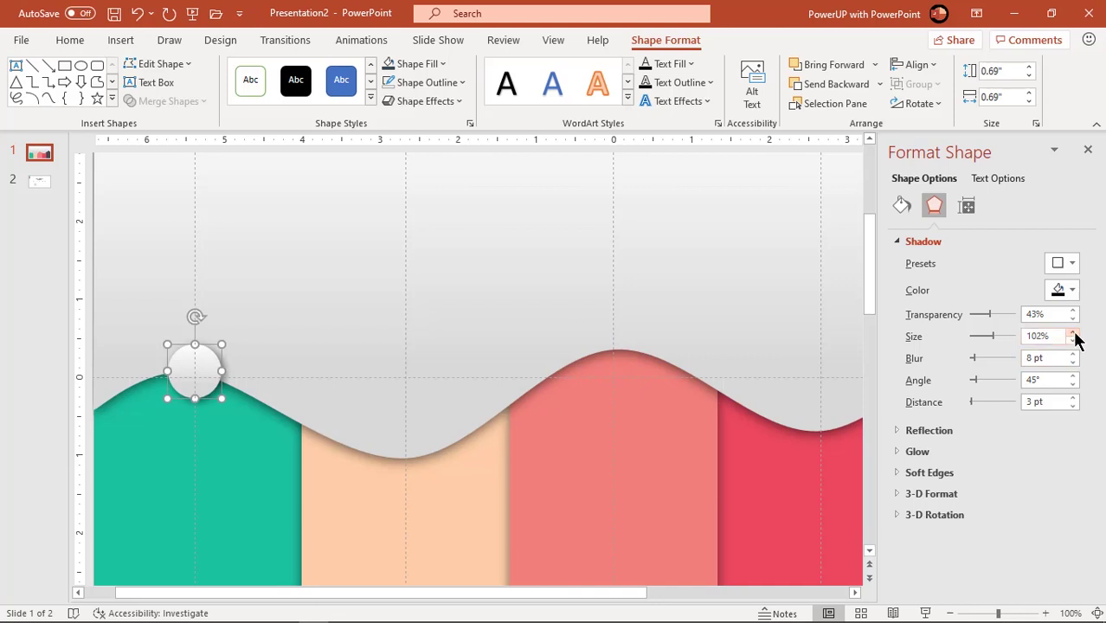
click(1087, 150)
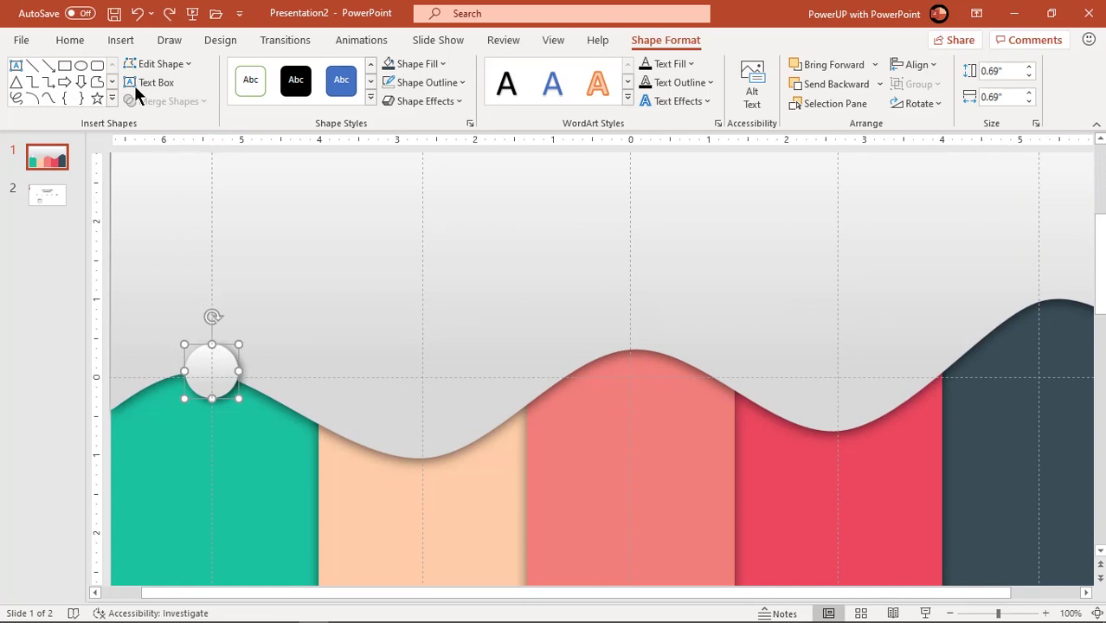
Step: Draw a 0.46" teal circle with no outline, centred inside the white circle
click(121, 40)
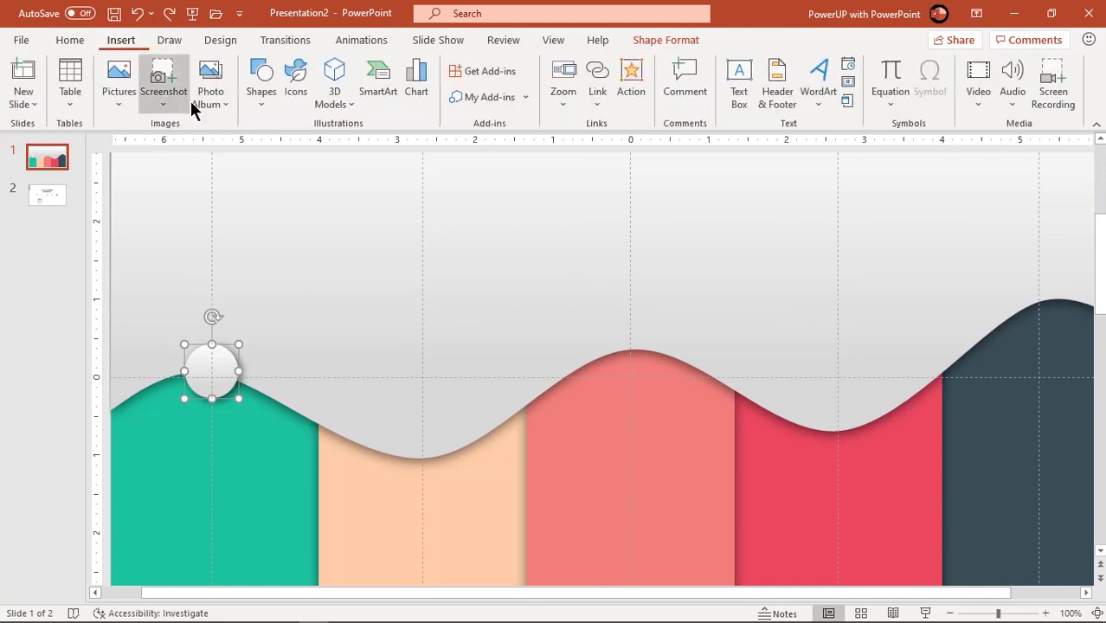
click(261, 95)
click(316, 148)
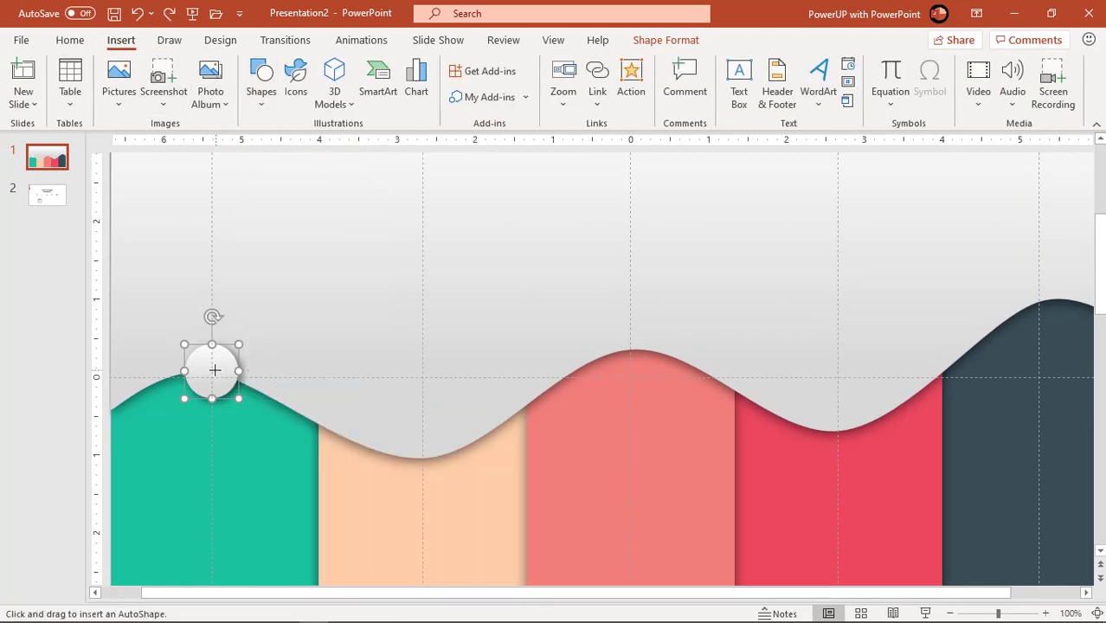
drag(211, 371, 229, 378)
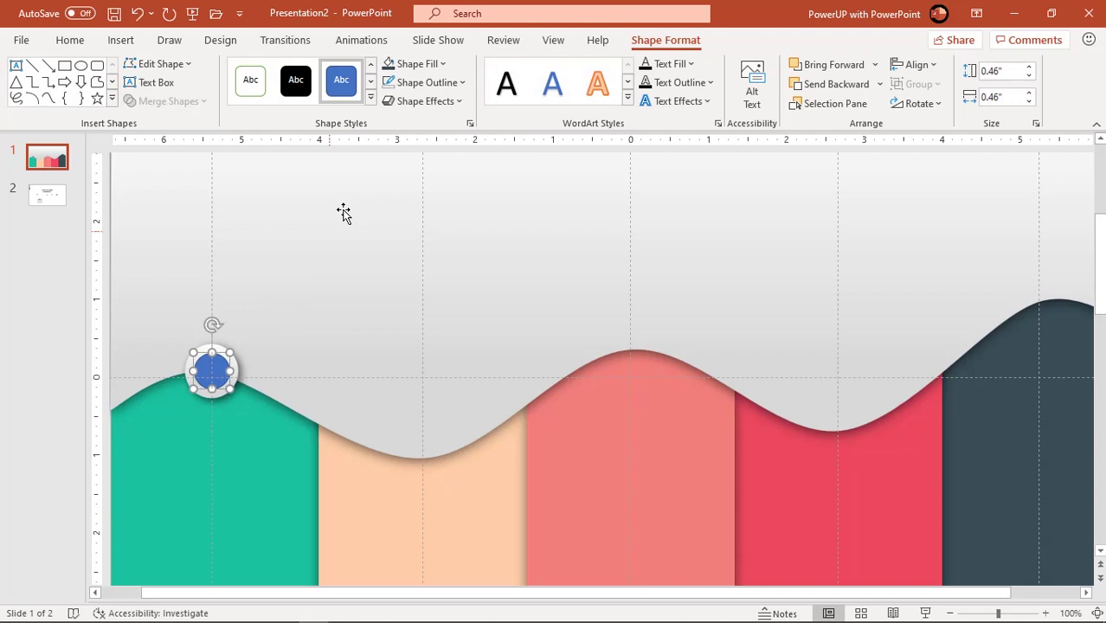
click(426, 83)
click(420, 299)
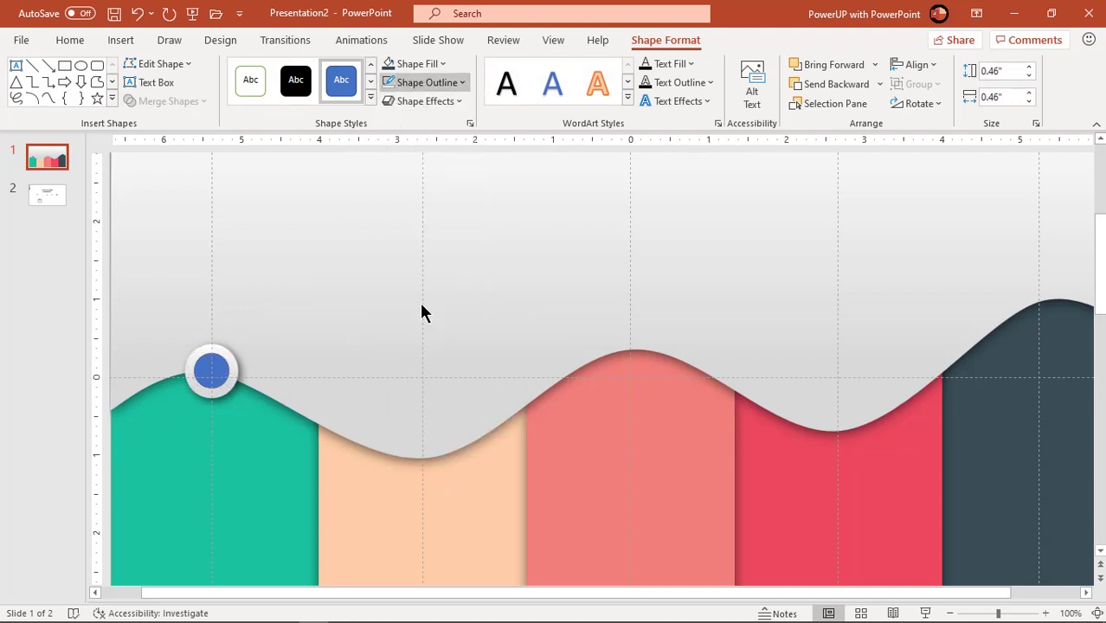
click(433, 68)
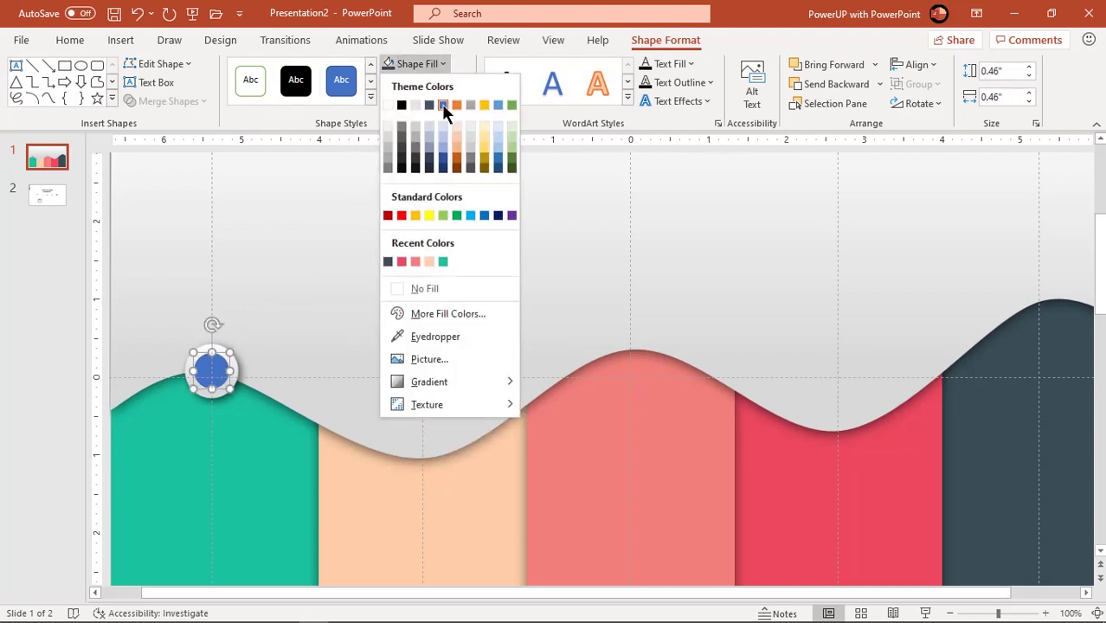
click(444, 261)
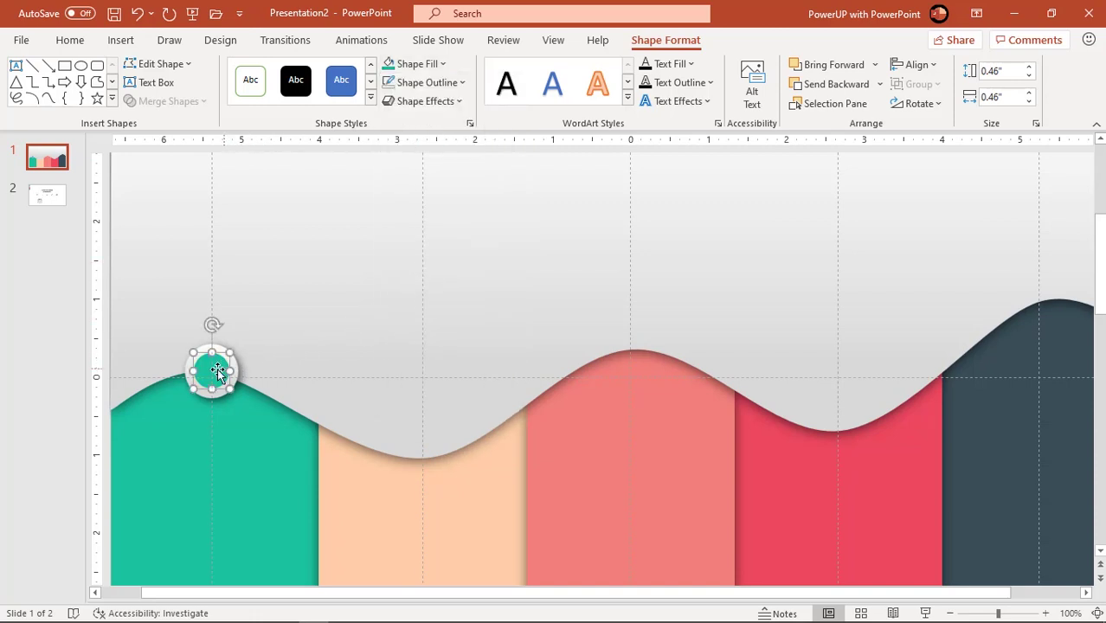
drag(215, 370, 217, 370)
Step: Select the white circle and teal dot together and copy the pair onto the other wave crests and dips
key(ctrl+z)
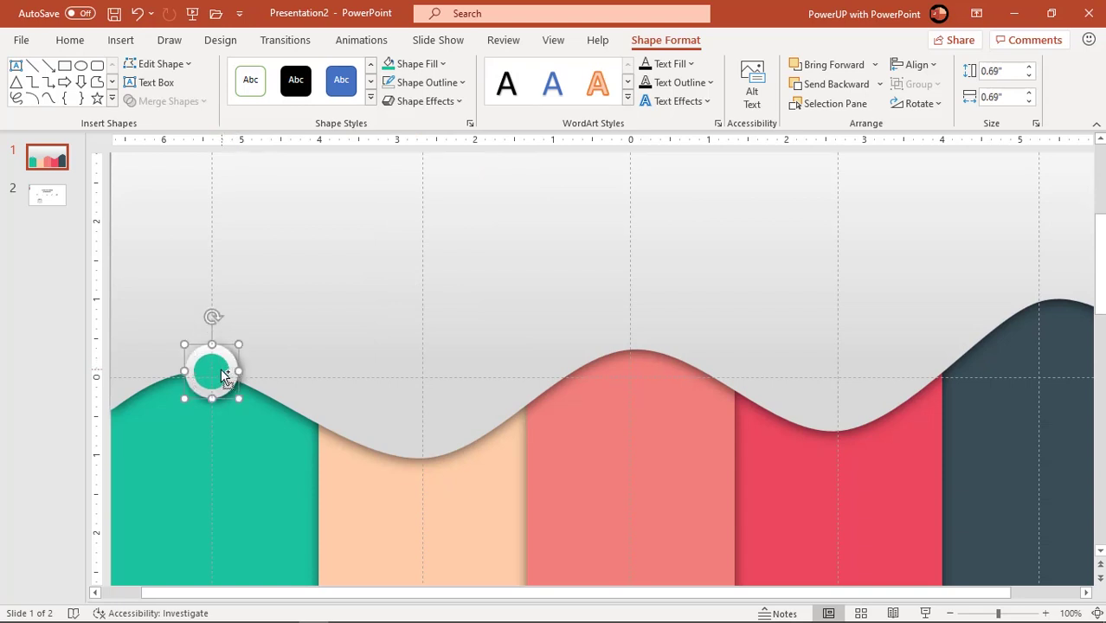
shift+click(220, 371)
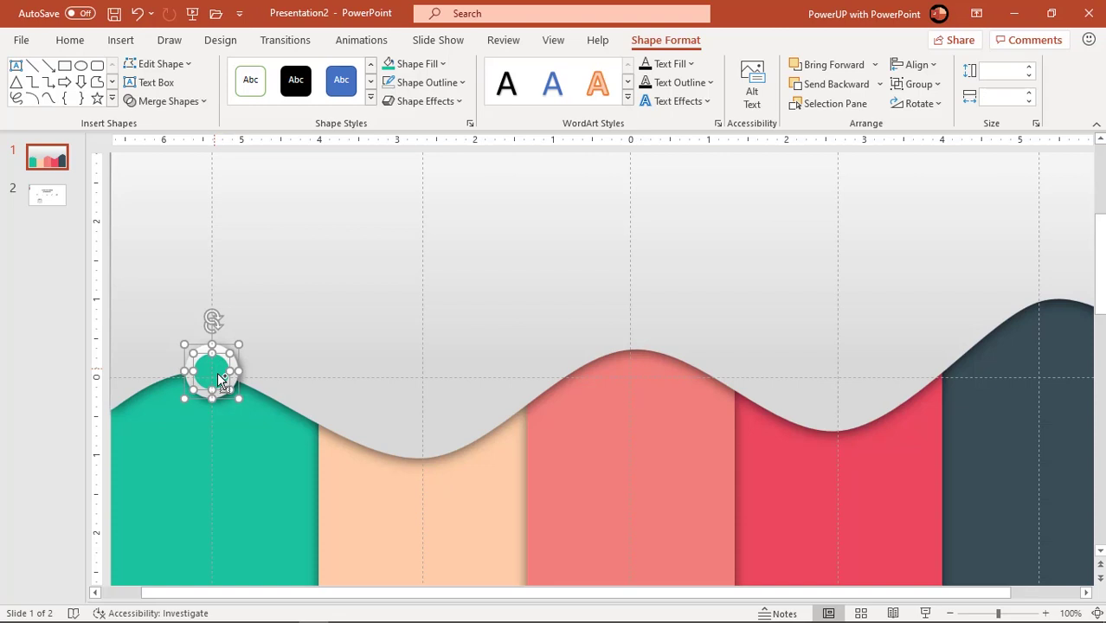
drag(217, 372, 629, 361)
click(678, 389)
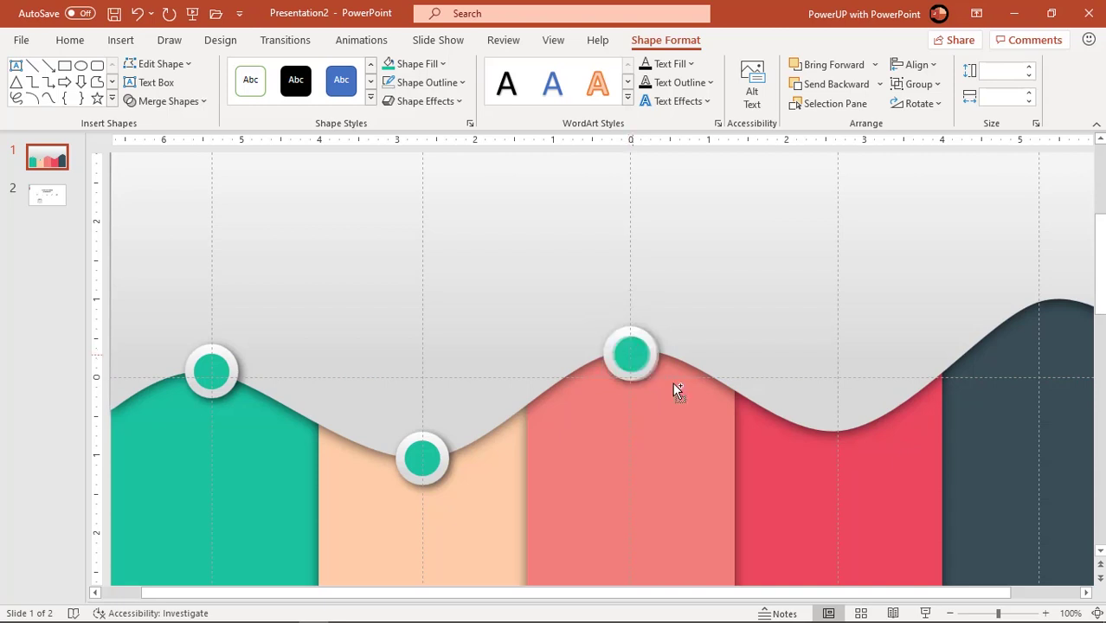
drag(828, 429, 1041, 314)
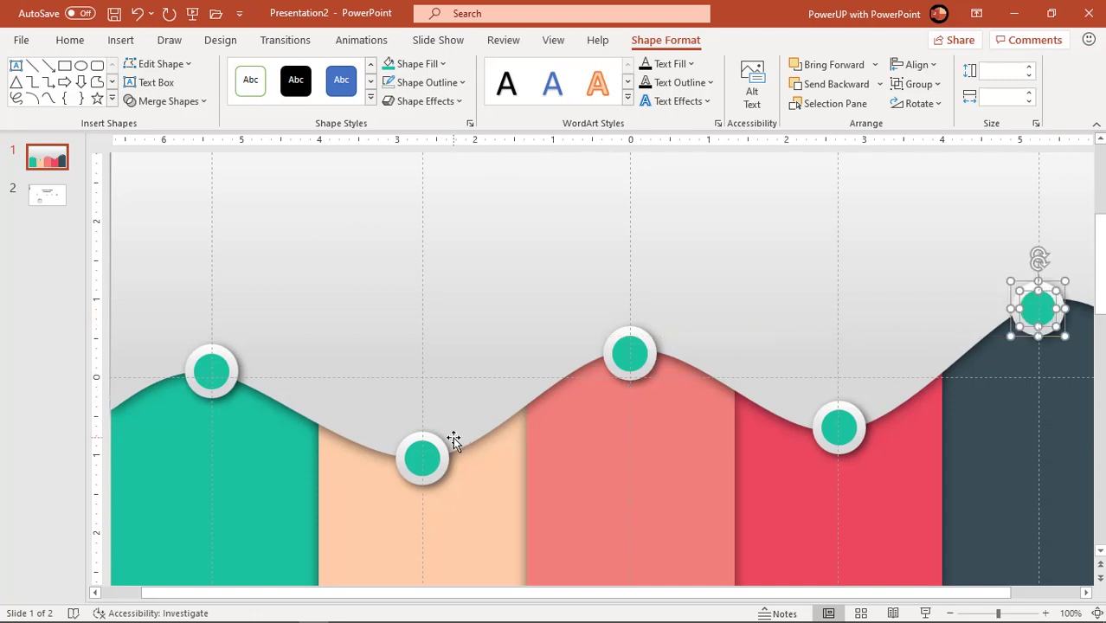
Step: Recolour the inner dots peach, salmon, red and dark slate to match their bars
click(421, 458)
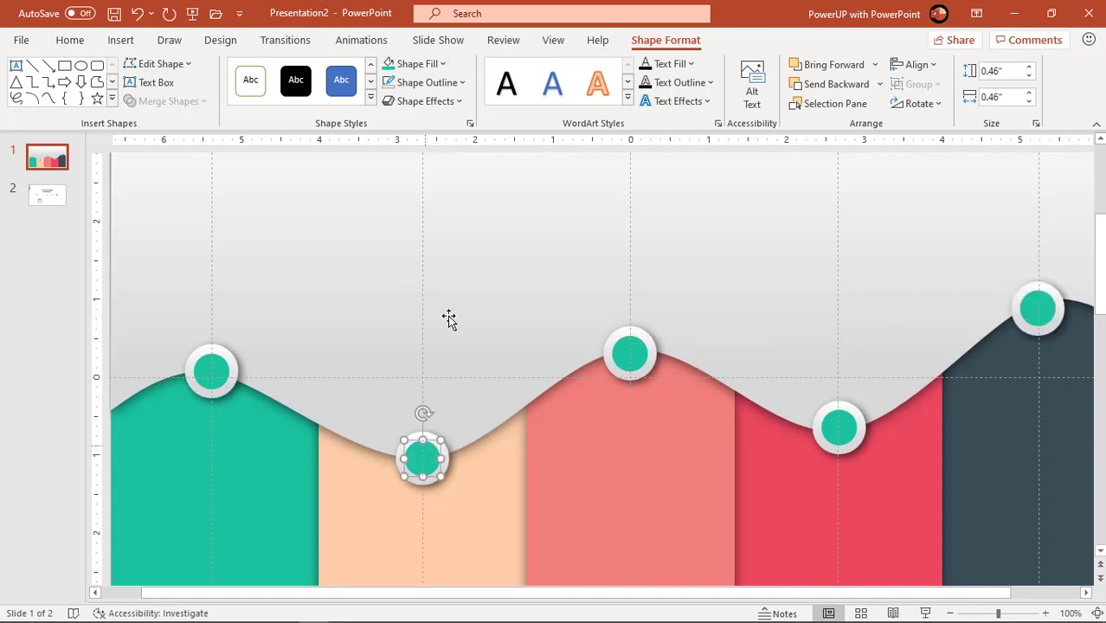
click(433, 66)
click(442, 261)
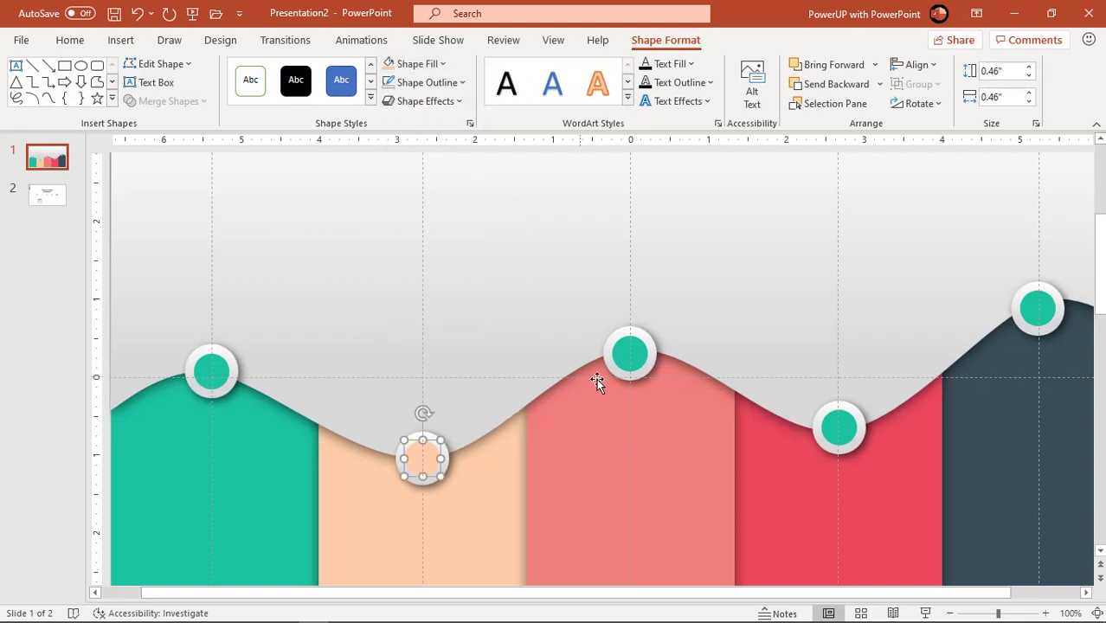
click(631, 357)
click(437, 69)
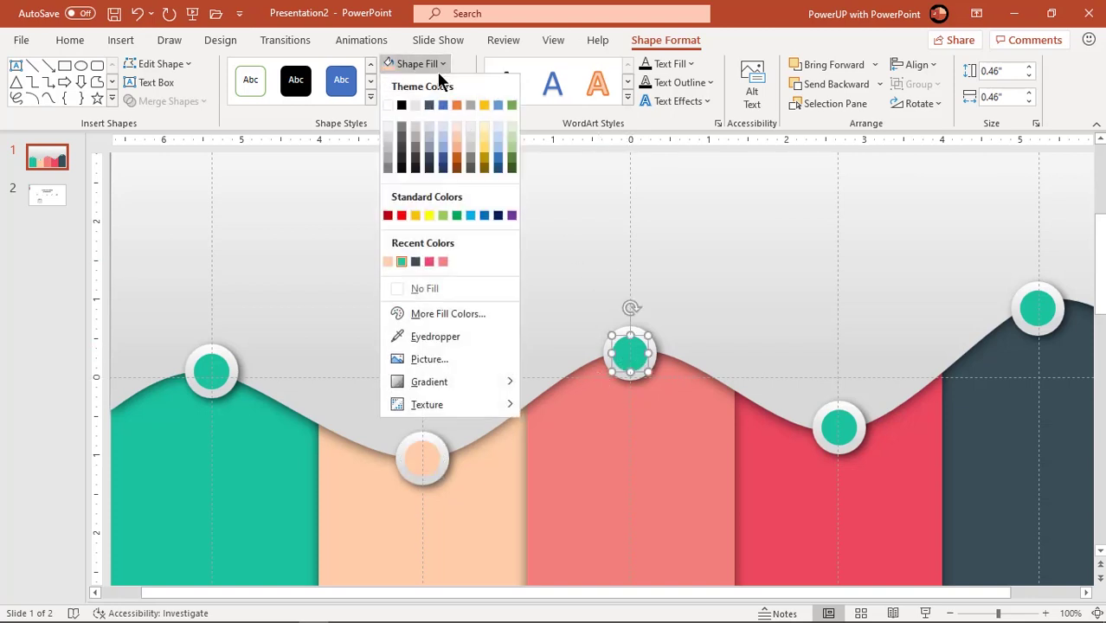
click(442, 261)
click(835, 427)
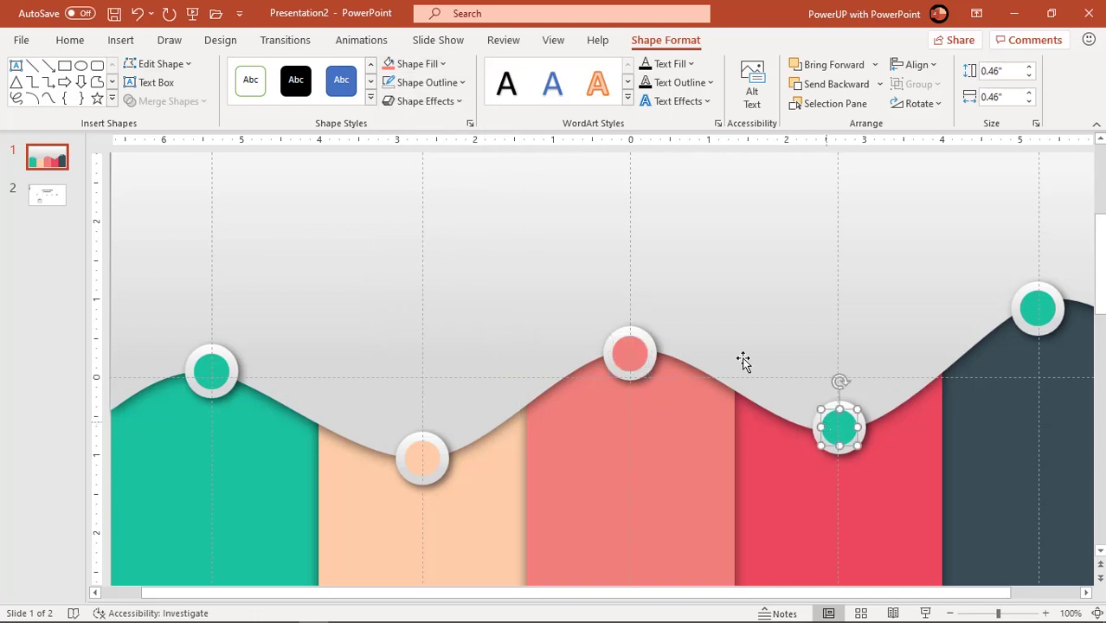
click(433, 66)
click(442, 260)
click(1034, 308)
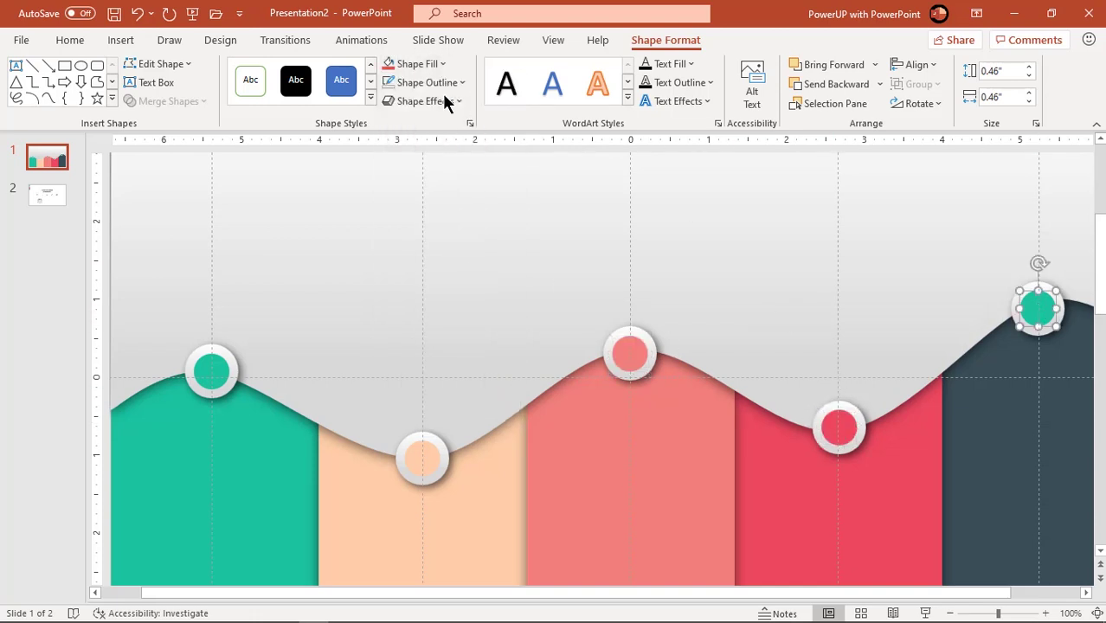
click(419, 65)
click(442, 261)
Step: Select the five colour swatches beside the slide and delete them
scroll(545, 346, down, 3)
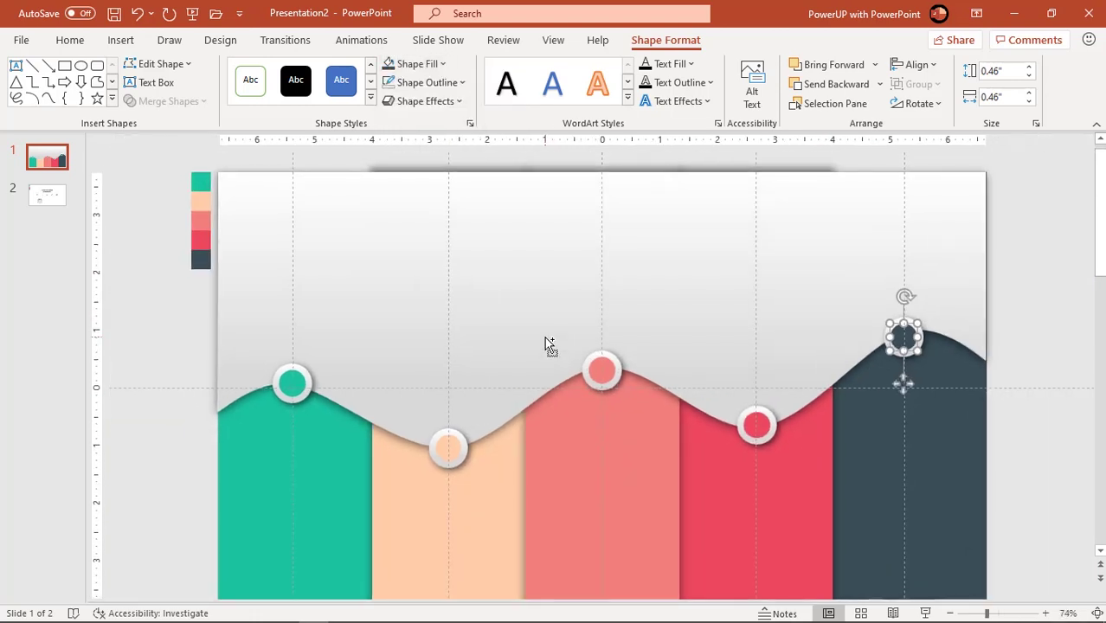
click(198, 346)
drag(162, 165, 217, 290)
key(Delete)
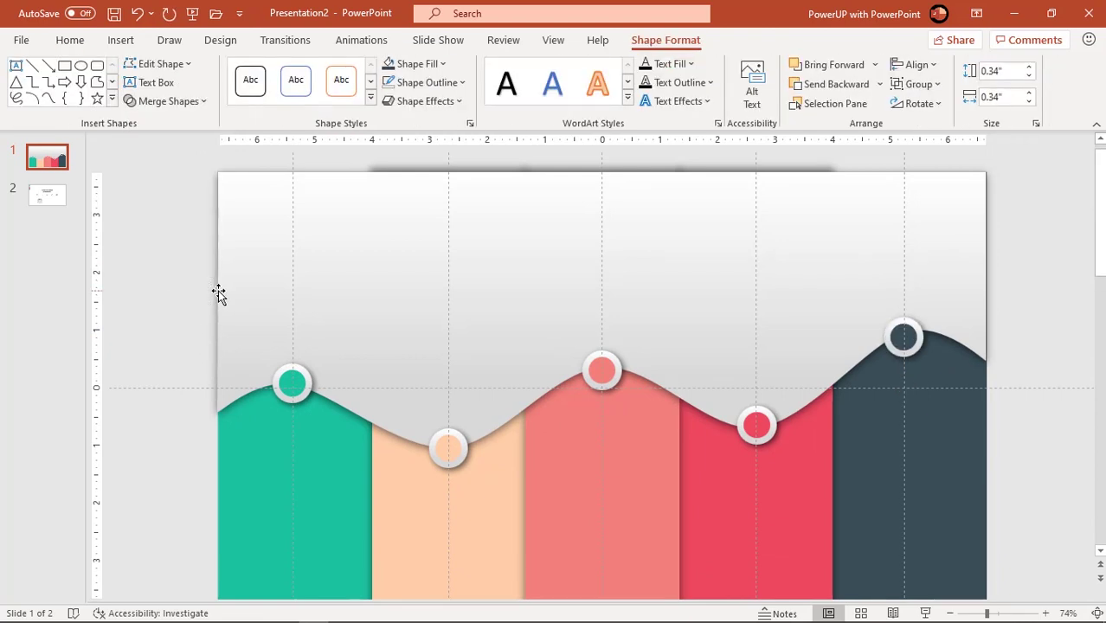
Step: Copy the five line icons from slide 2 and paste them onto the wave slide
click(52, 196)
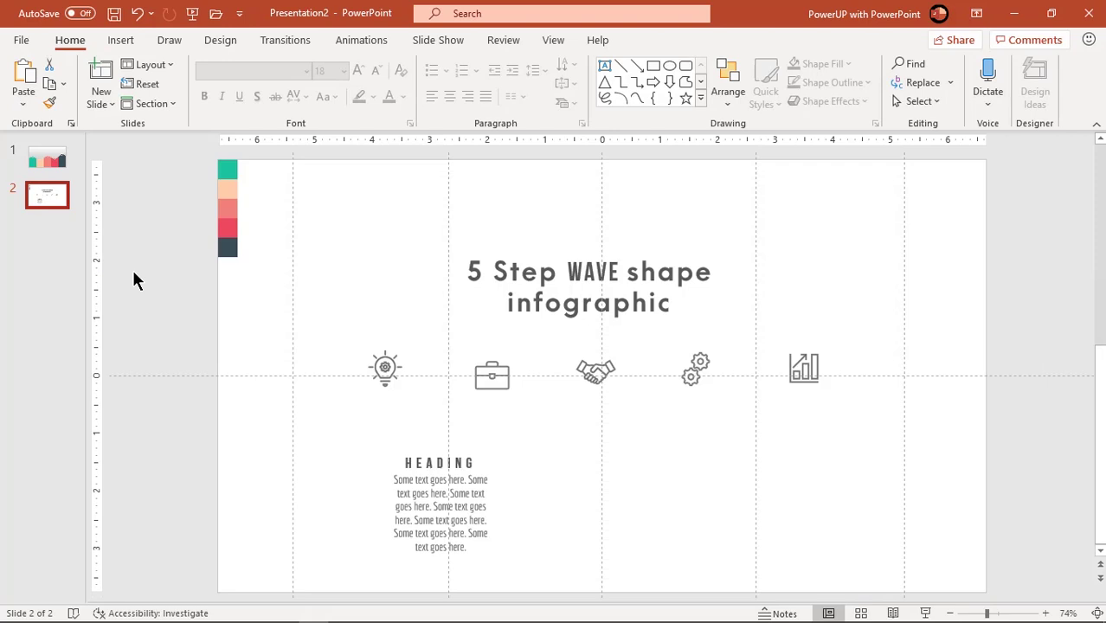
drag(593, 397, 897, 414)
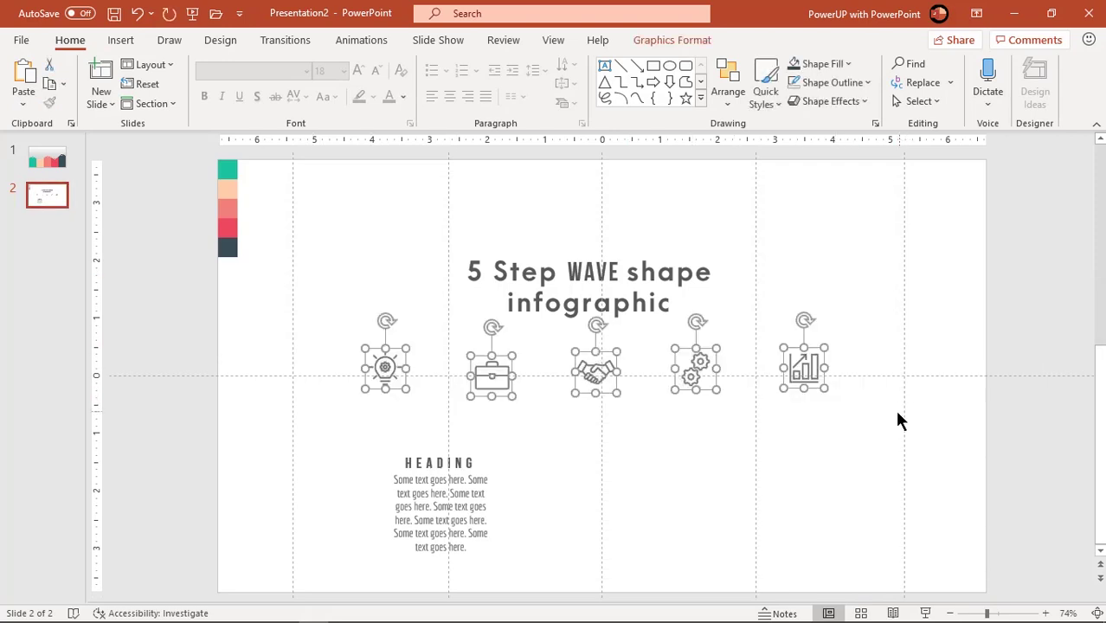
click(62, 159)
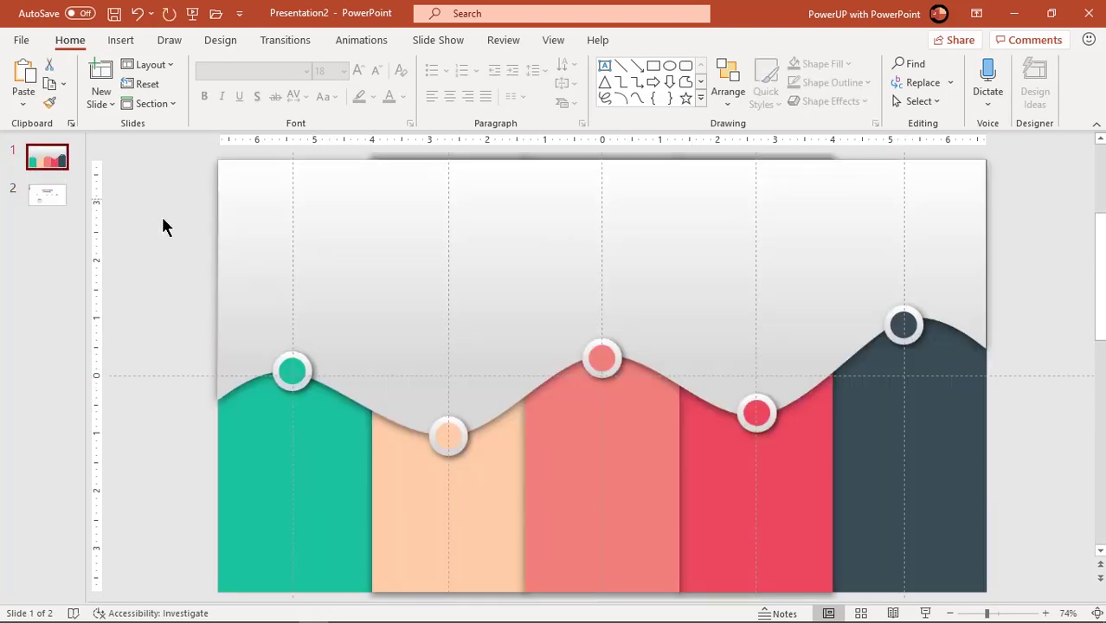
key(ctrl+v)
Step: Position the lightbulb, briefcase, handshake and gear icons above their matching circles
click(180, 319)
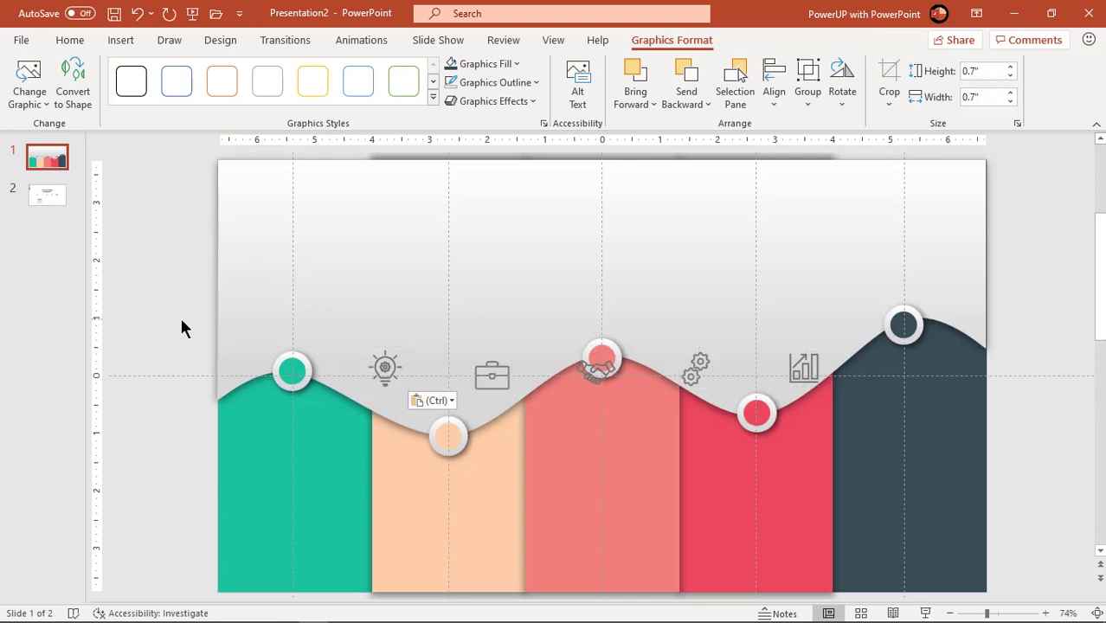
drag(385, 369, 293, 324)
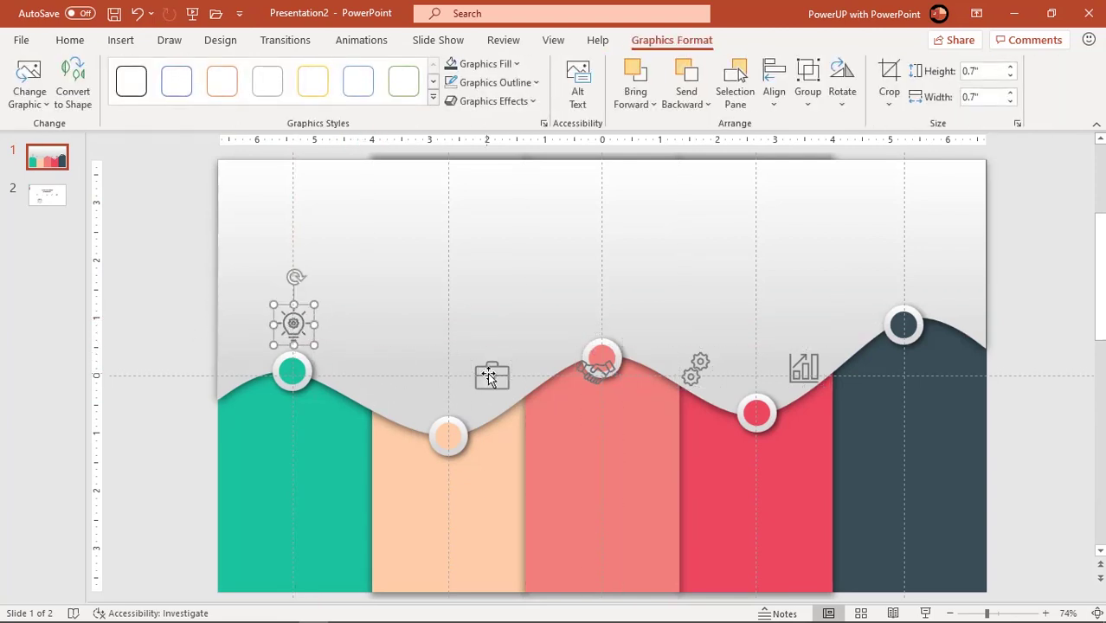
drag(488, 374, 449, 391)
drag(597, 372, 603, 321)
drag(692, 367, 900, 275)
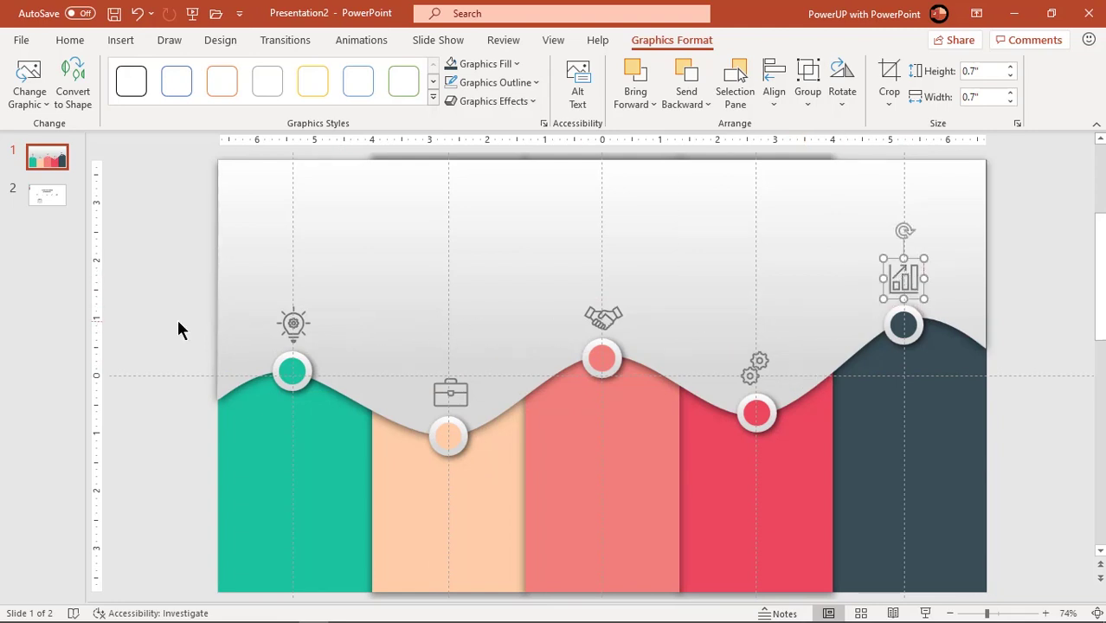
click(55, 197)
Step: Paste slide 2's HEADING text box into the wave slide's columns, with white text on the dark column
click(427, 454)
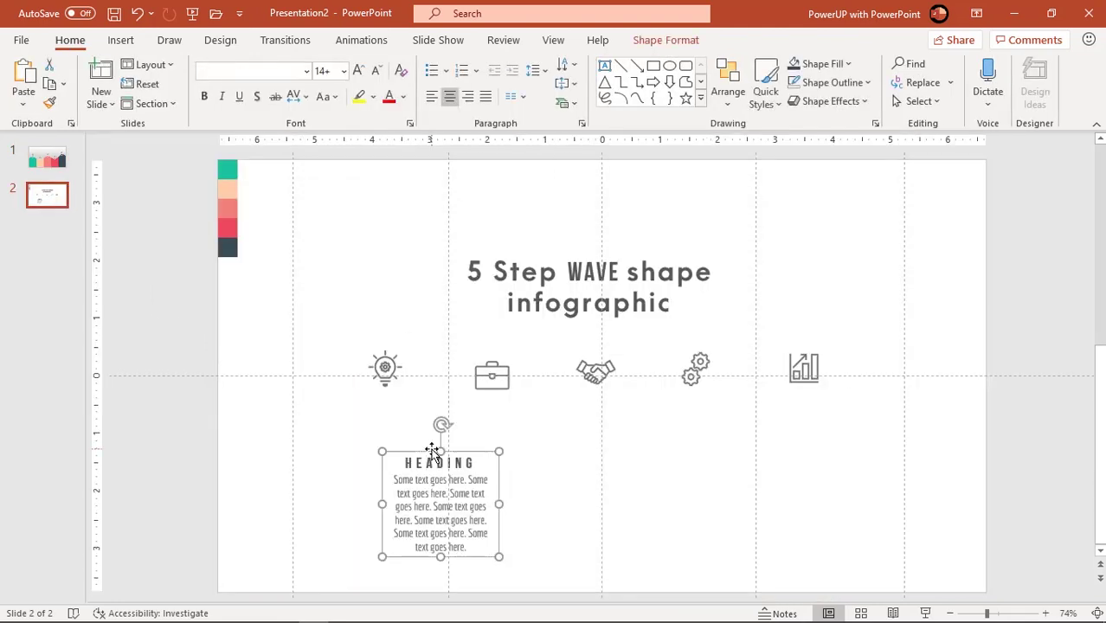
click(59, 172)
key(ctrl+v)
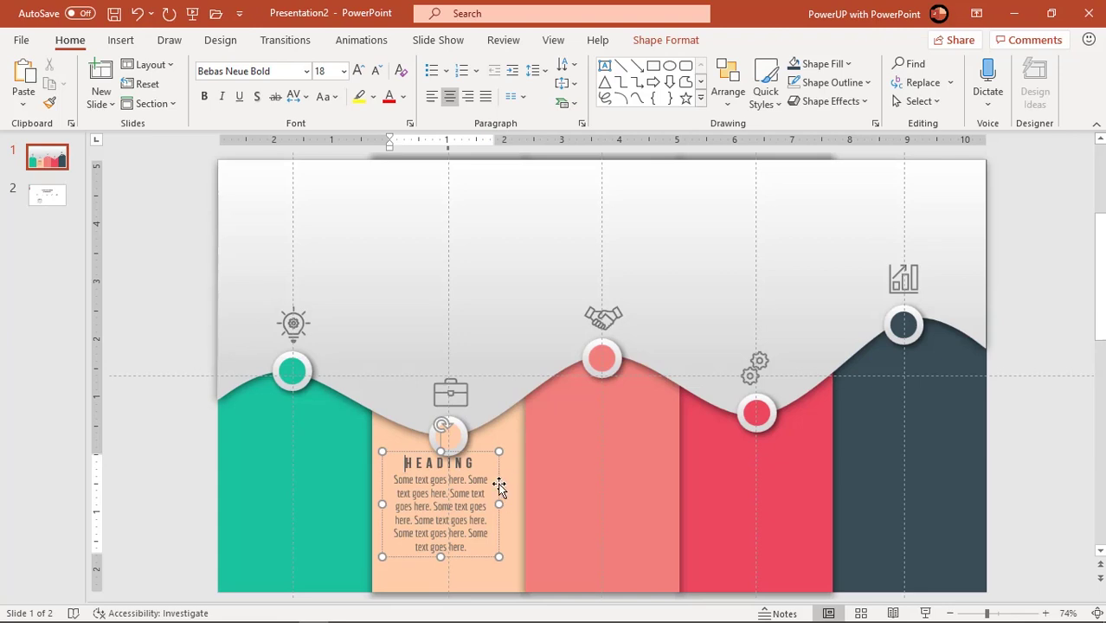
drag(499, 486, 964, 409)
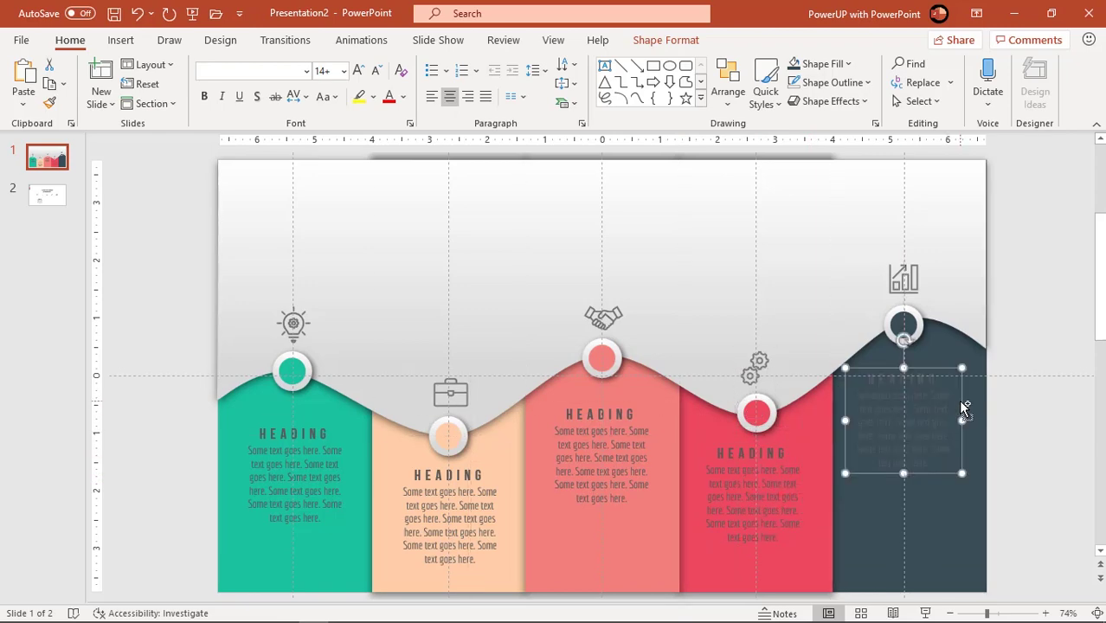
click(403, 96)
click(387, 157)
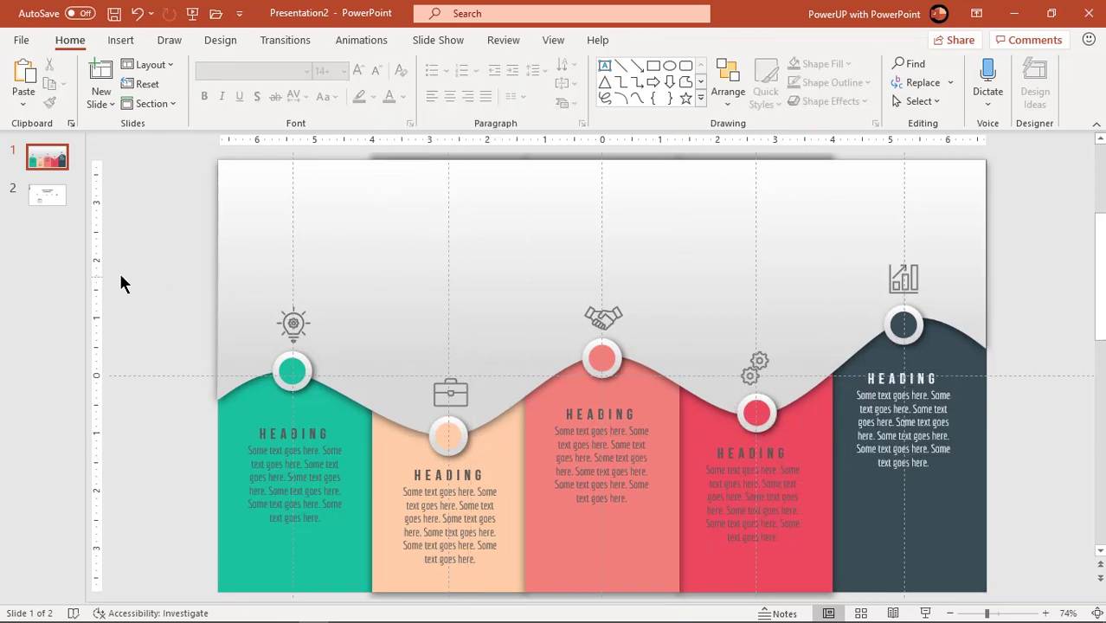
click(47, 194)
Step: Paste the title '5 Step WAVE shape infographic' onto the wave slide and place it at upper right
click(508, 258)
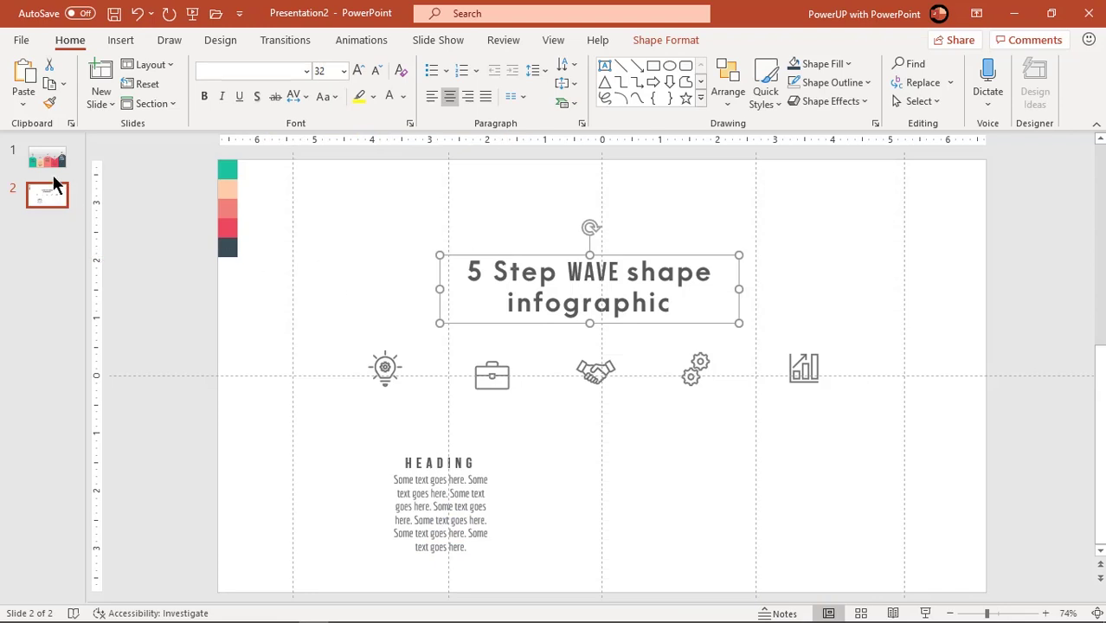
click(47, 157)
key(ctrl+v)
drag(625, 259, 817, 186)
click(1029, 295)
scroll(1014, 316, up, 1)
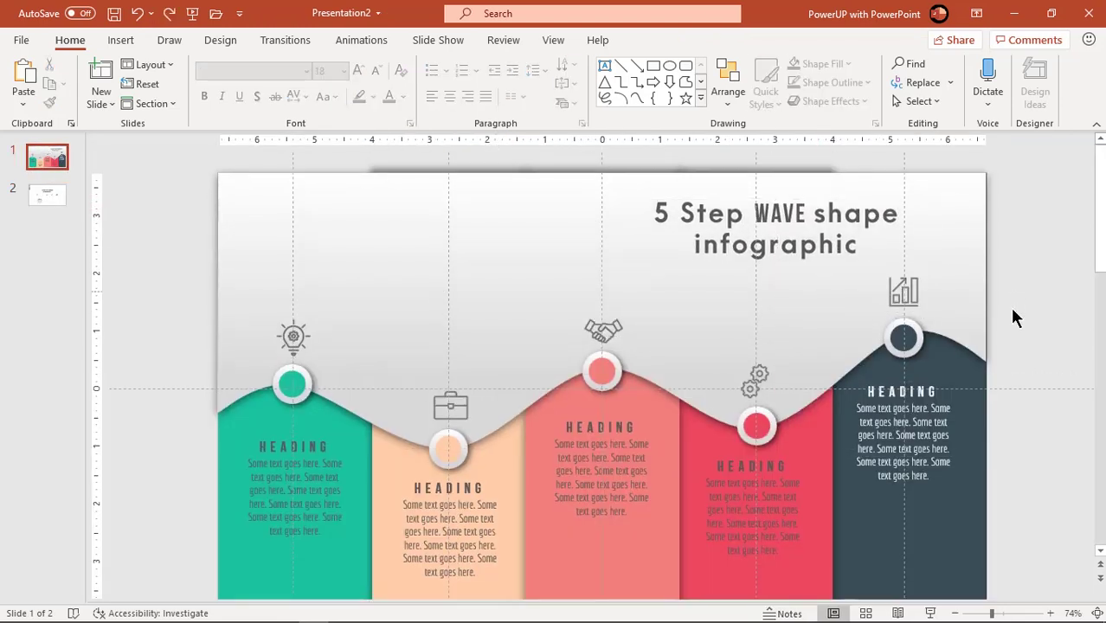
click(610, 261)
Step: Reverse the grey wave's gradient to 270° and move its last stop to 100% to lighten it
right_click(610, 260)
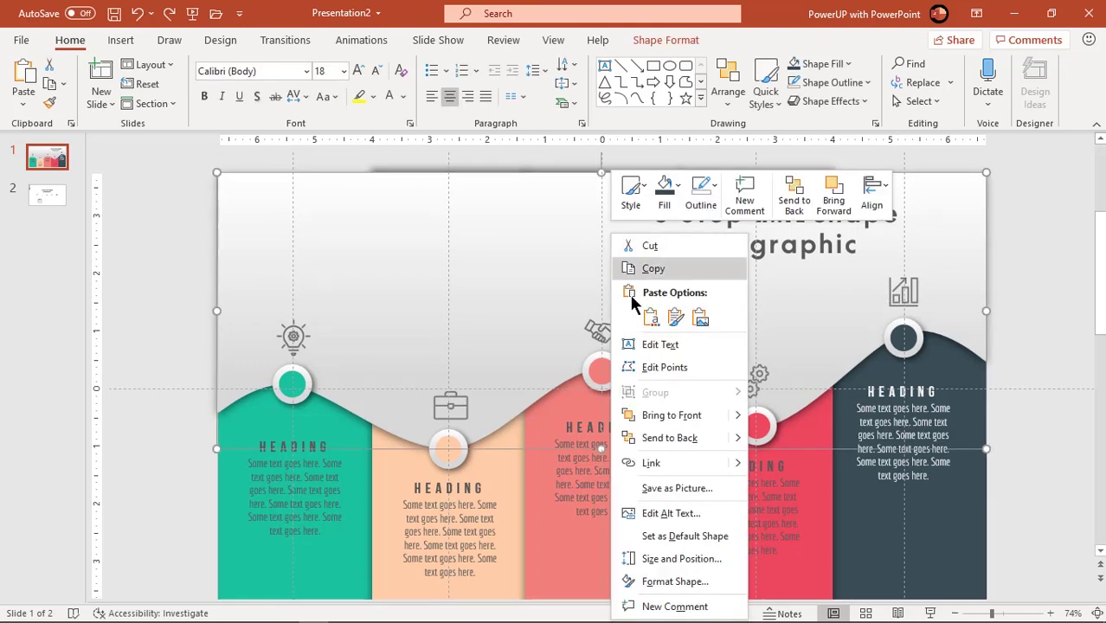
click(664, 583)
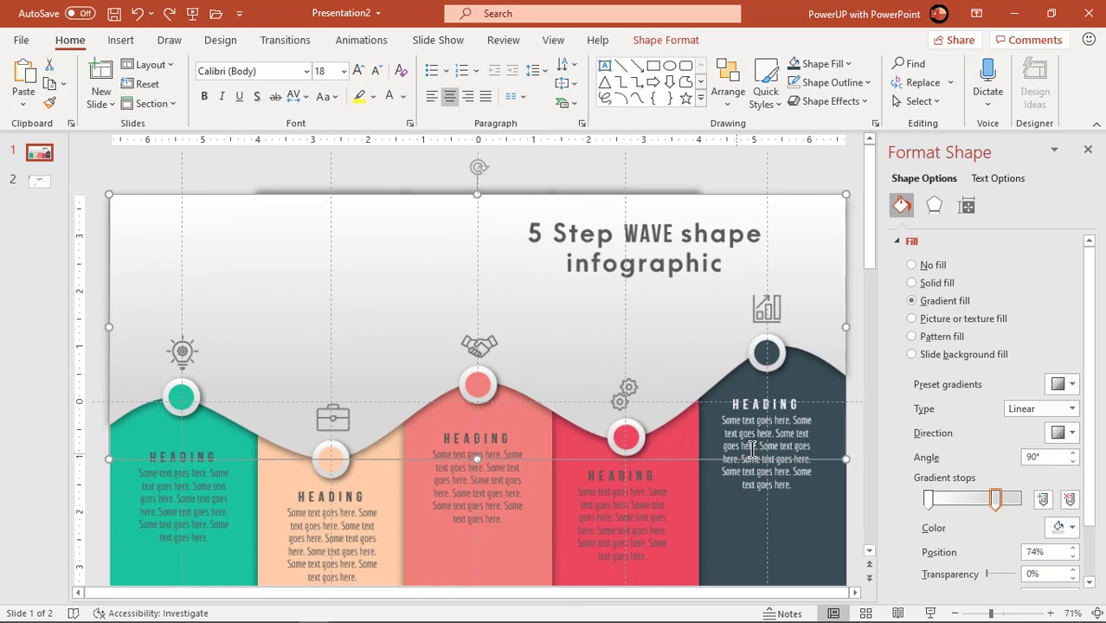
click(1067, 434)
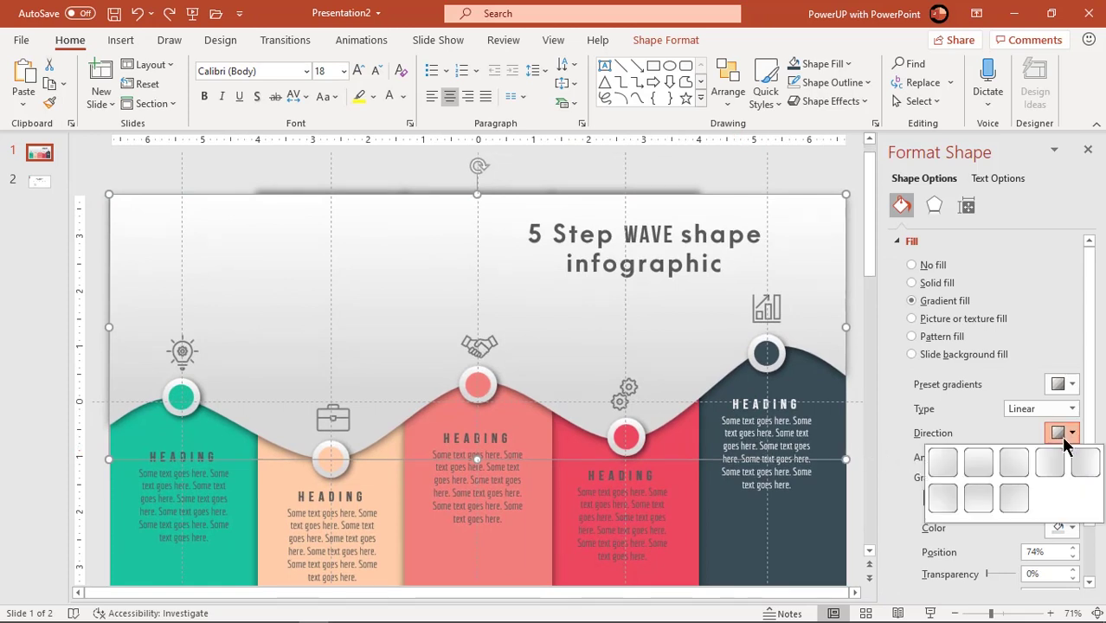
click(990, 493)
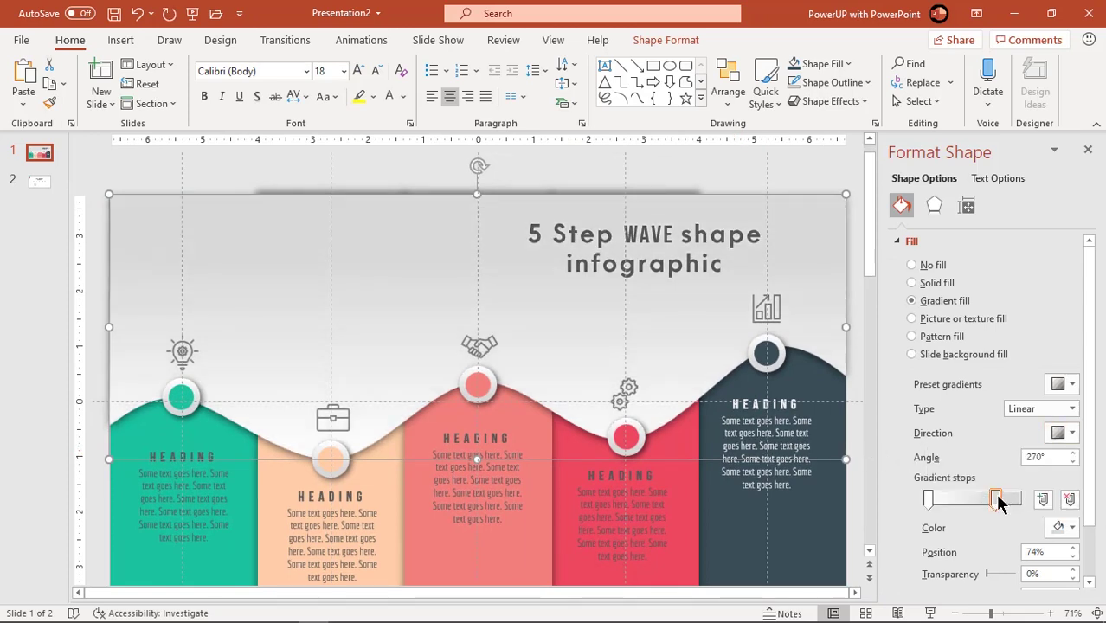
drag(998, 502, 1042, 504)
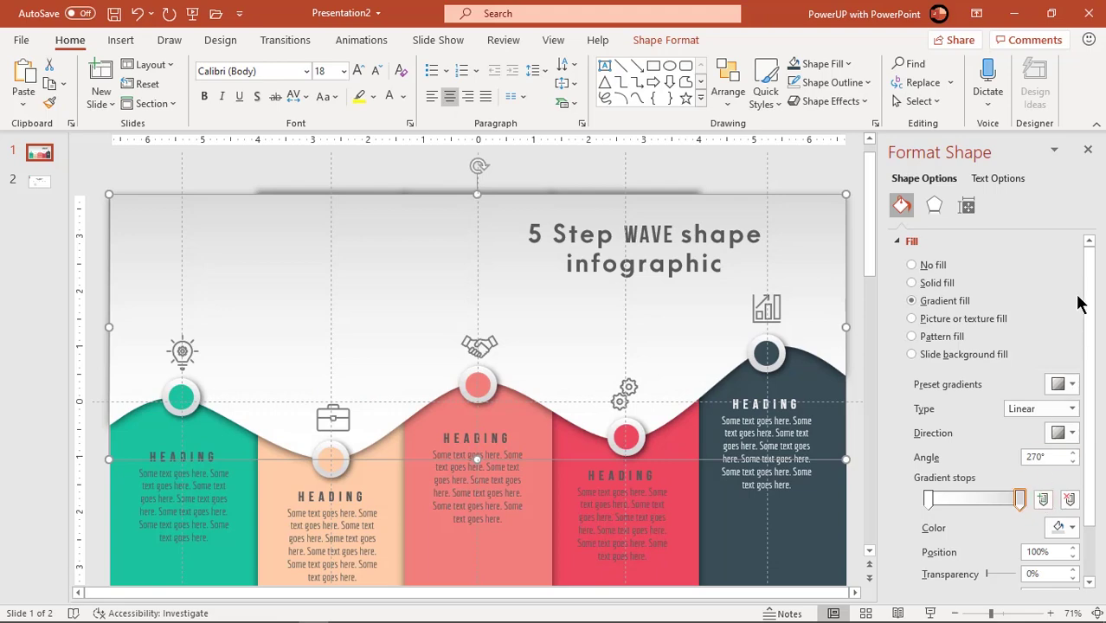
click(1087, 150)
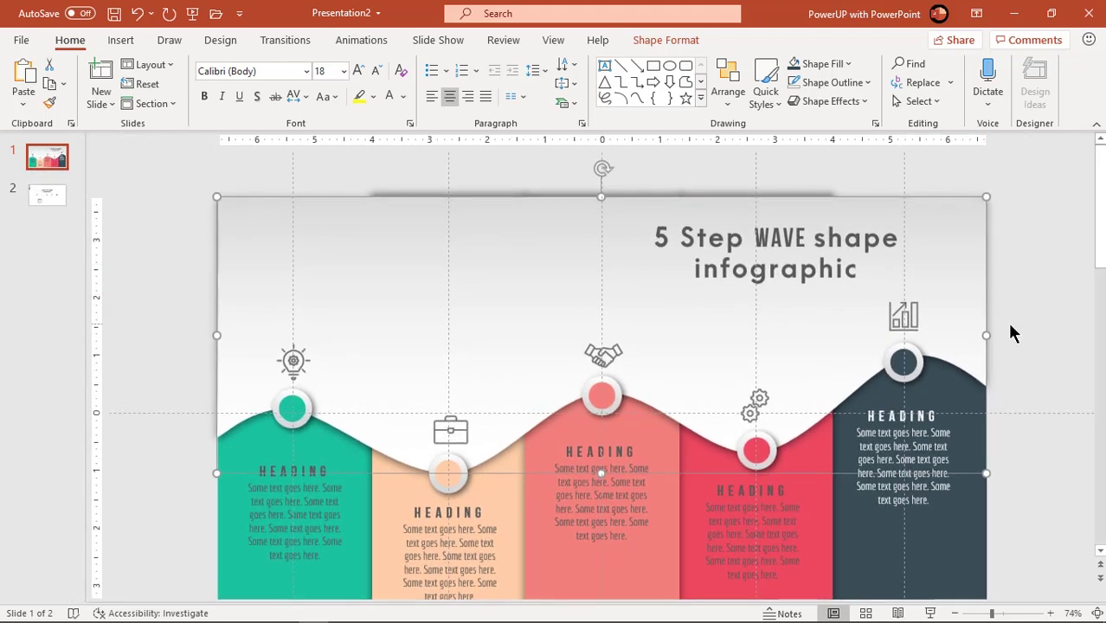
click(1013, 333)
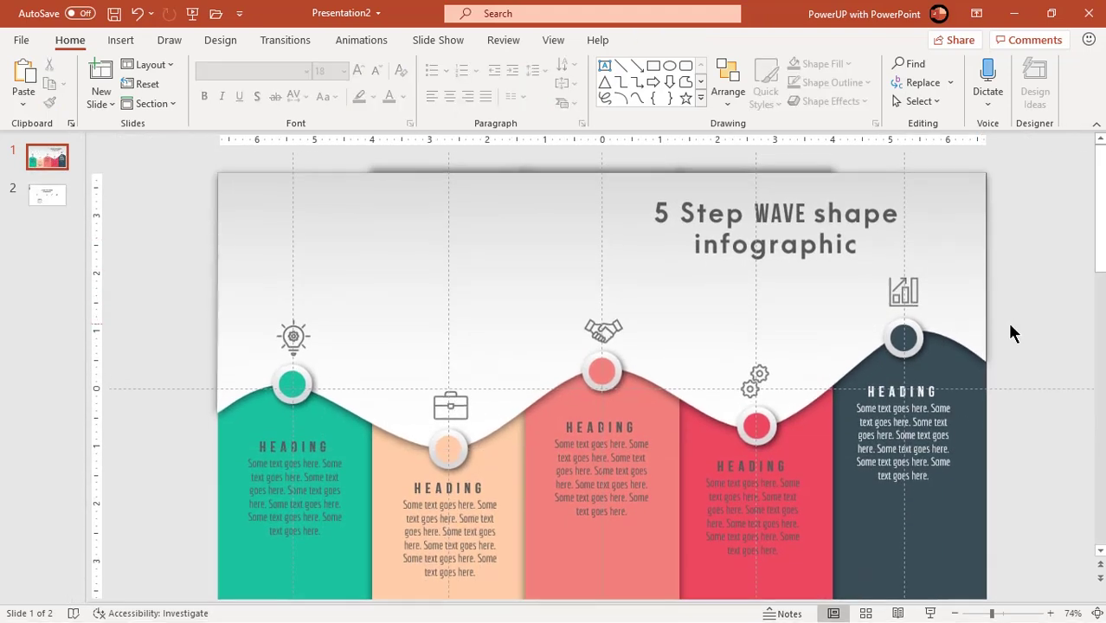